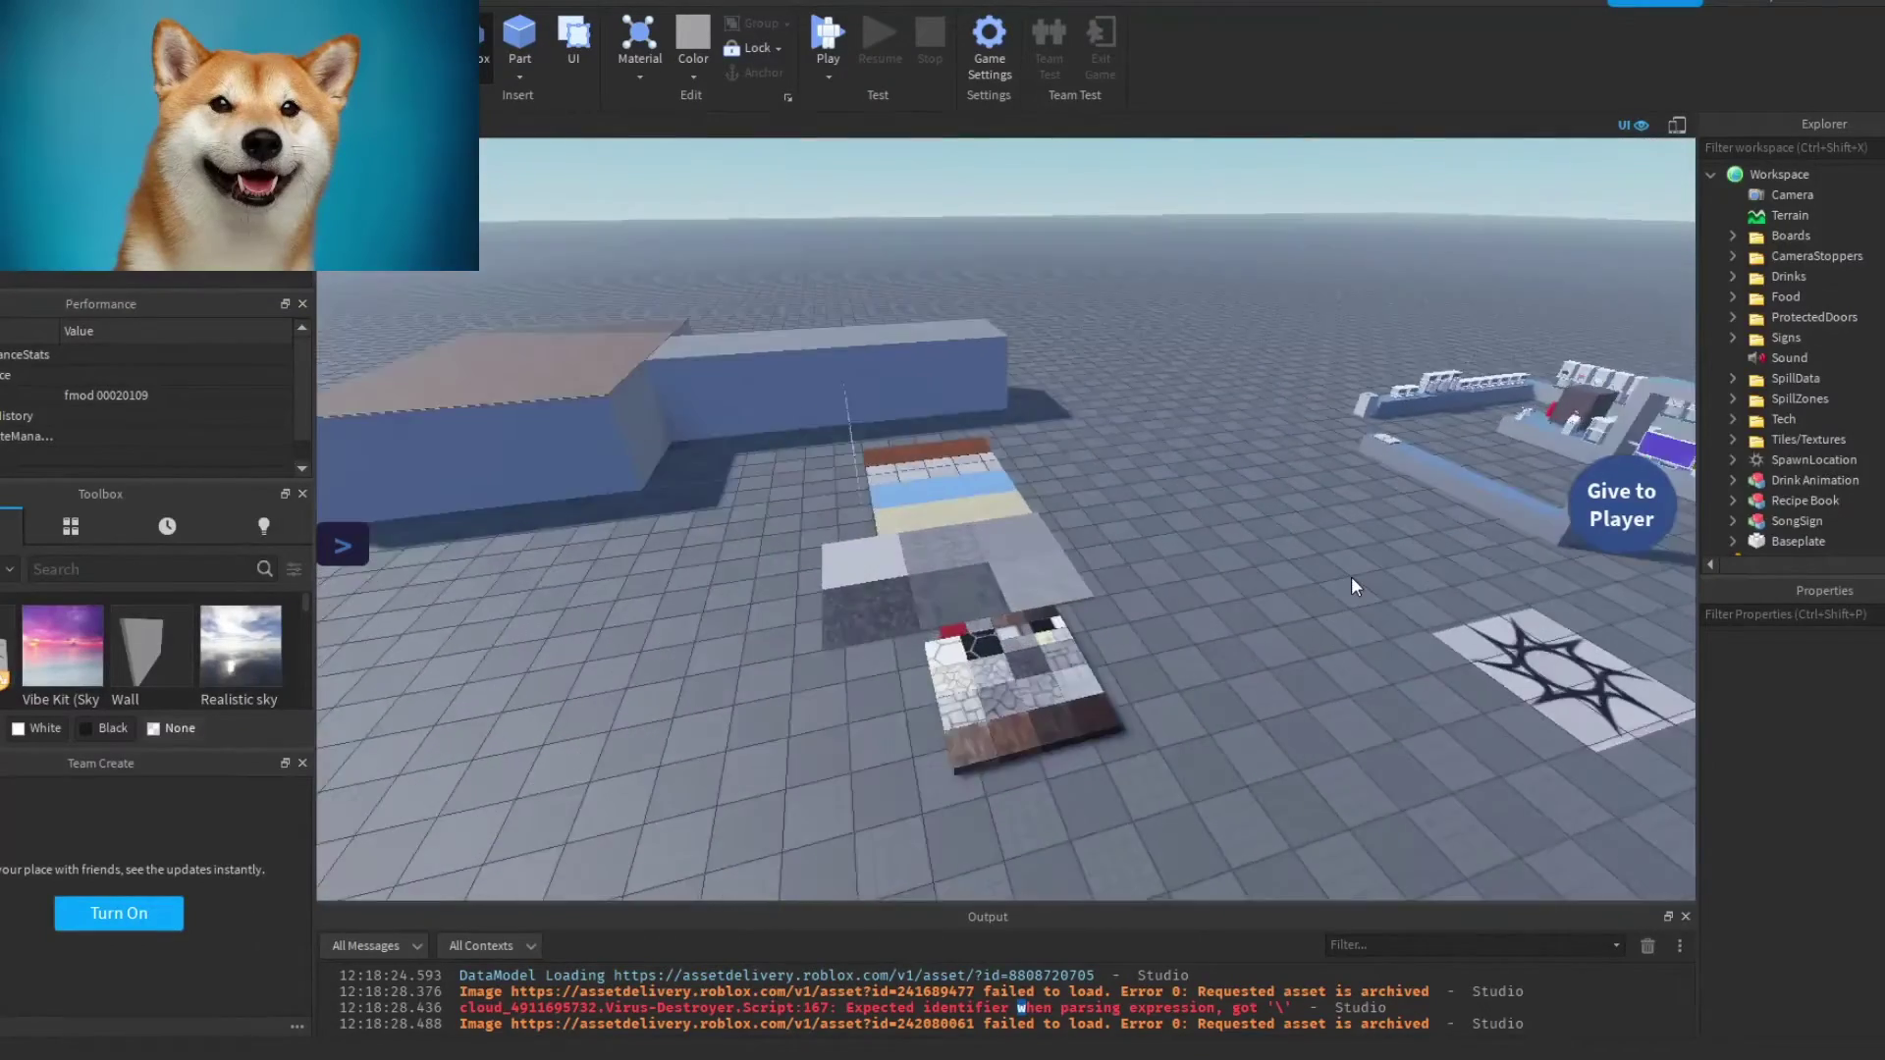
key("a")
key("s")
key("w")
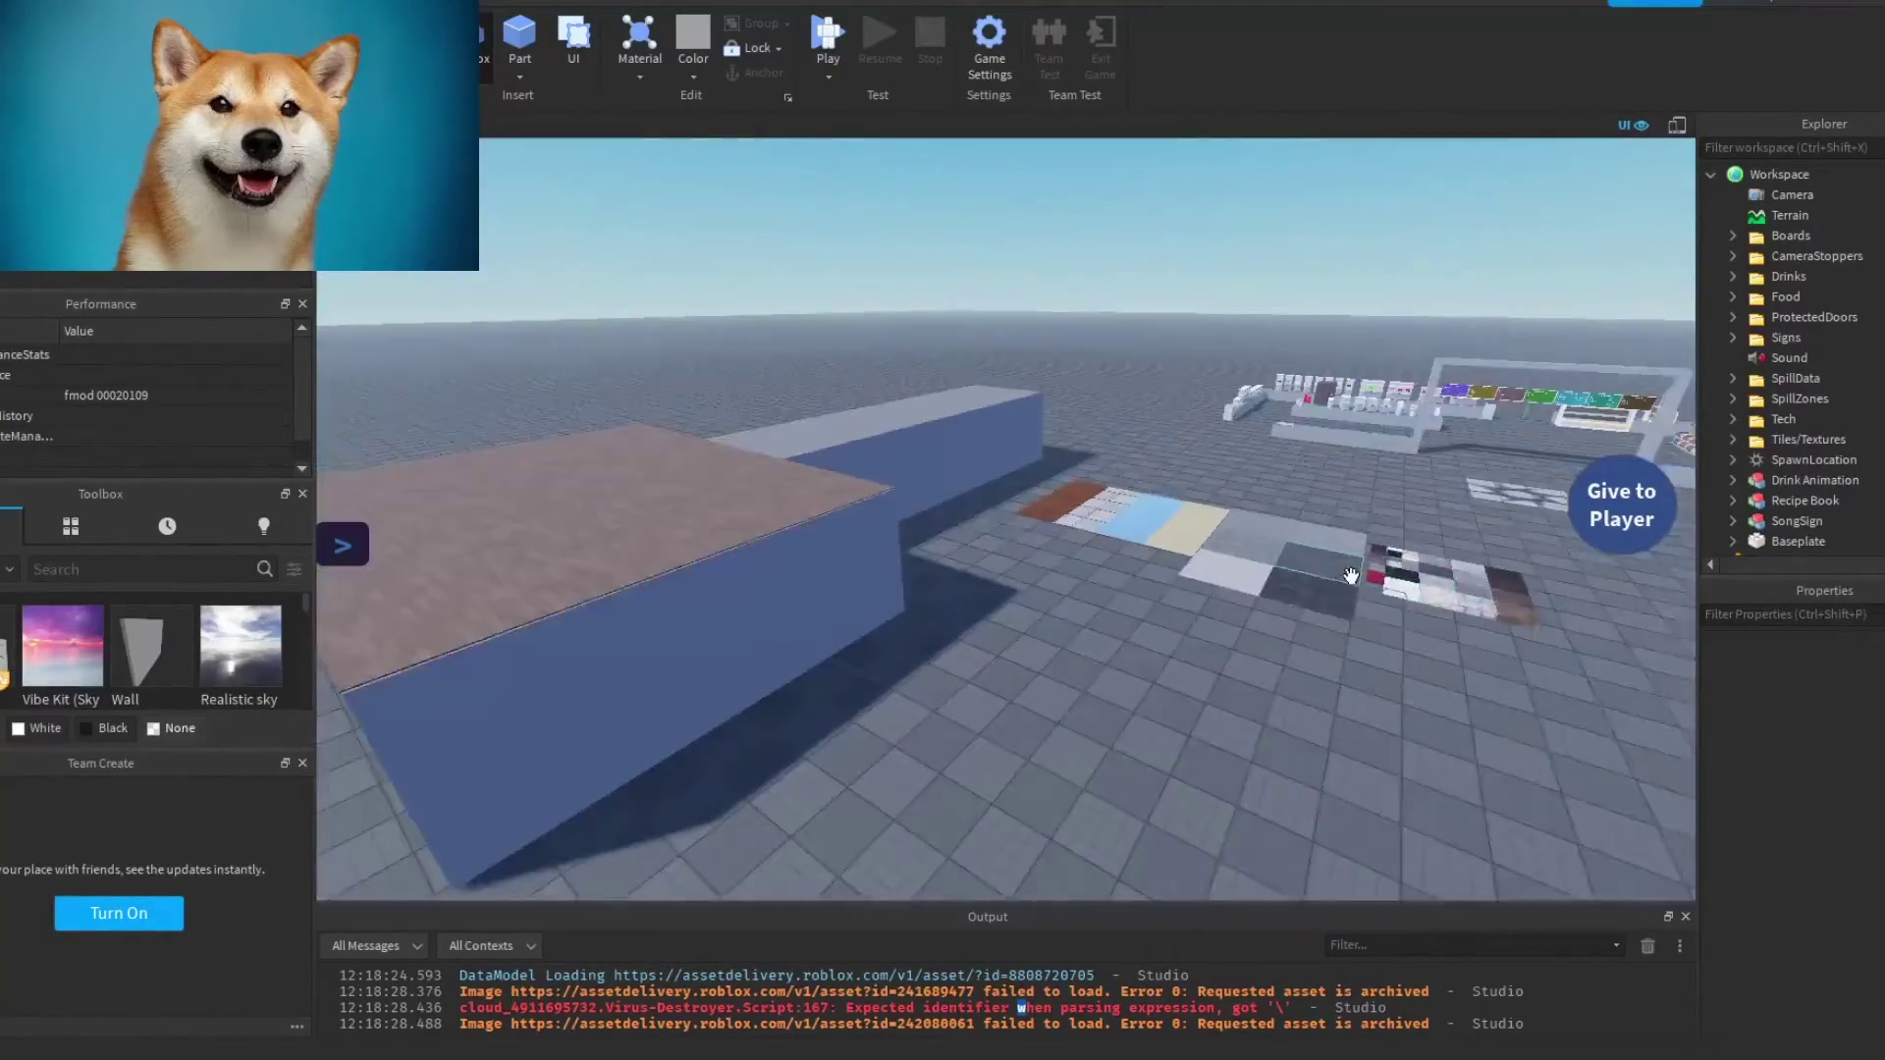
key("a")
scroll(1351, 575, "down", 5)
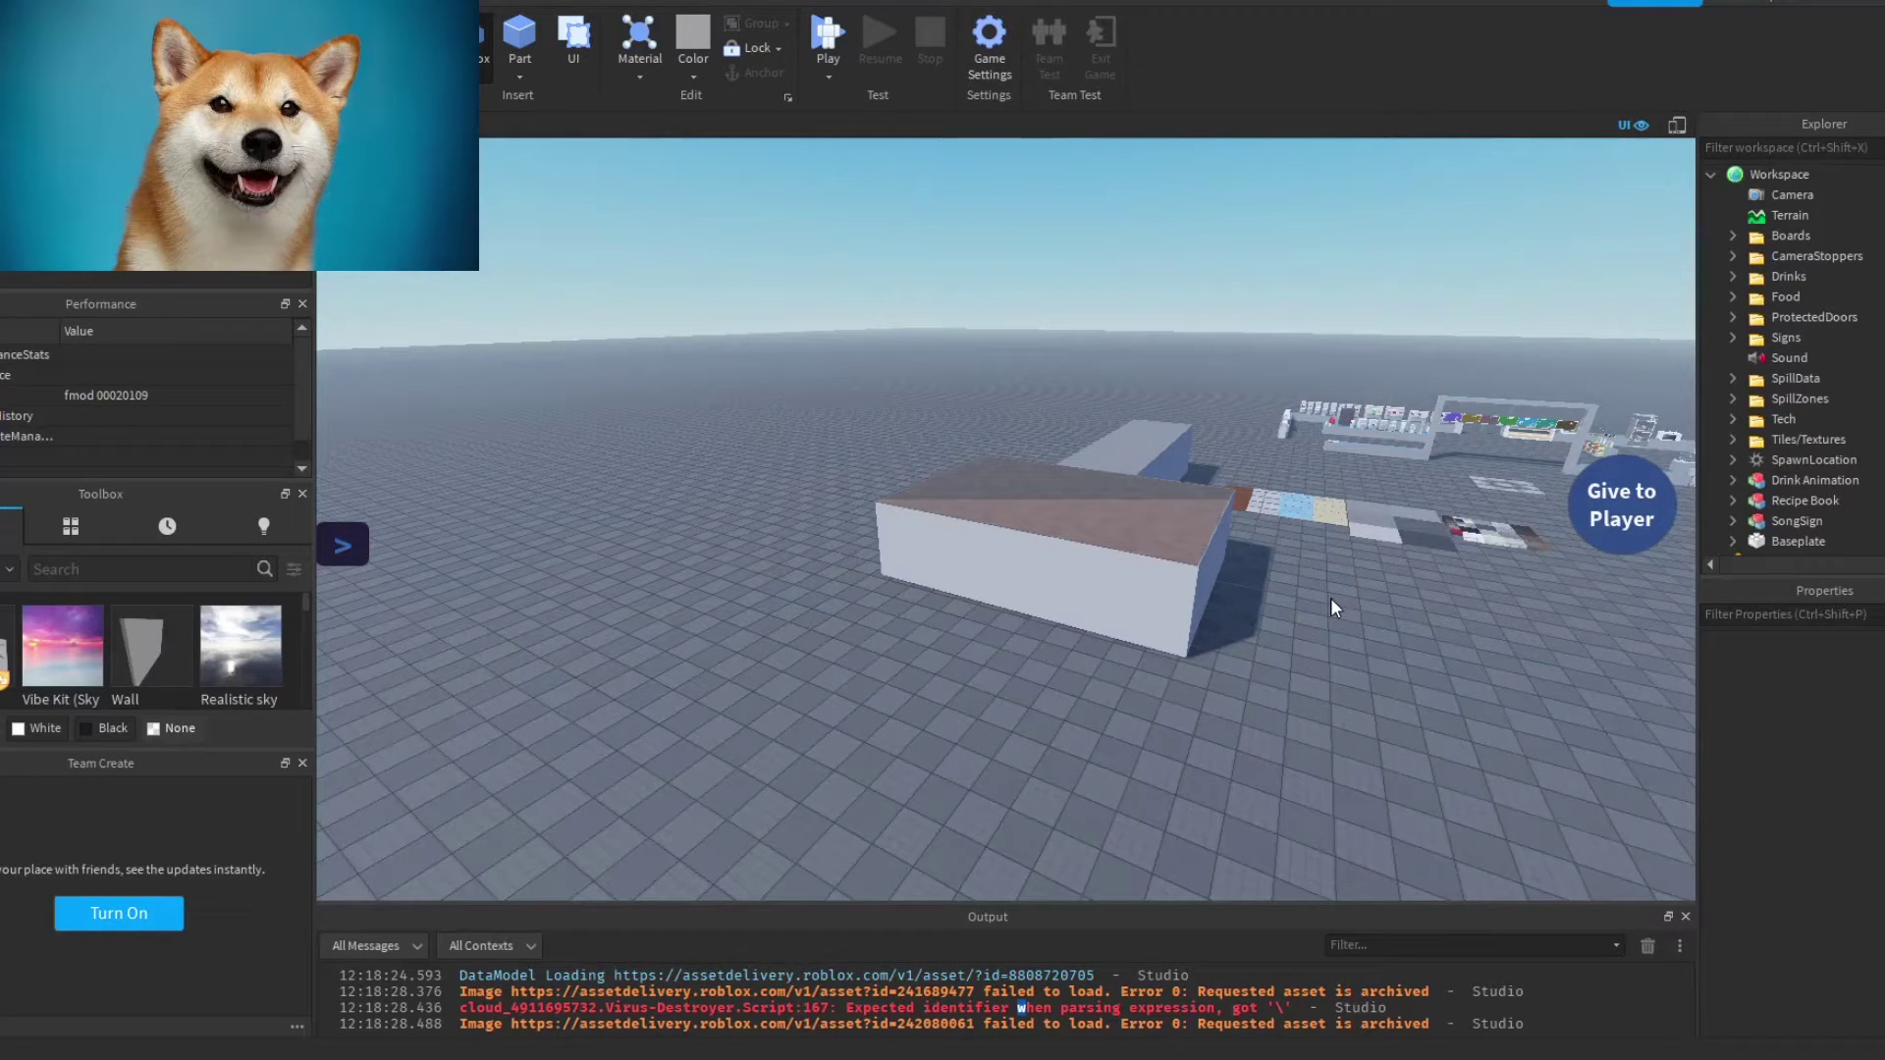
right_click_drag(1330, 598, 1330, 598)
key("w")
key("s")
key("s")
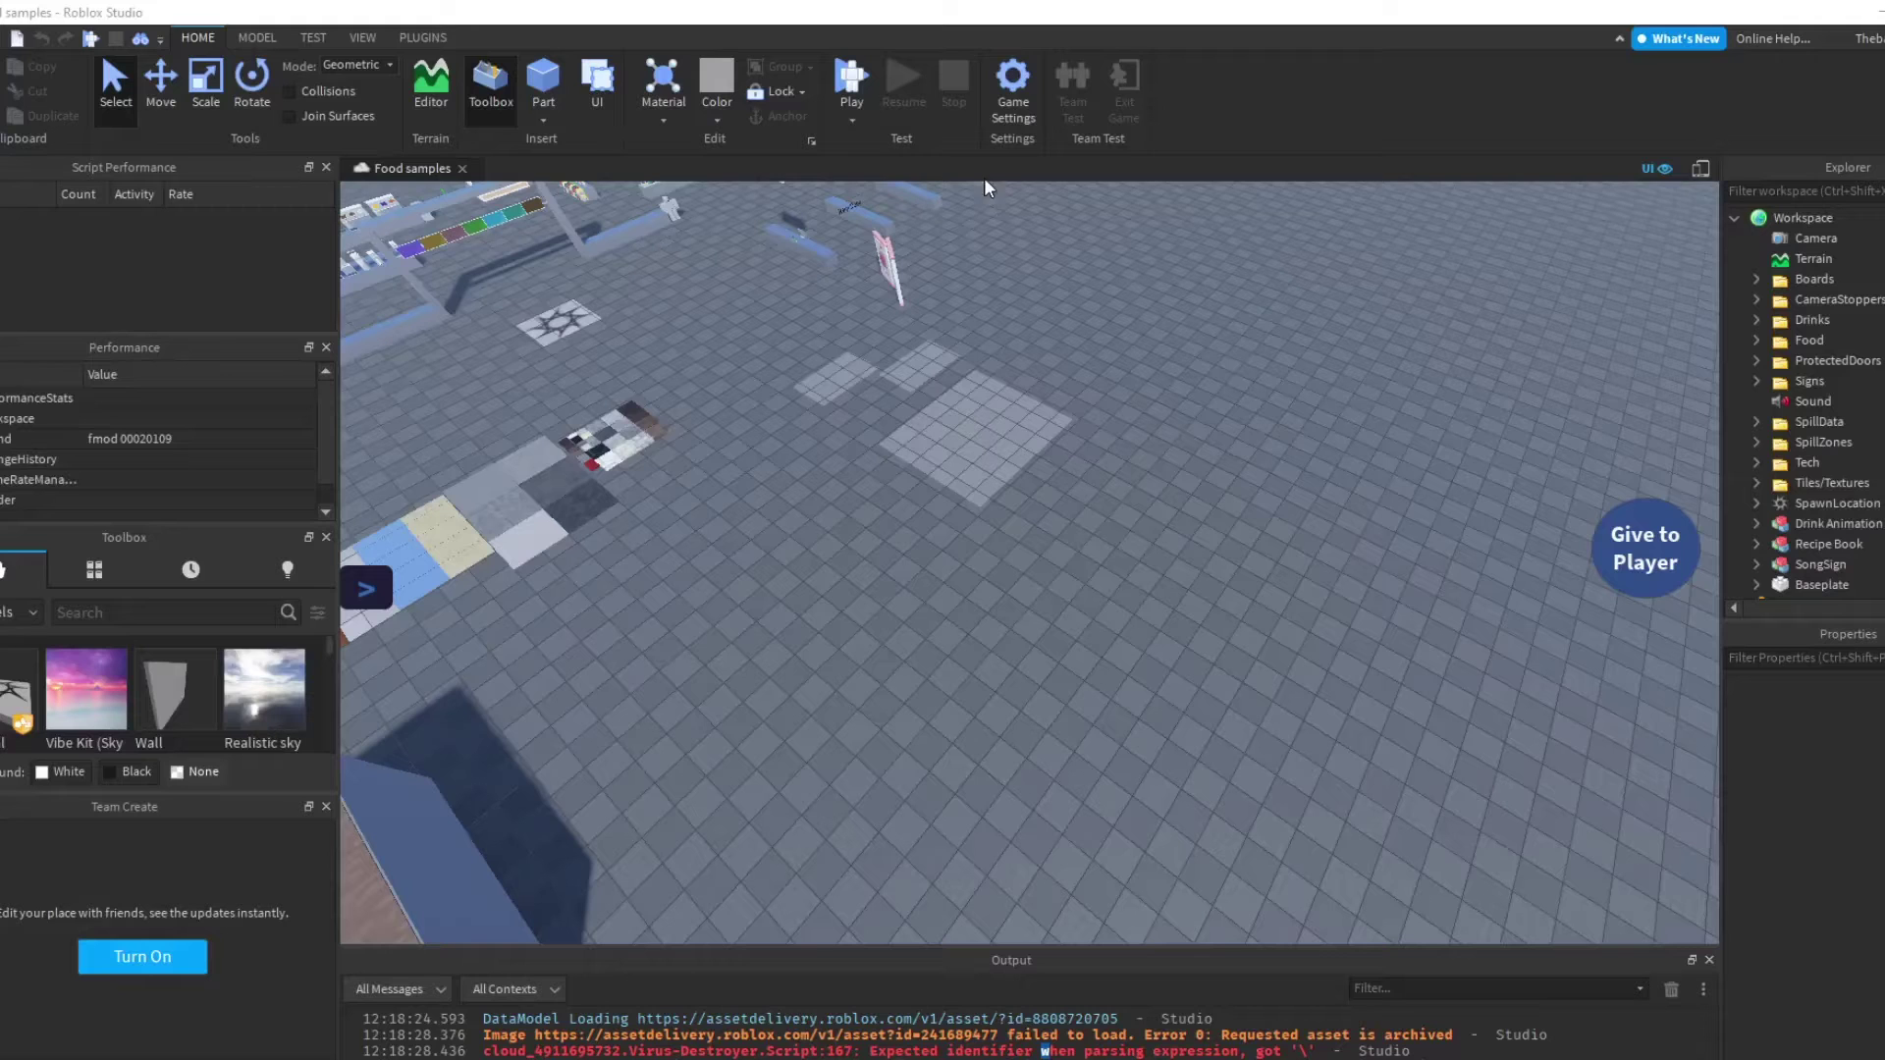
Step: Open the Waterfall Generator plugin with an empty stretch of the baseplate in view
left_click(424, 36)
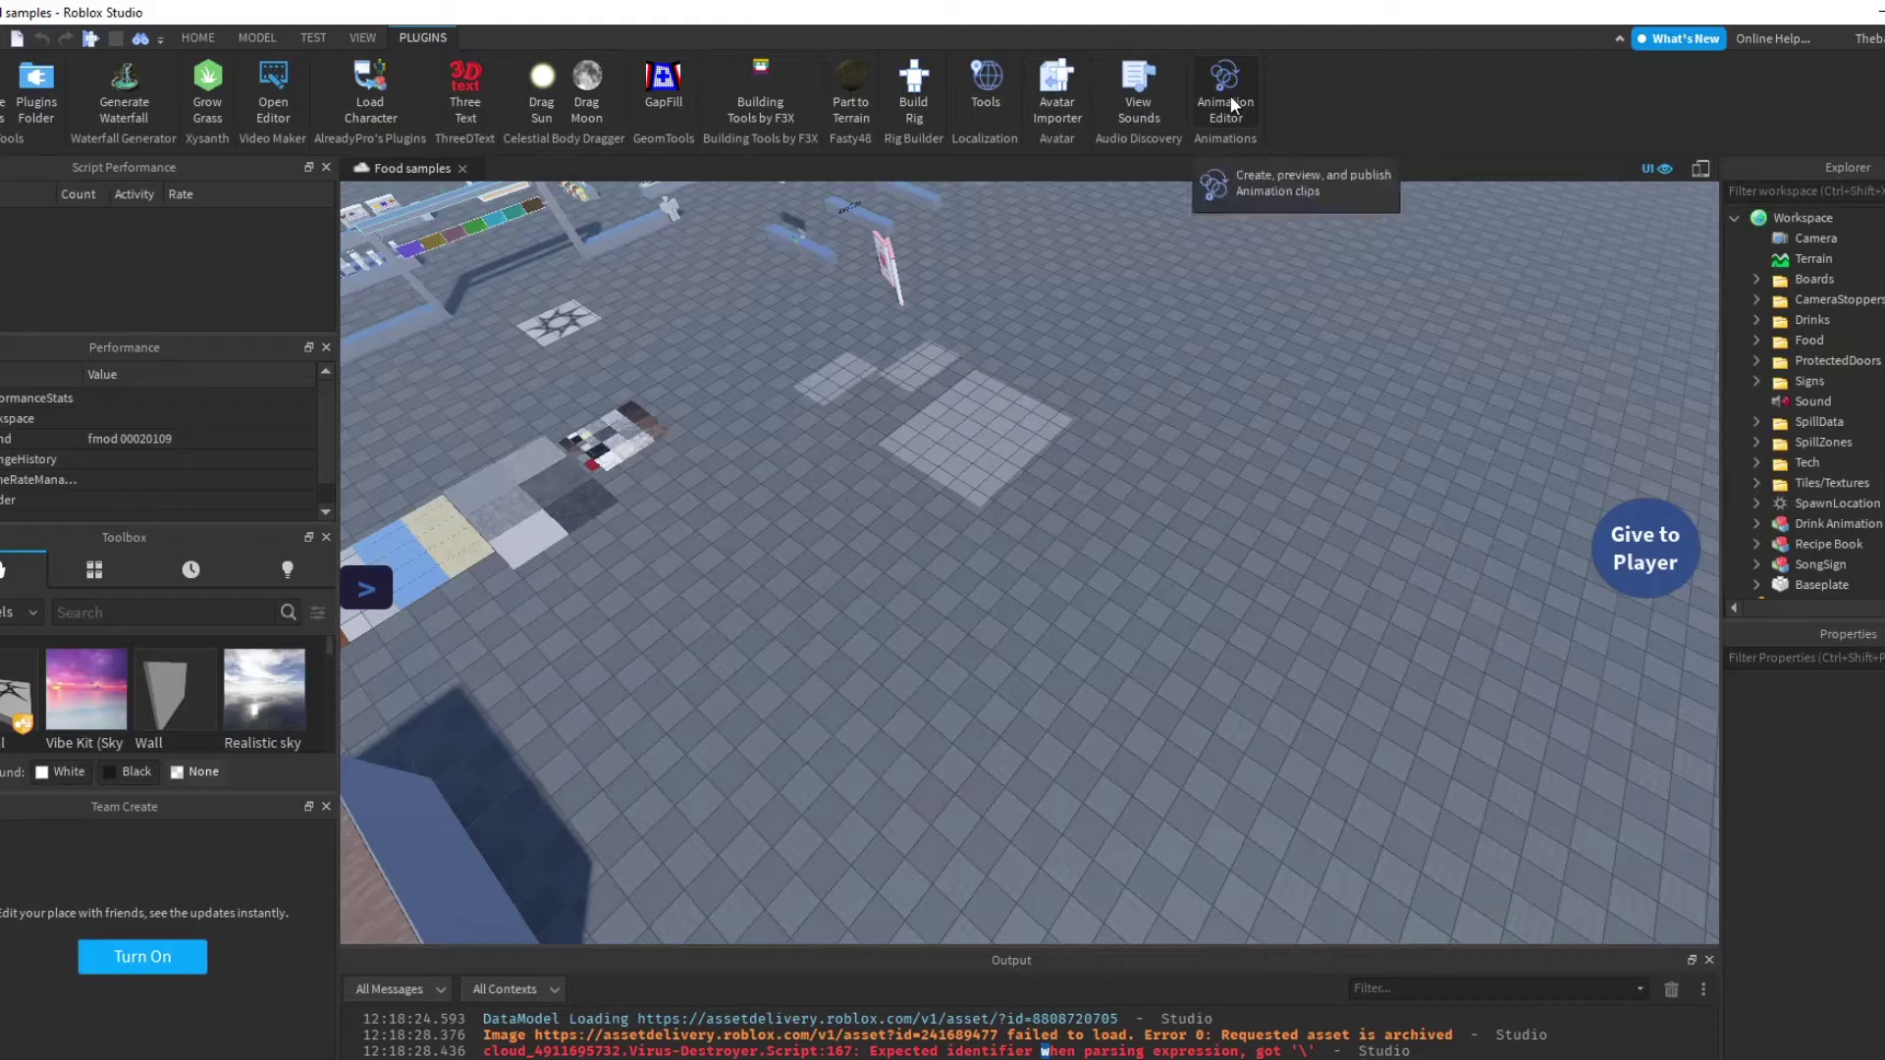
right_click_drag(1165, 361, 1165, 361)
key("w")
key("w")
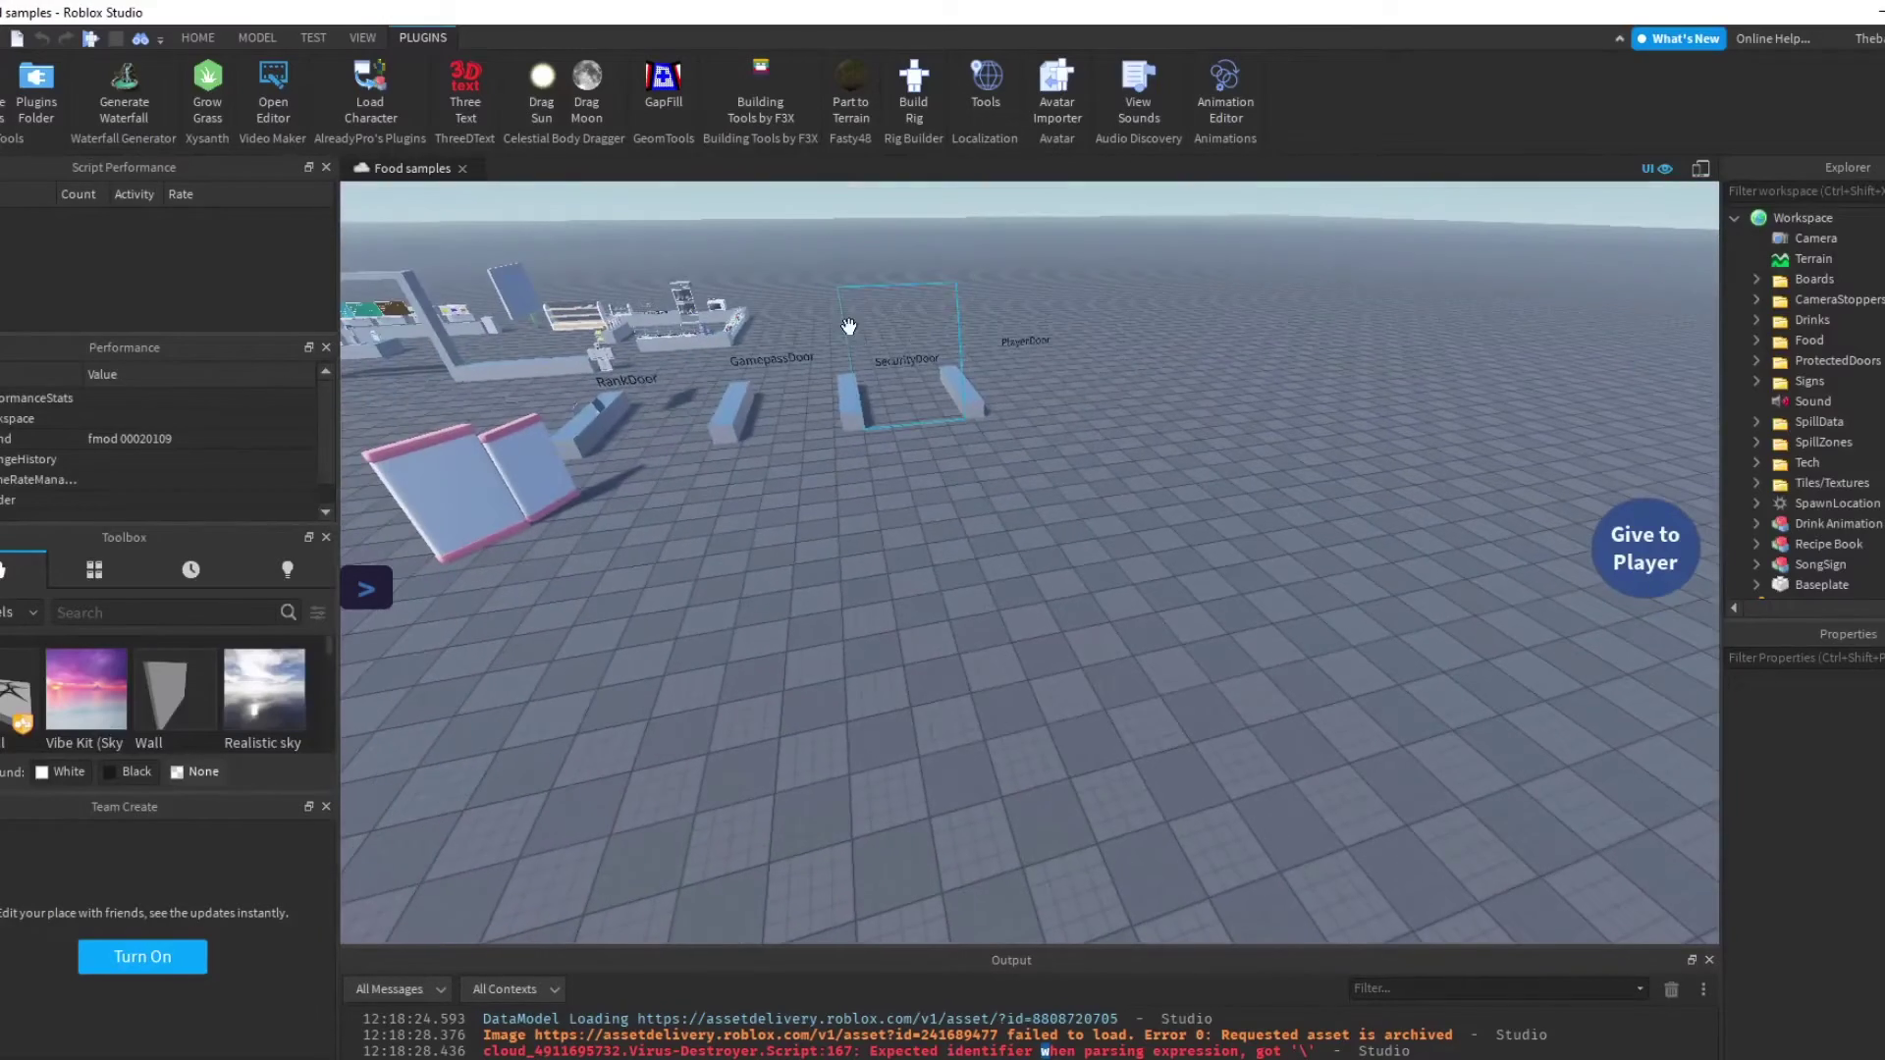
scroll(852, 349, "up", 5)
right_click_drag(852, 350, 852, 350)
key("d")
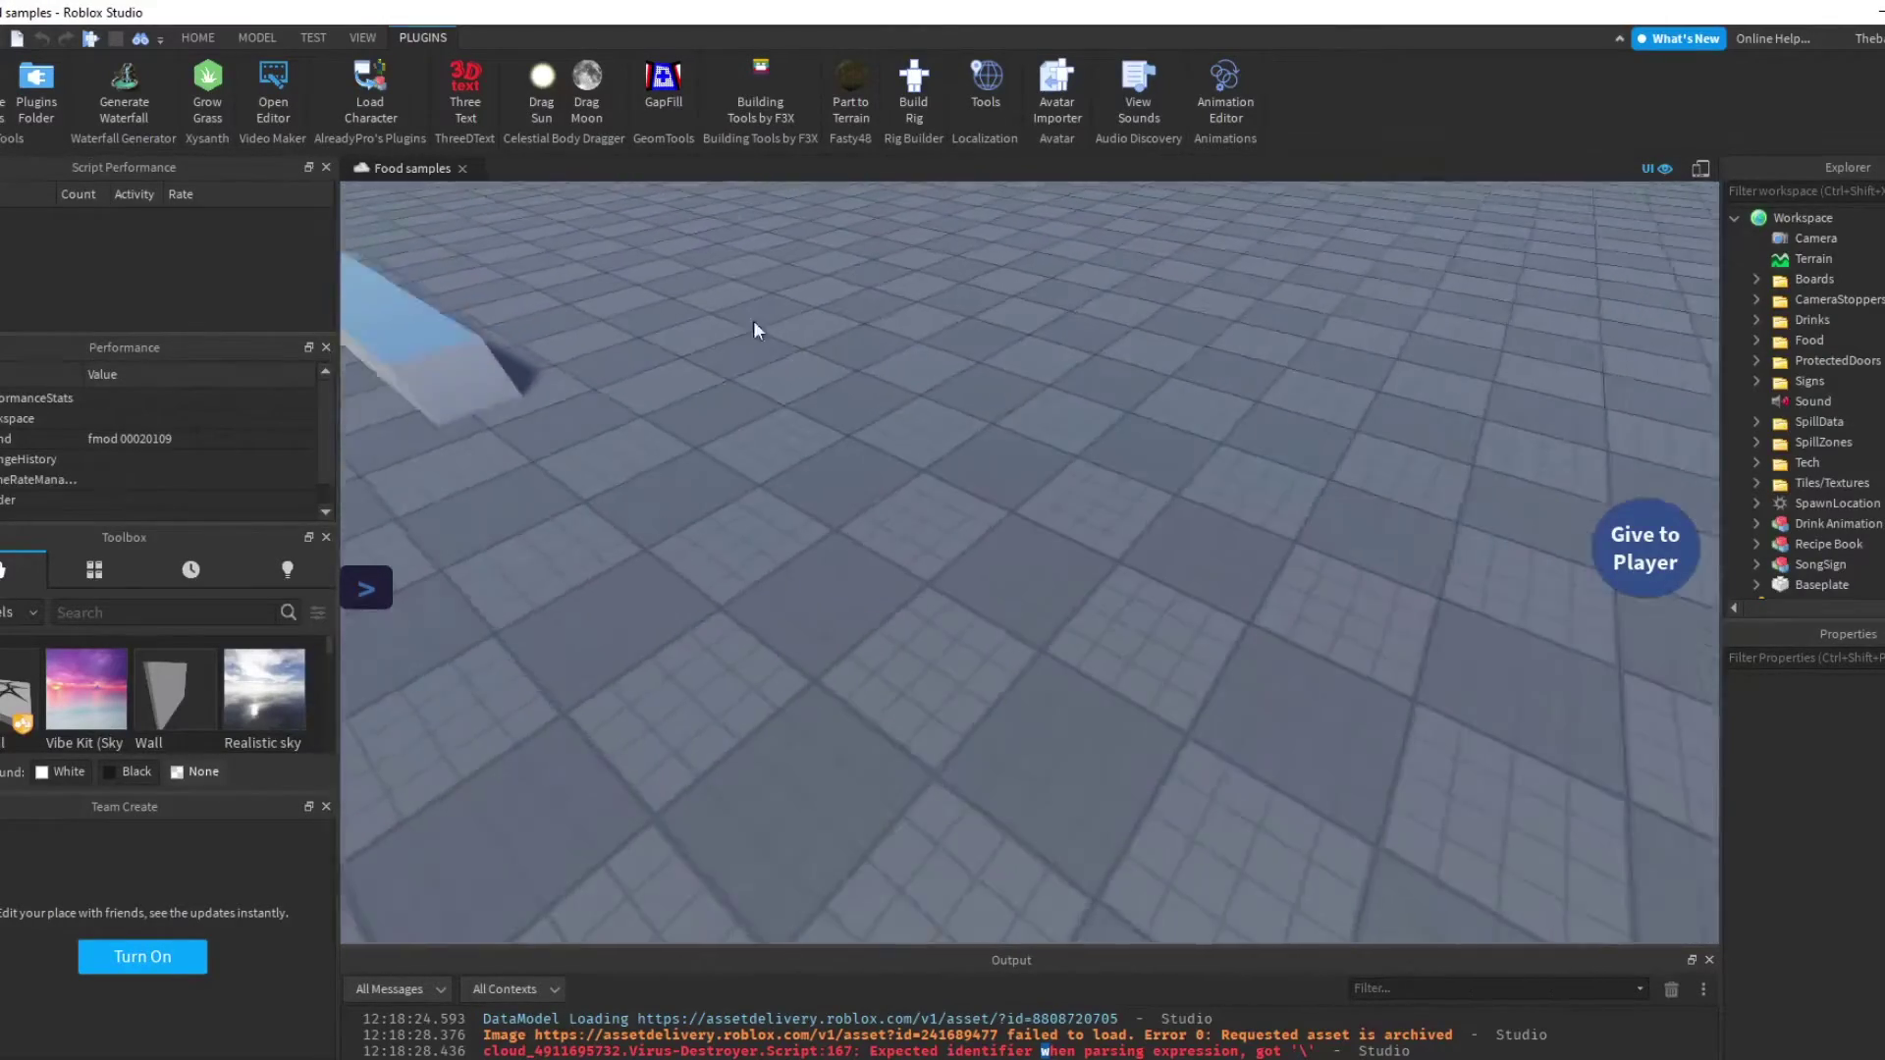
left_click(116, 86)
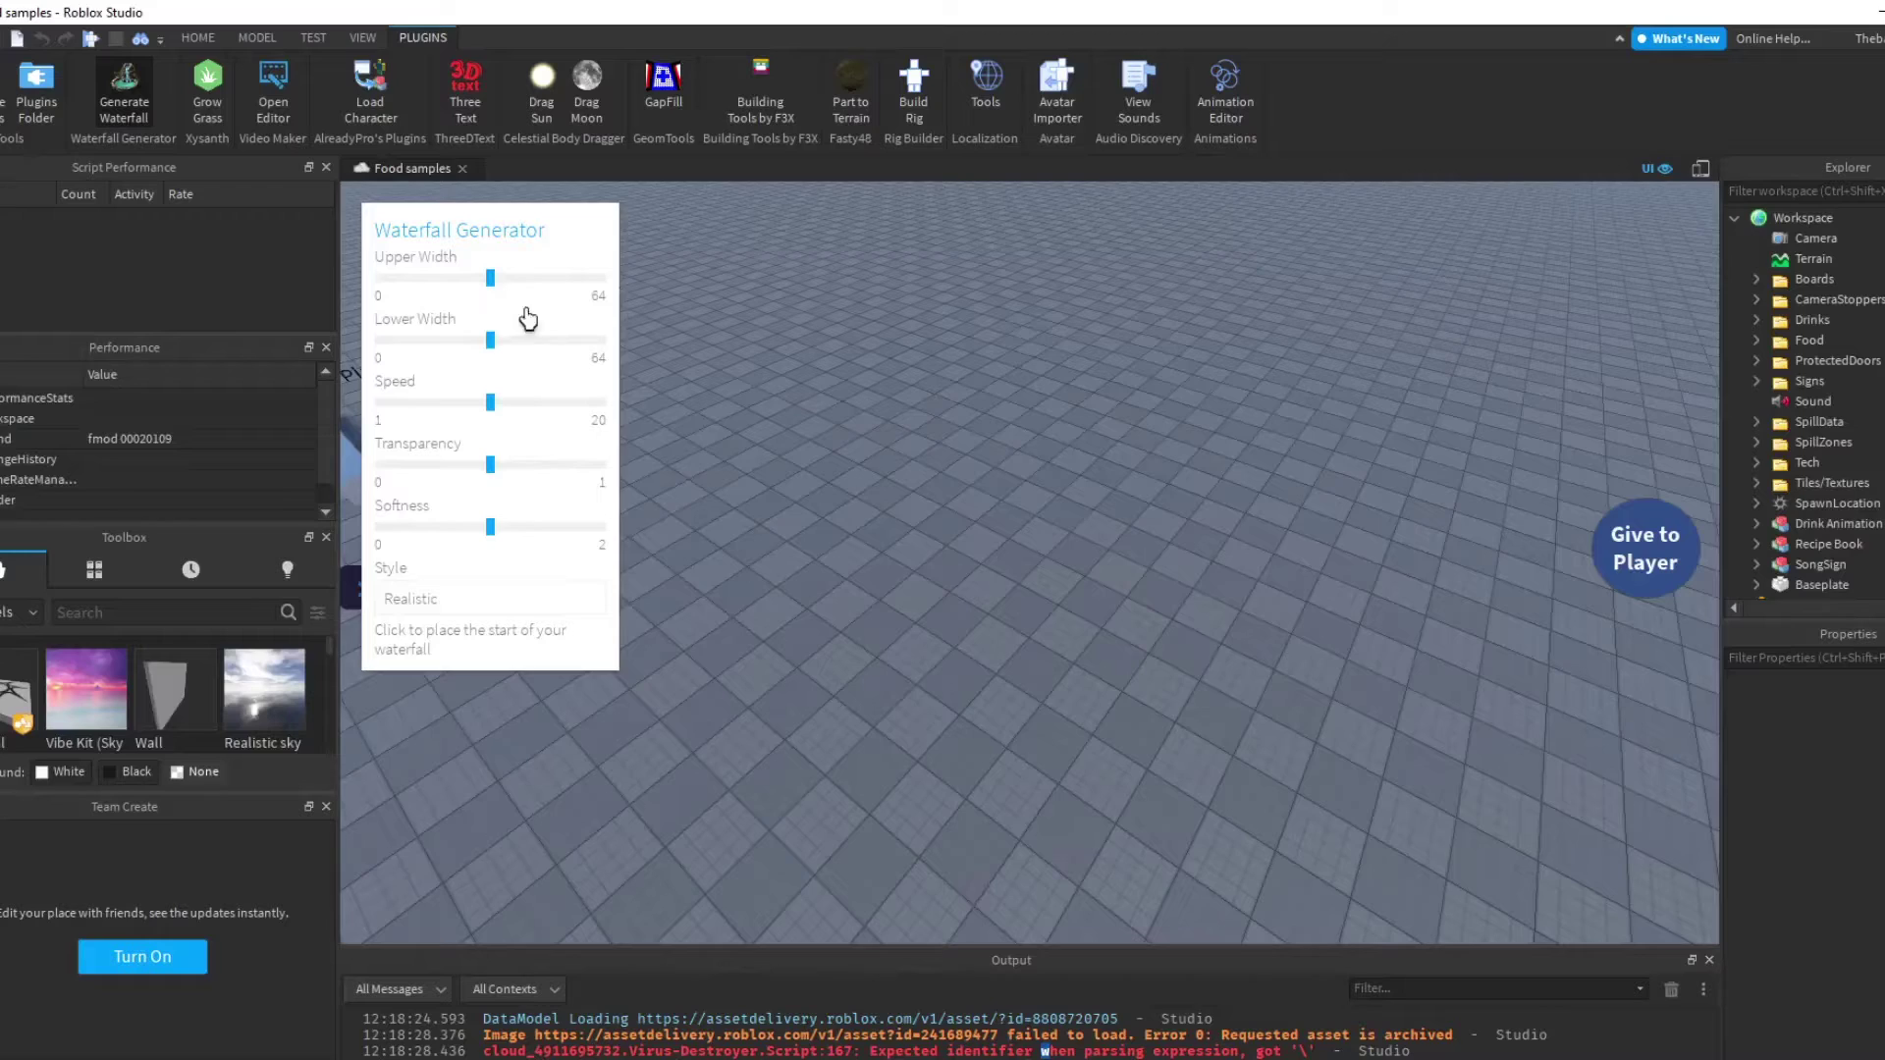
Step: Generate a Realistic-style waterfall across the open baseplate away from the existing builds, and close the generator
scroll(1096, 392, "down", 10)
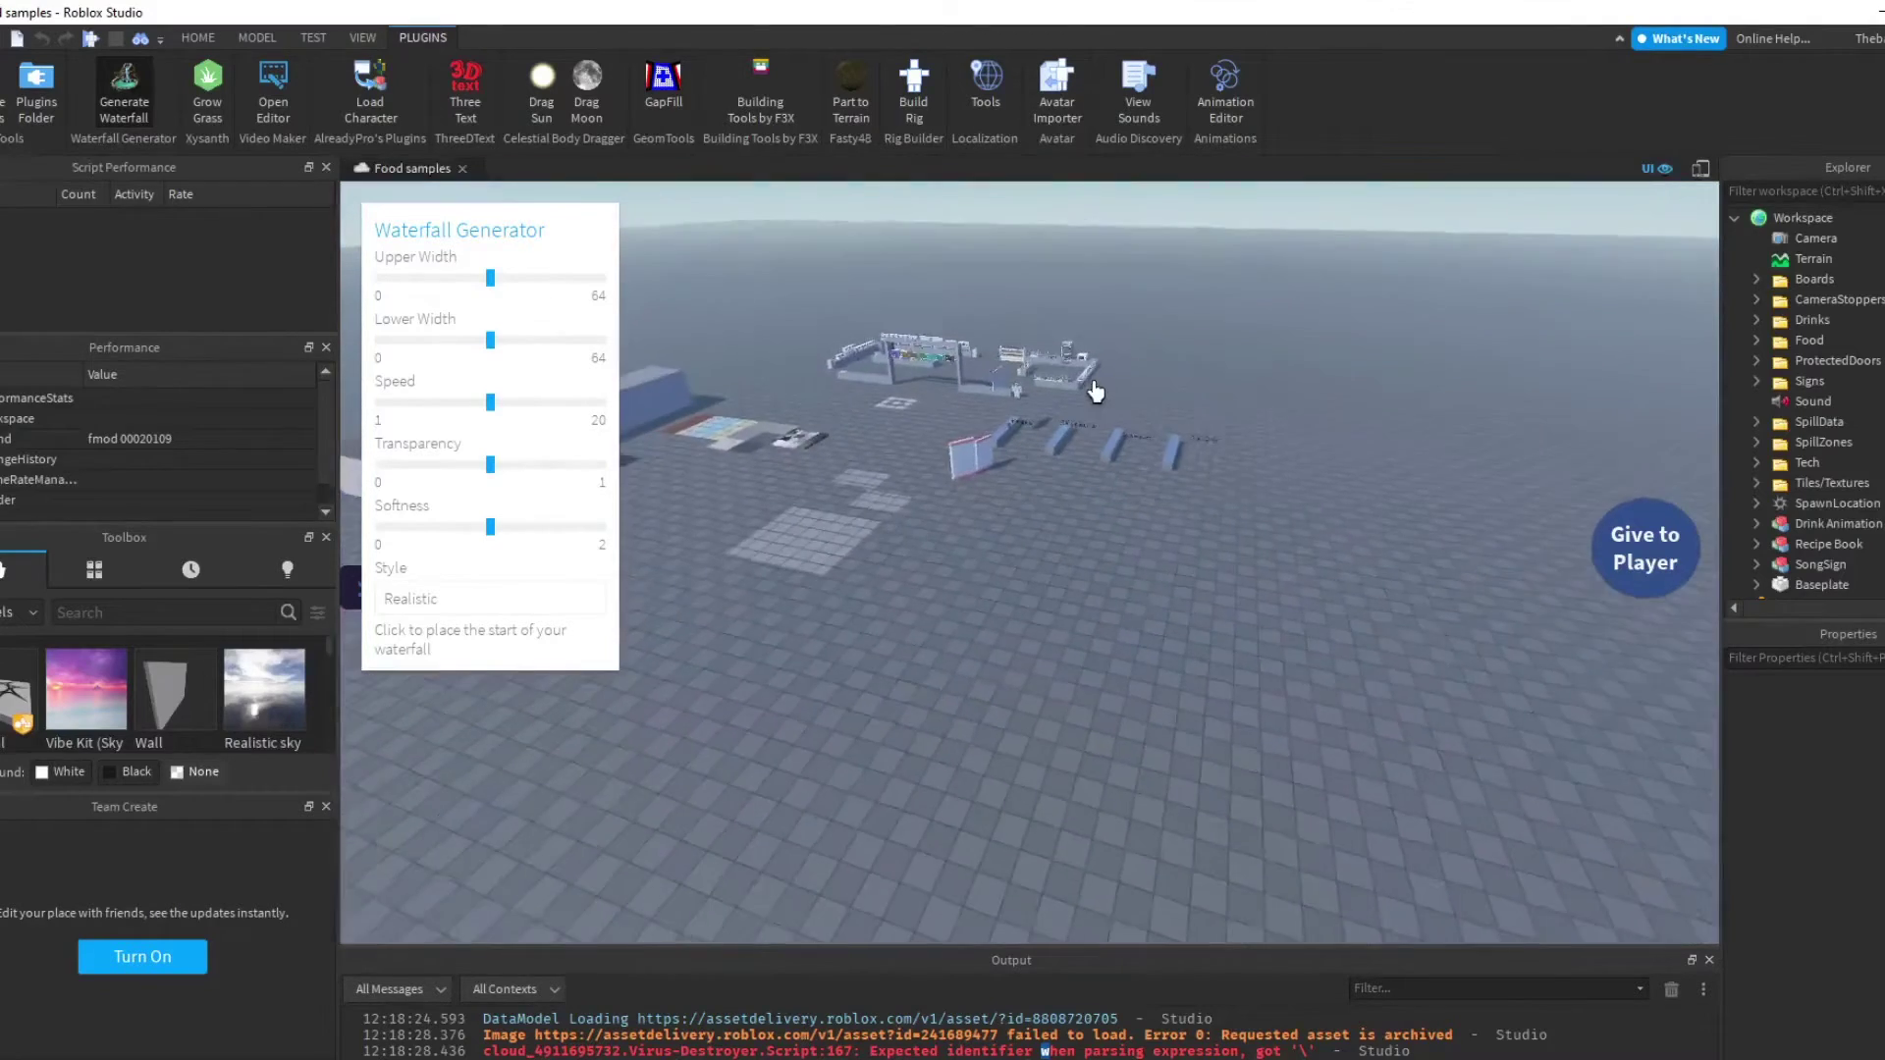
key("s")
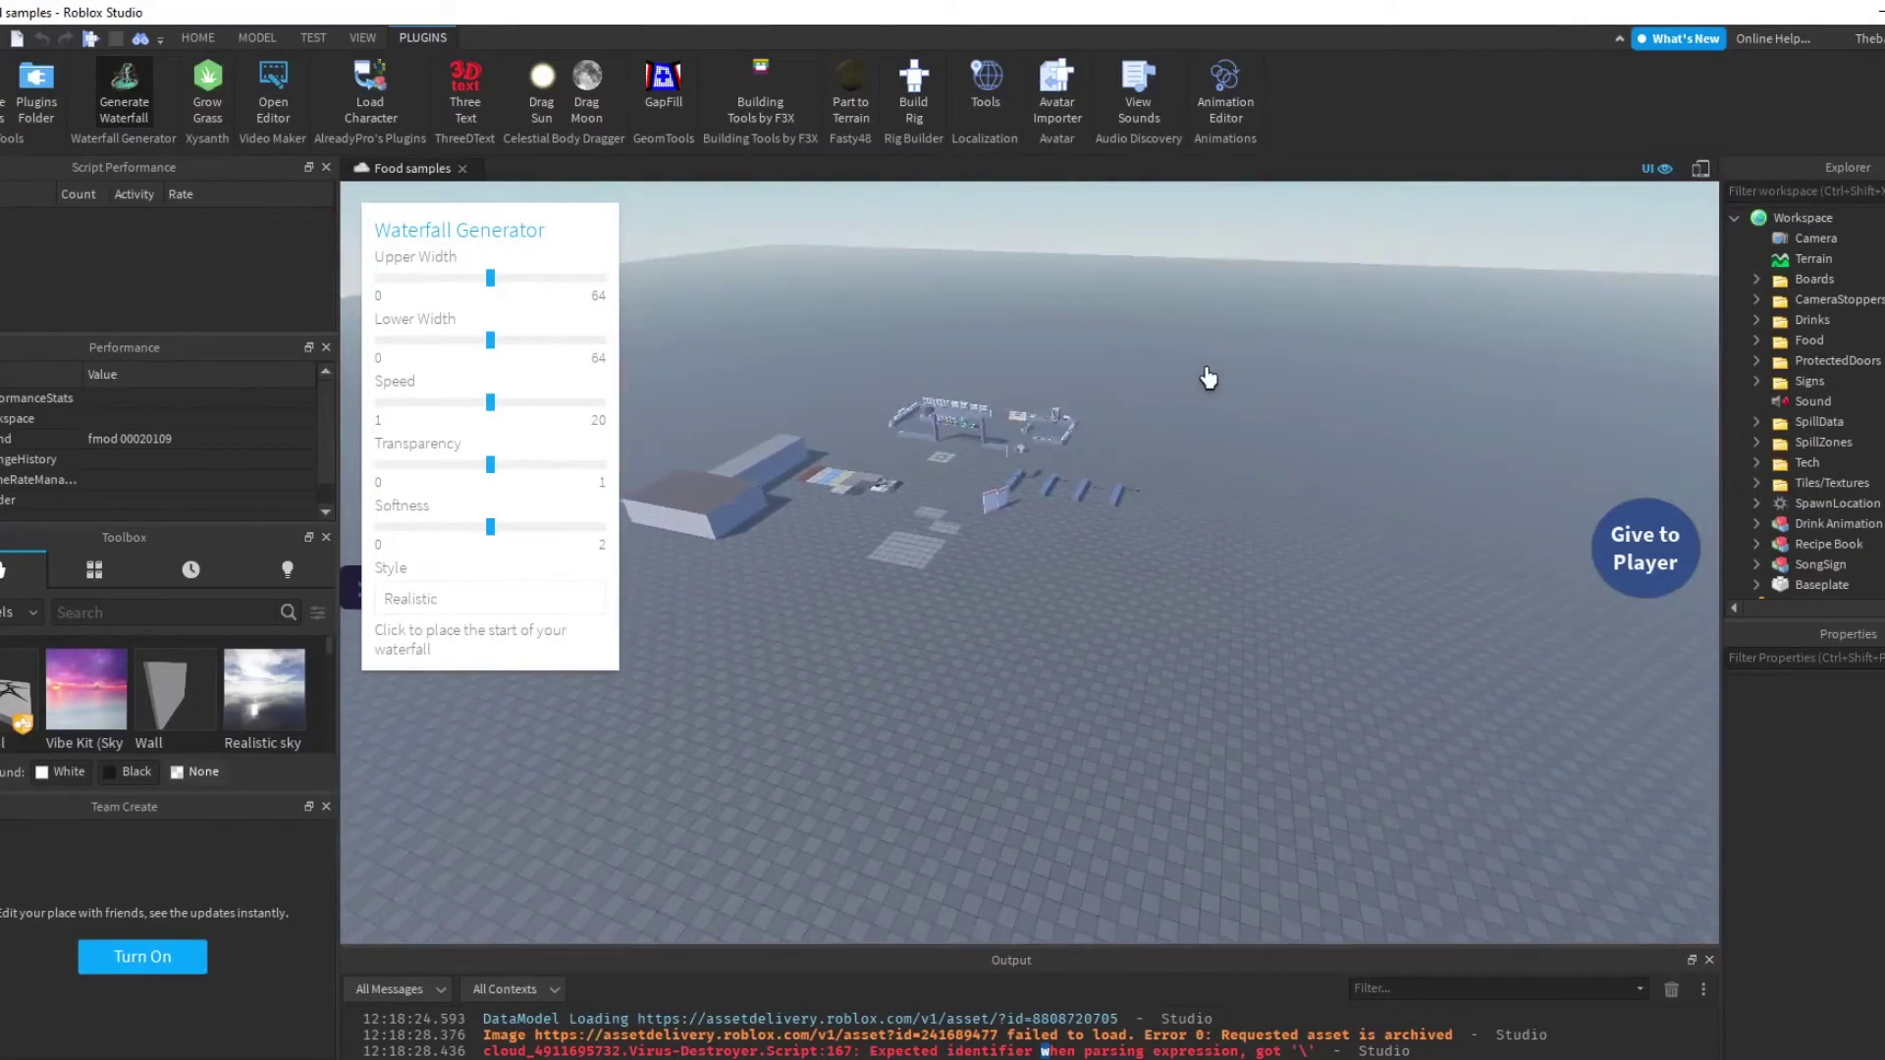
key("a")
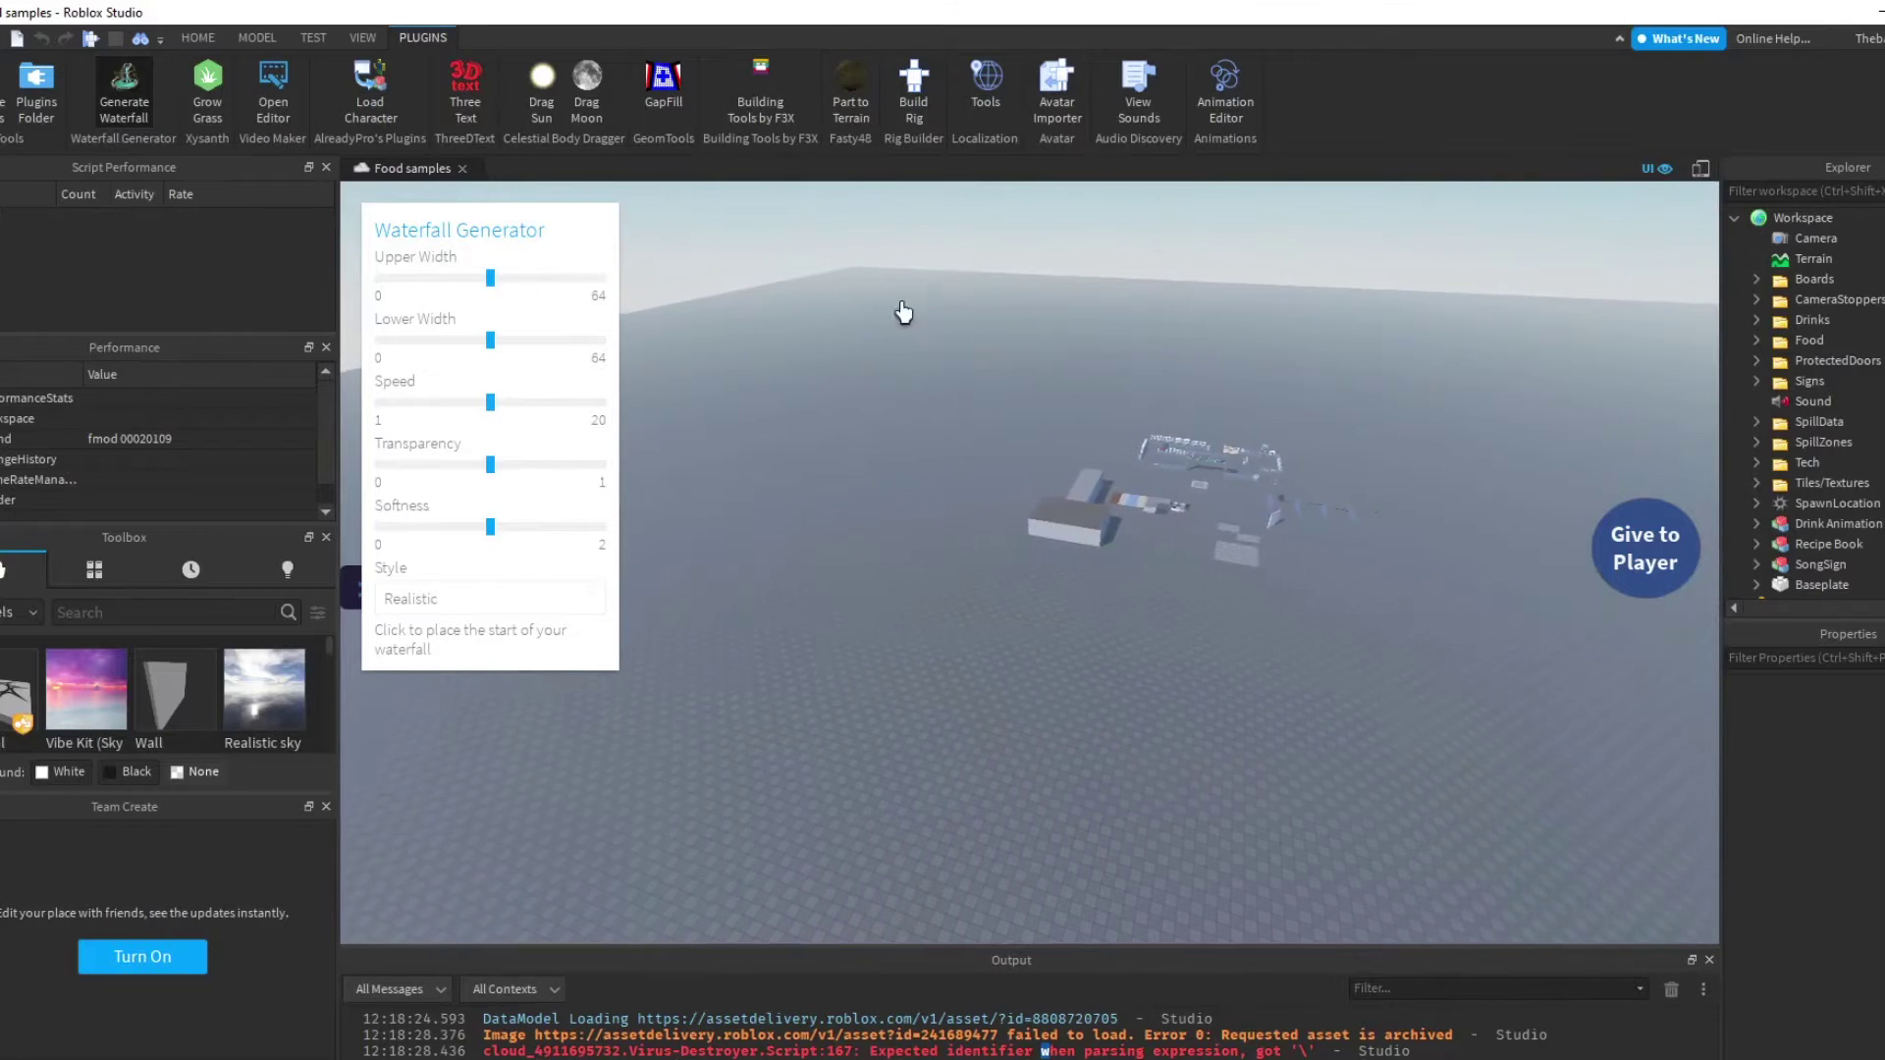
key("w")
left_click(438, 601)
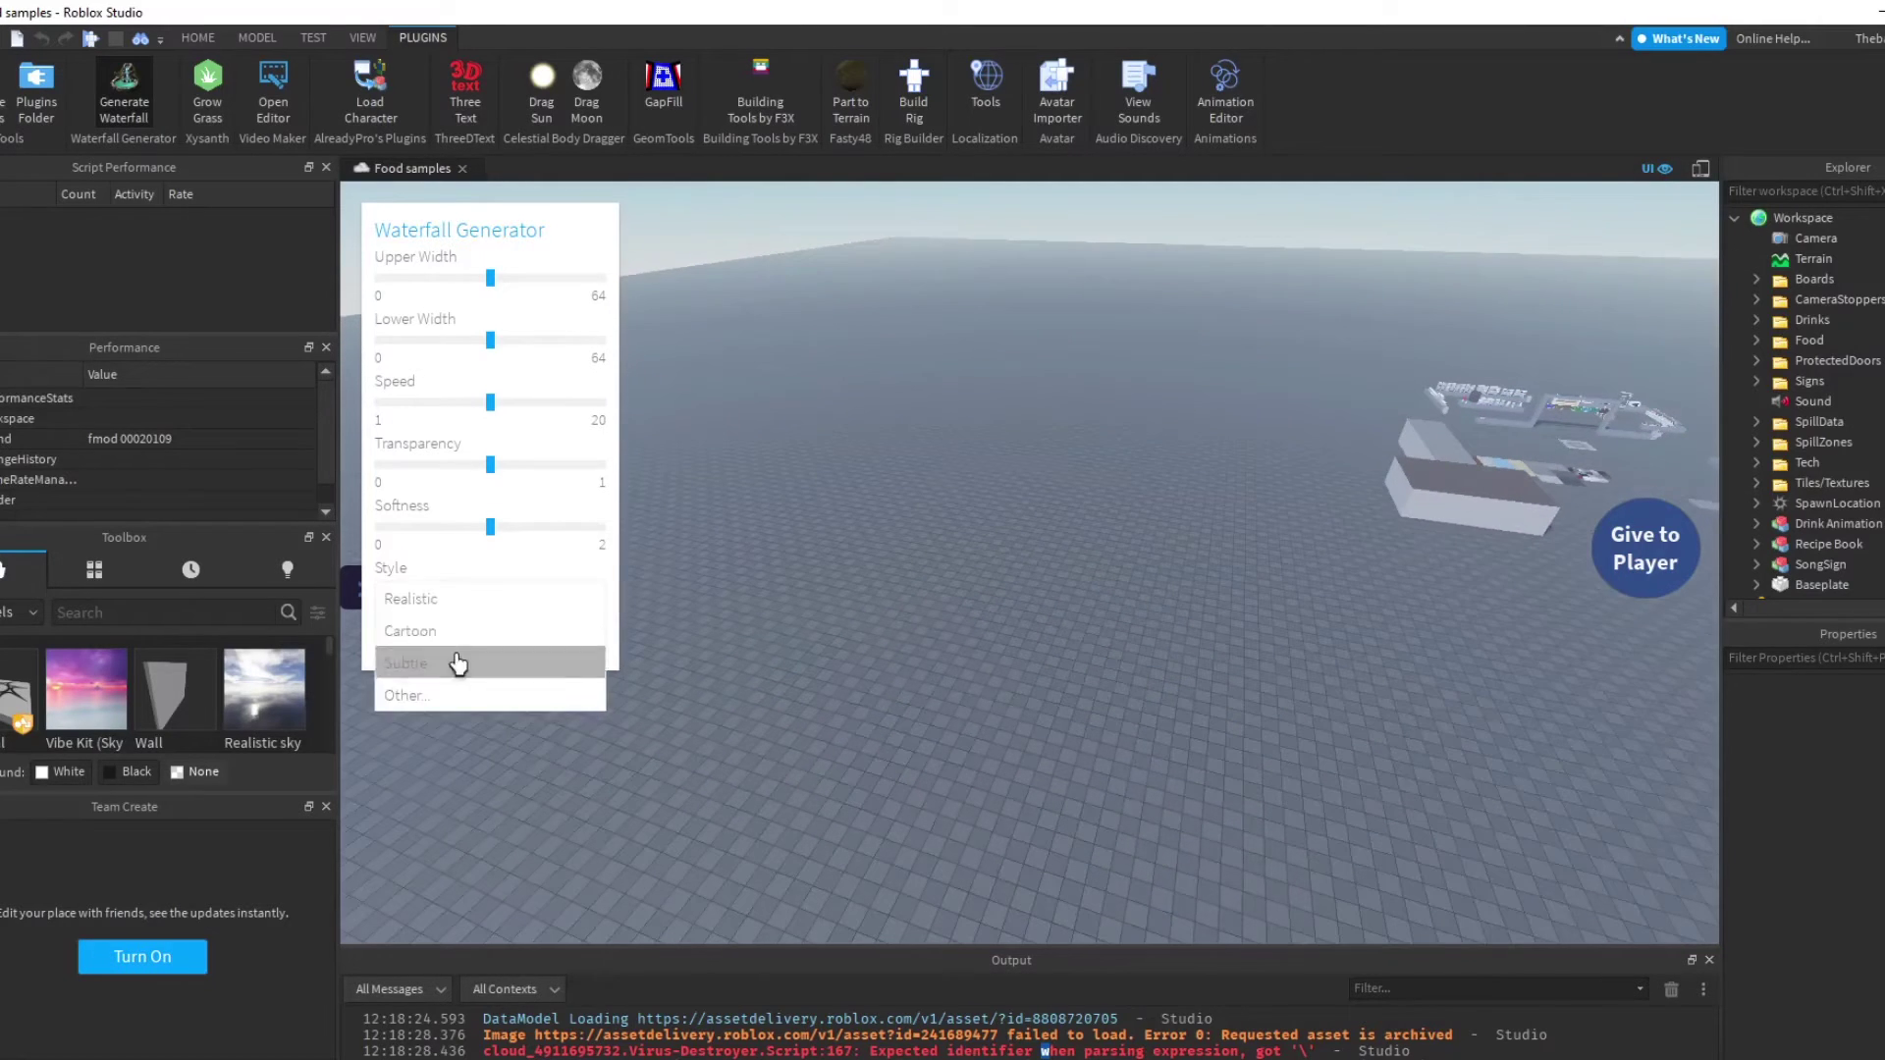
left_click_drag(927, 758, 1045, 611)
right_click_drag(1046, 611, 1046, 611)
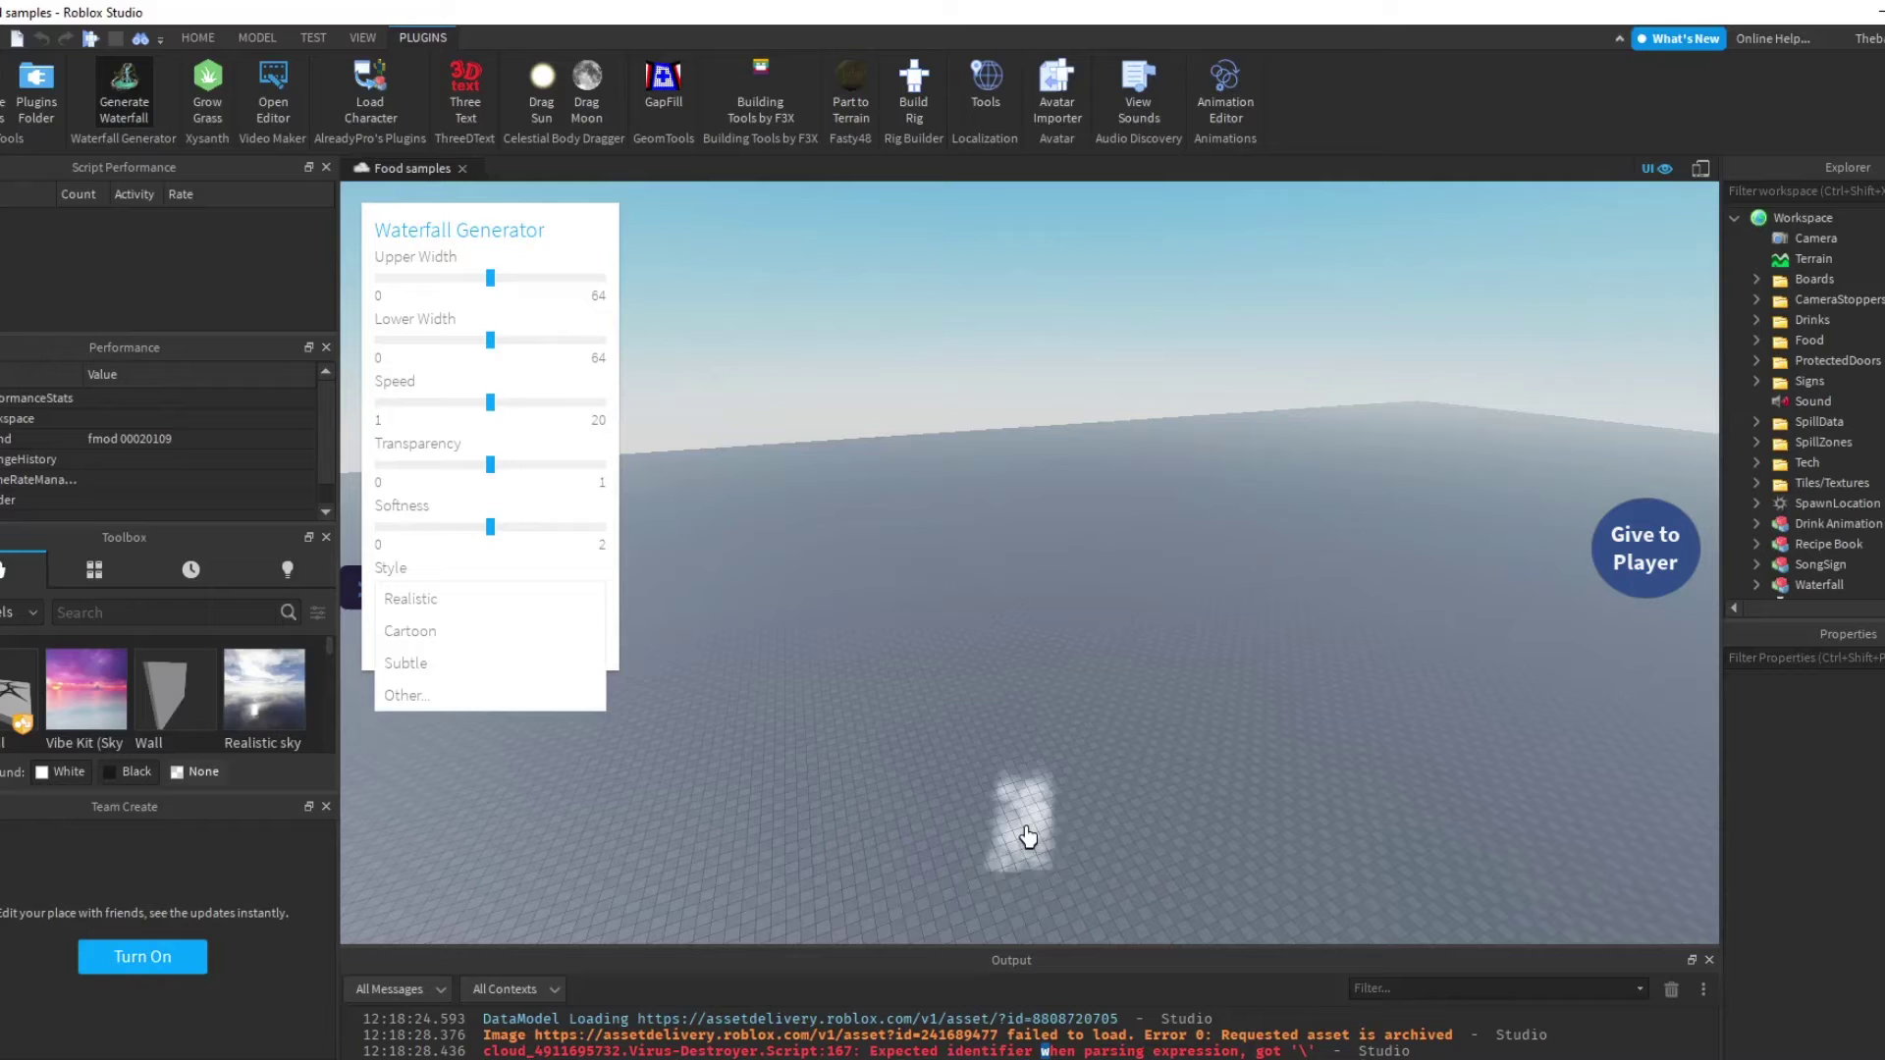
left_click(1068, 821)
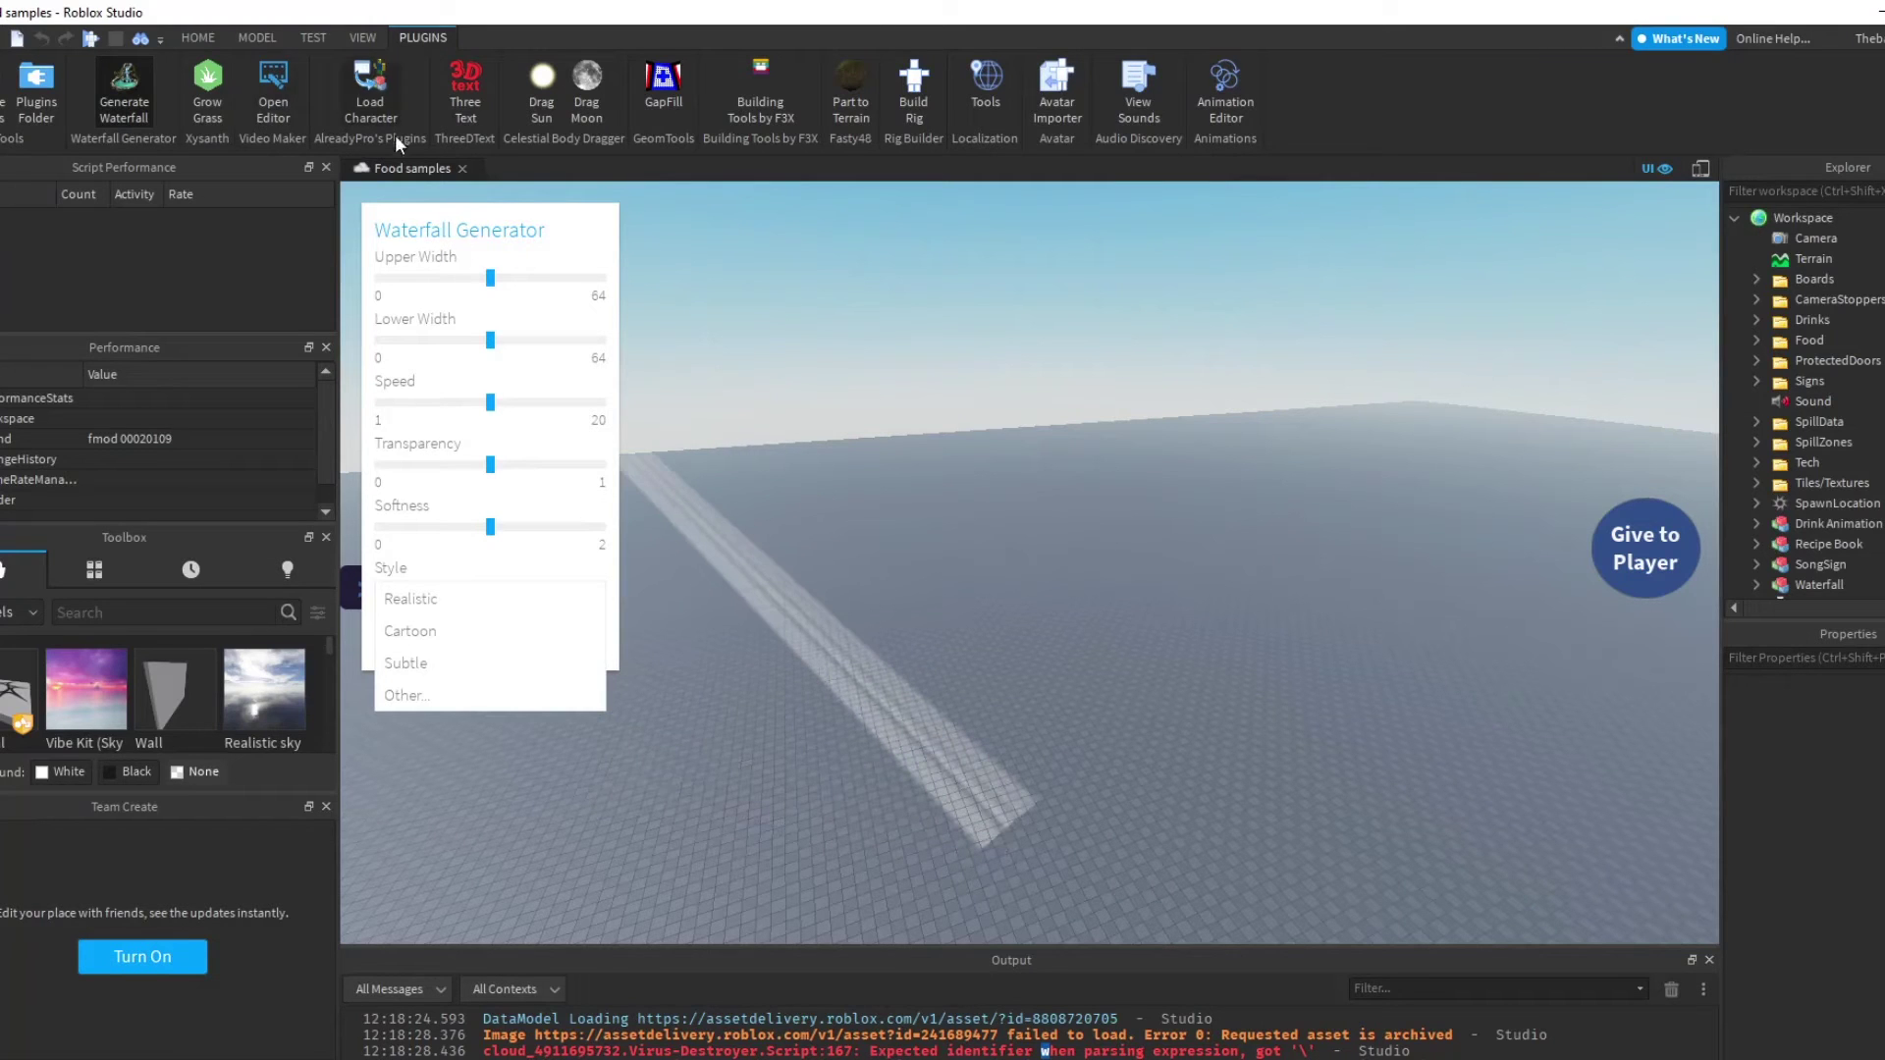
left_click(125, 107)
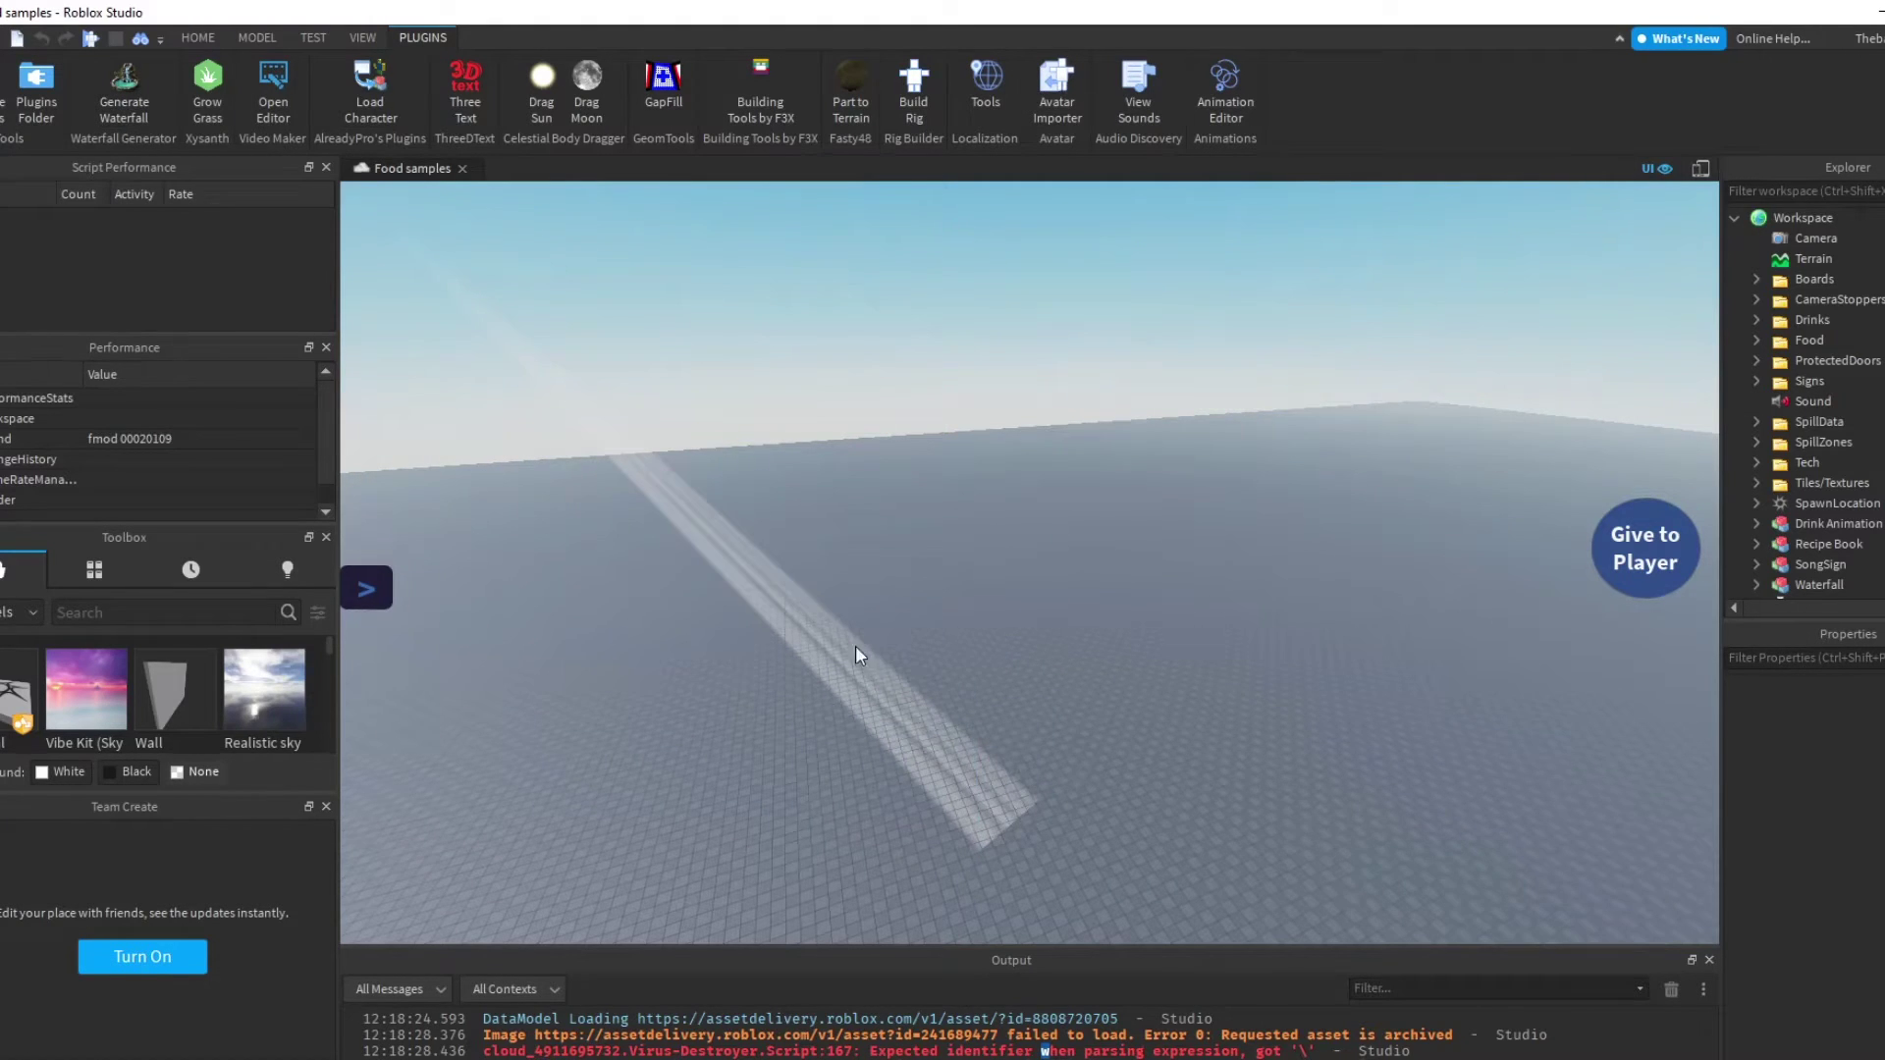
Step: Start the Grow Grass plugin and plant a first few clumps of grass on an empty area of the baseplate
key("a")
key("w")
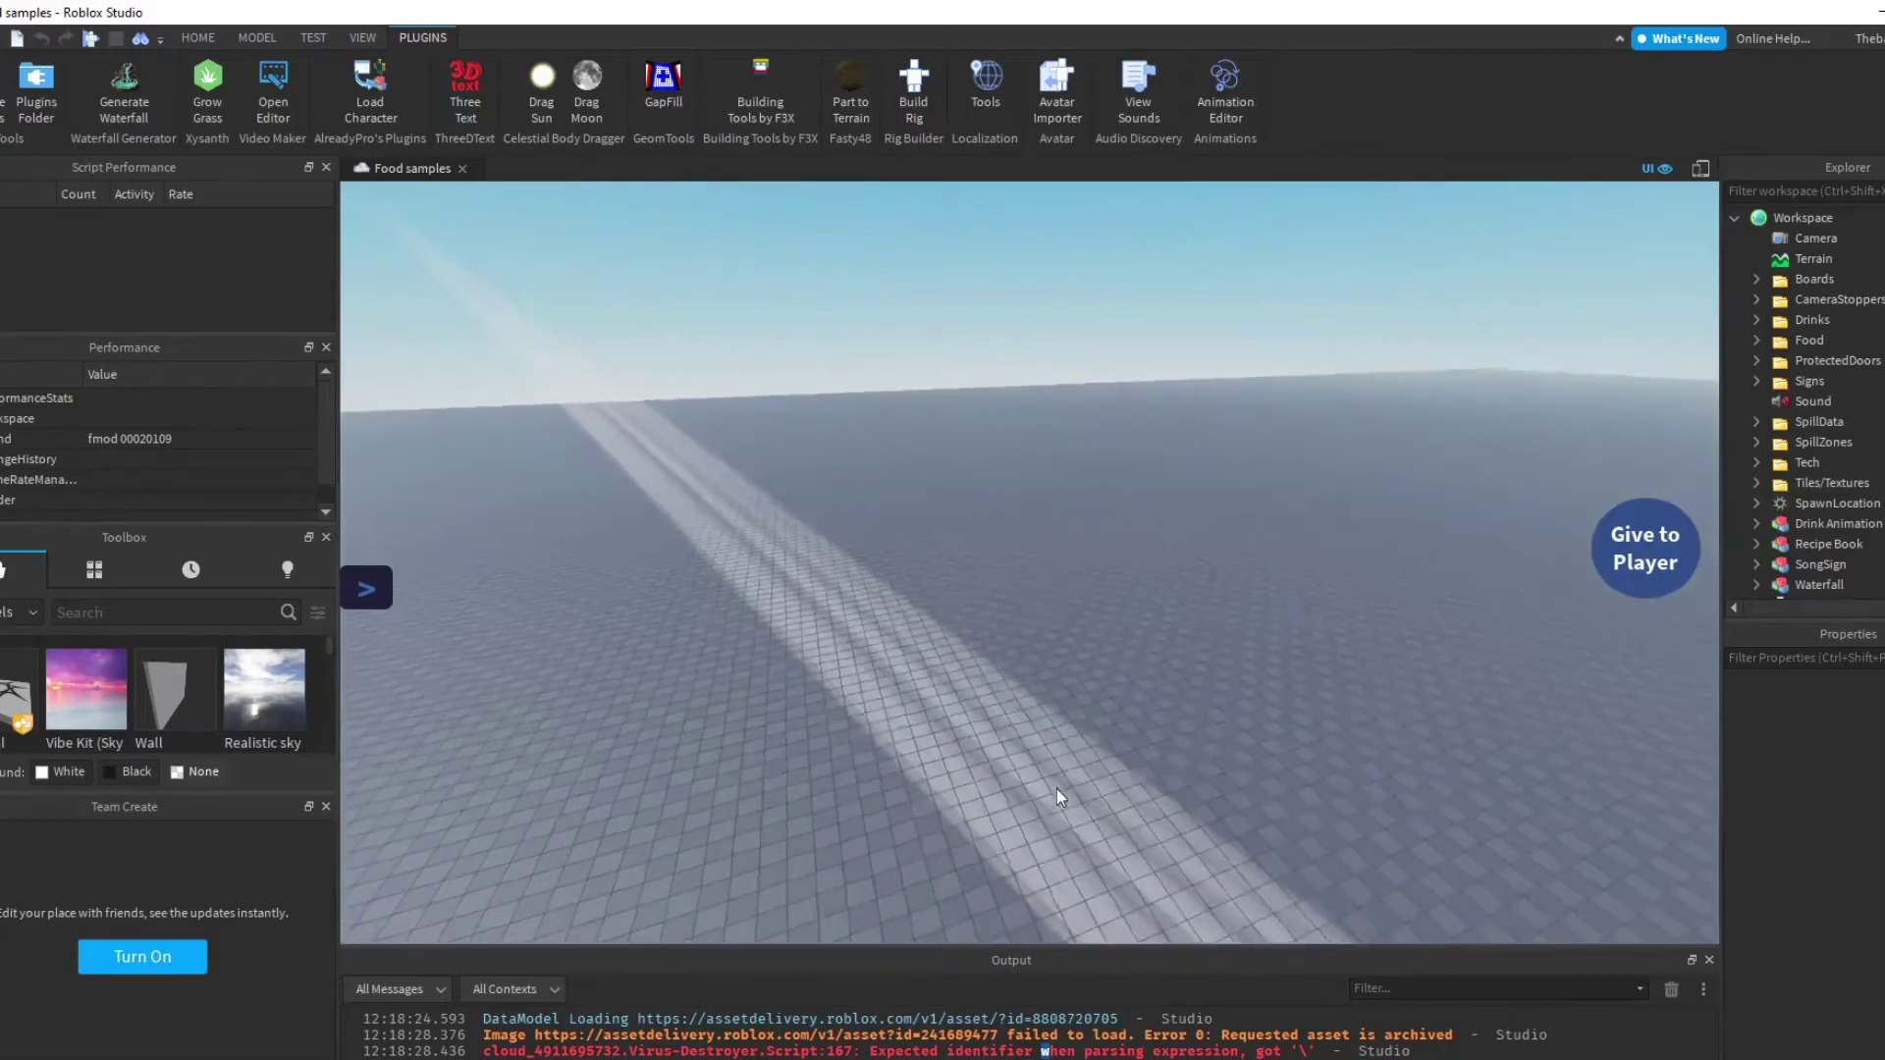
scroll(1051, 806, "up", 6)
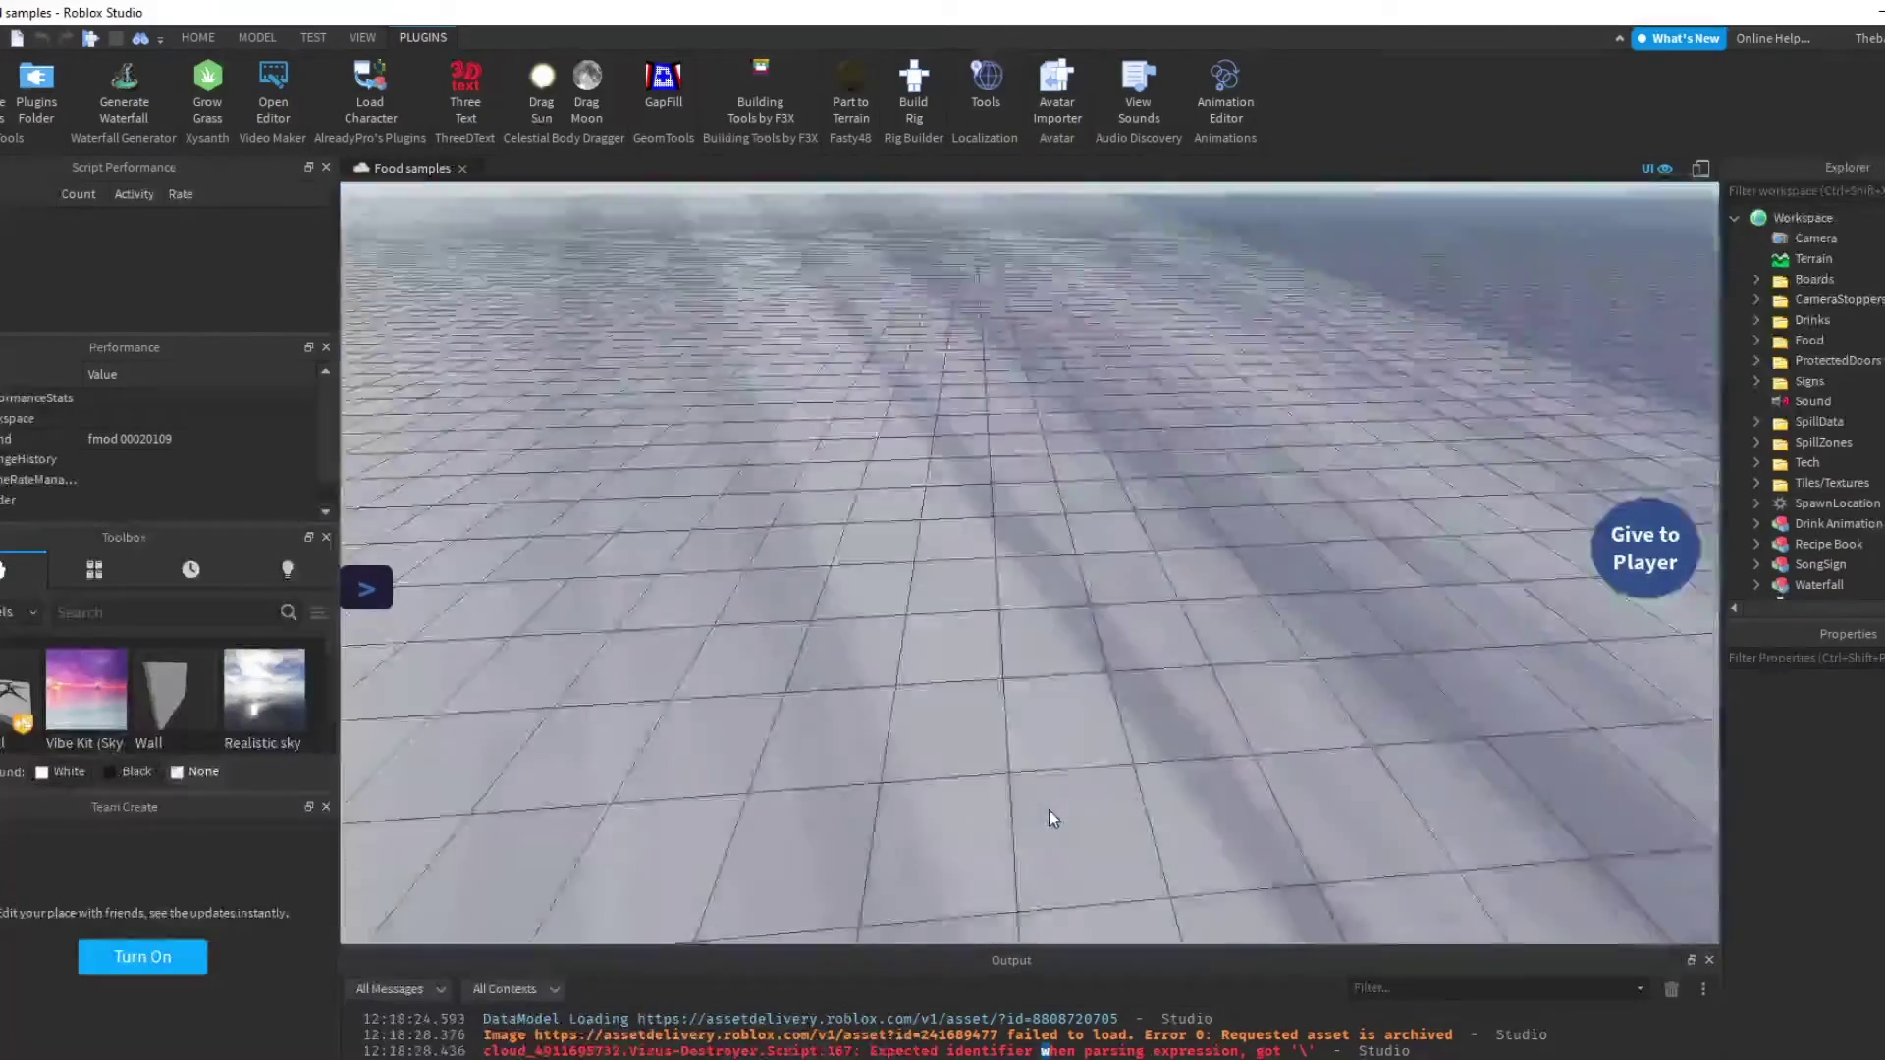
scroll(1049, 809, "down", 10)
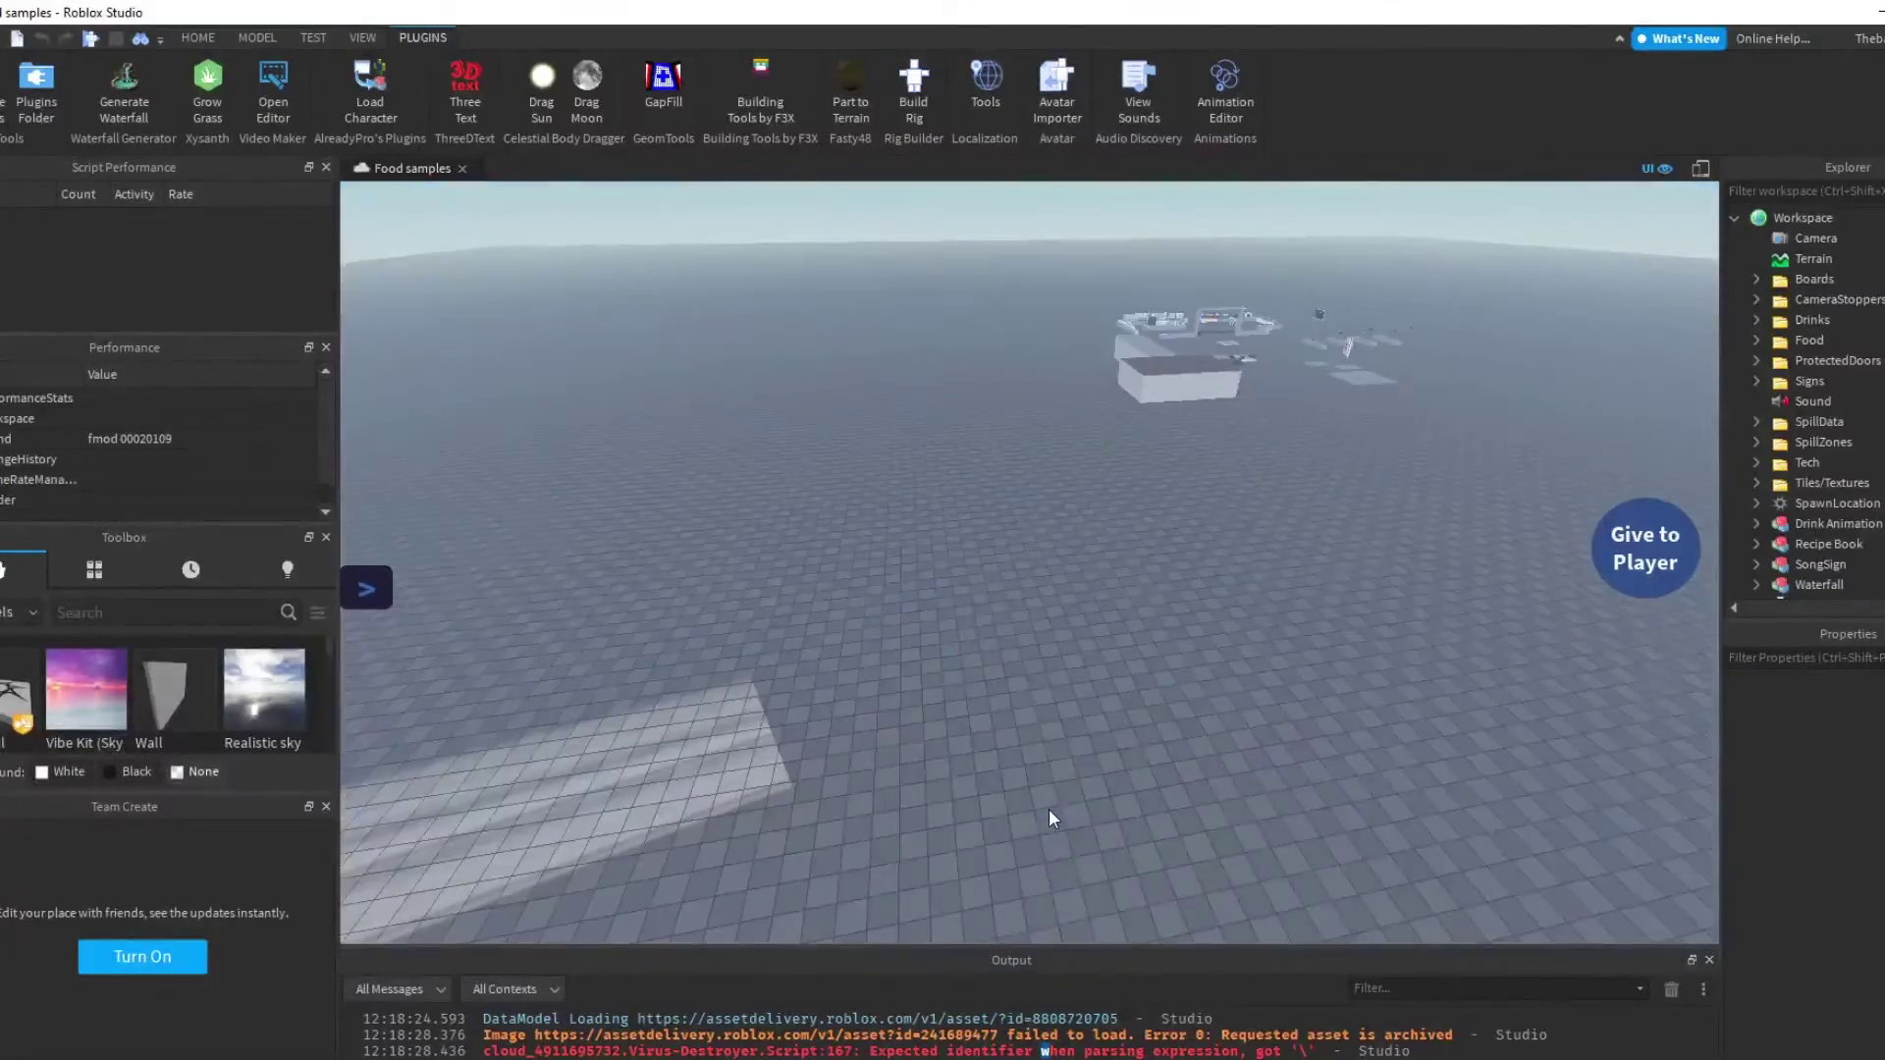
scroll(1049, 809, "up", 8)
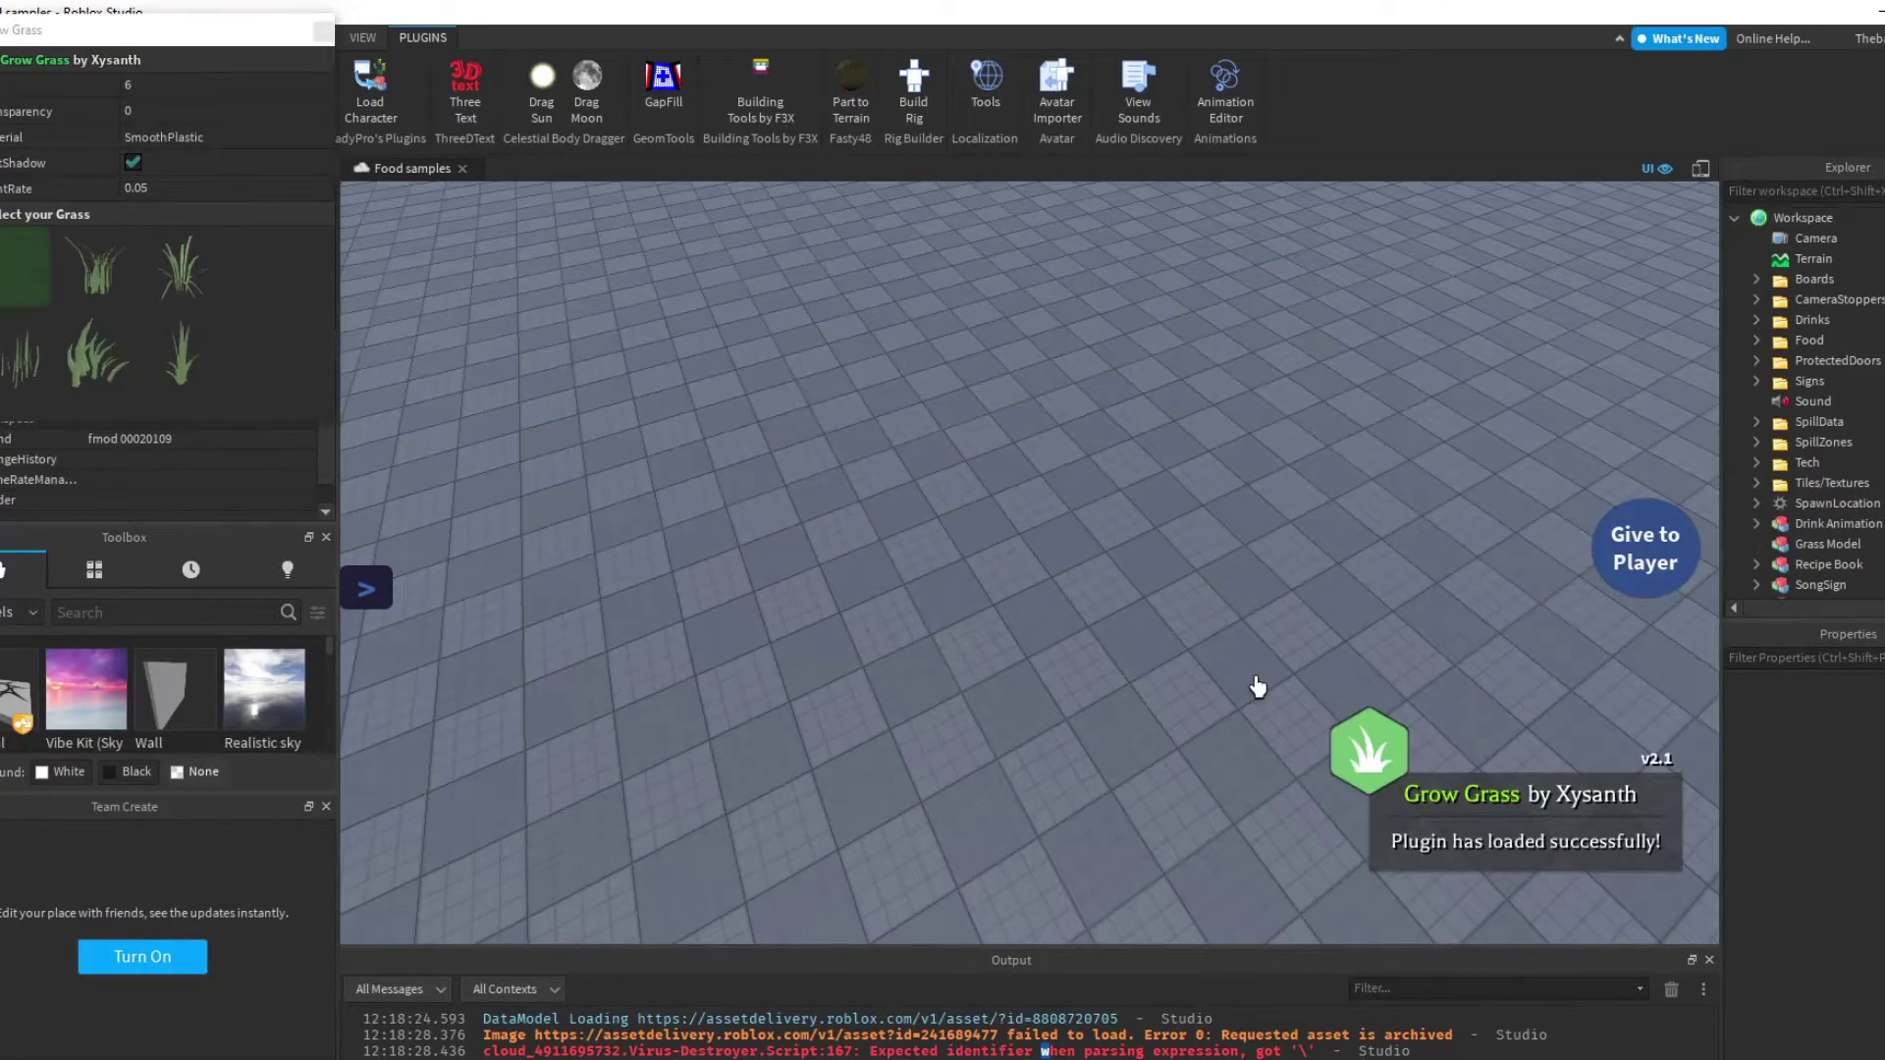
right_click_drag(1253, 664, 1259, 671)
scroll(879, 362, "down", 3)
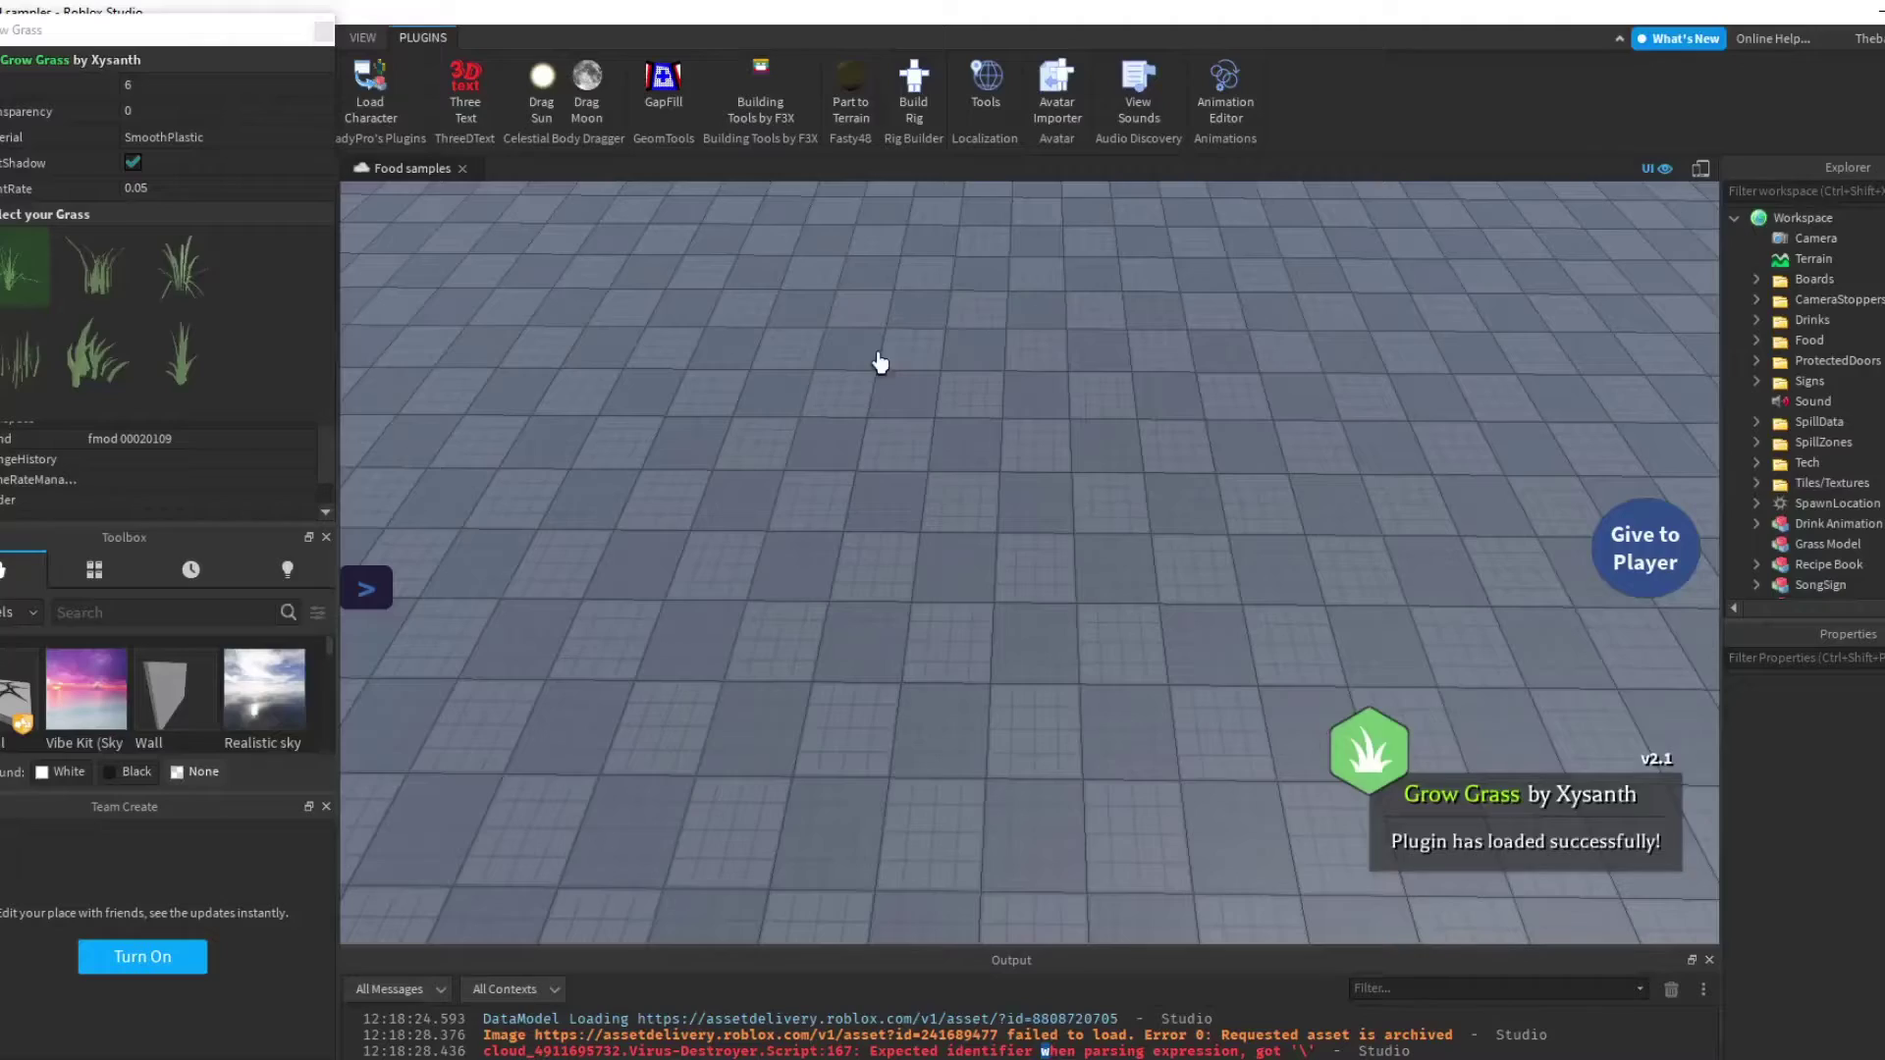
left_click(929, 435)
scroll(967, 454, "up", 4)
scroll(967, 453, "down", 8)
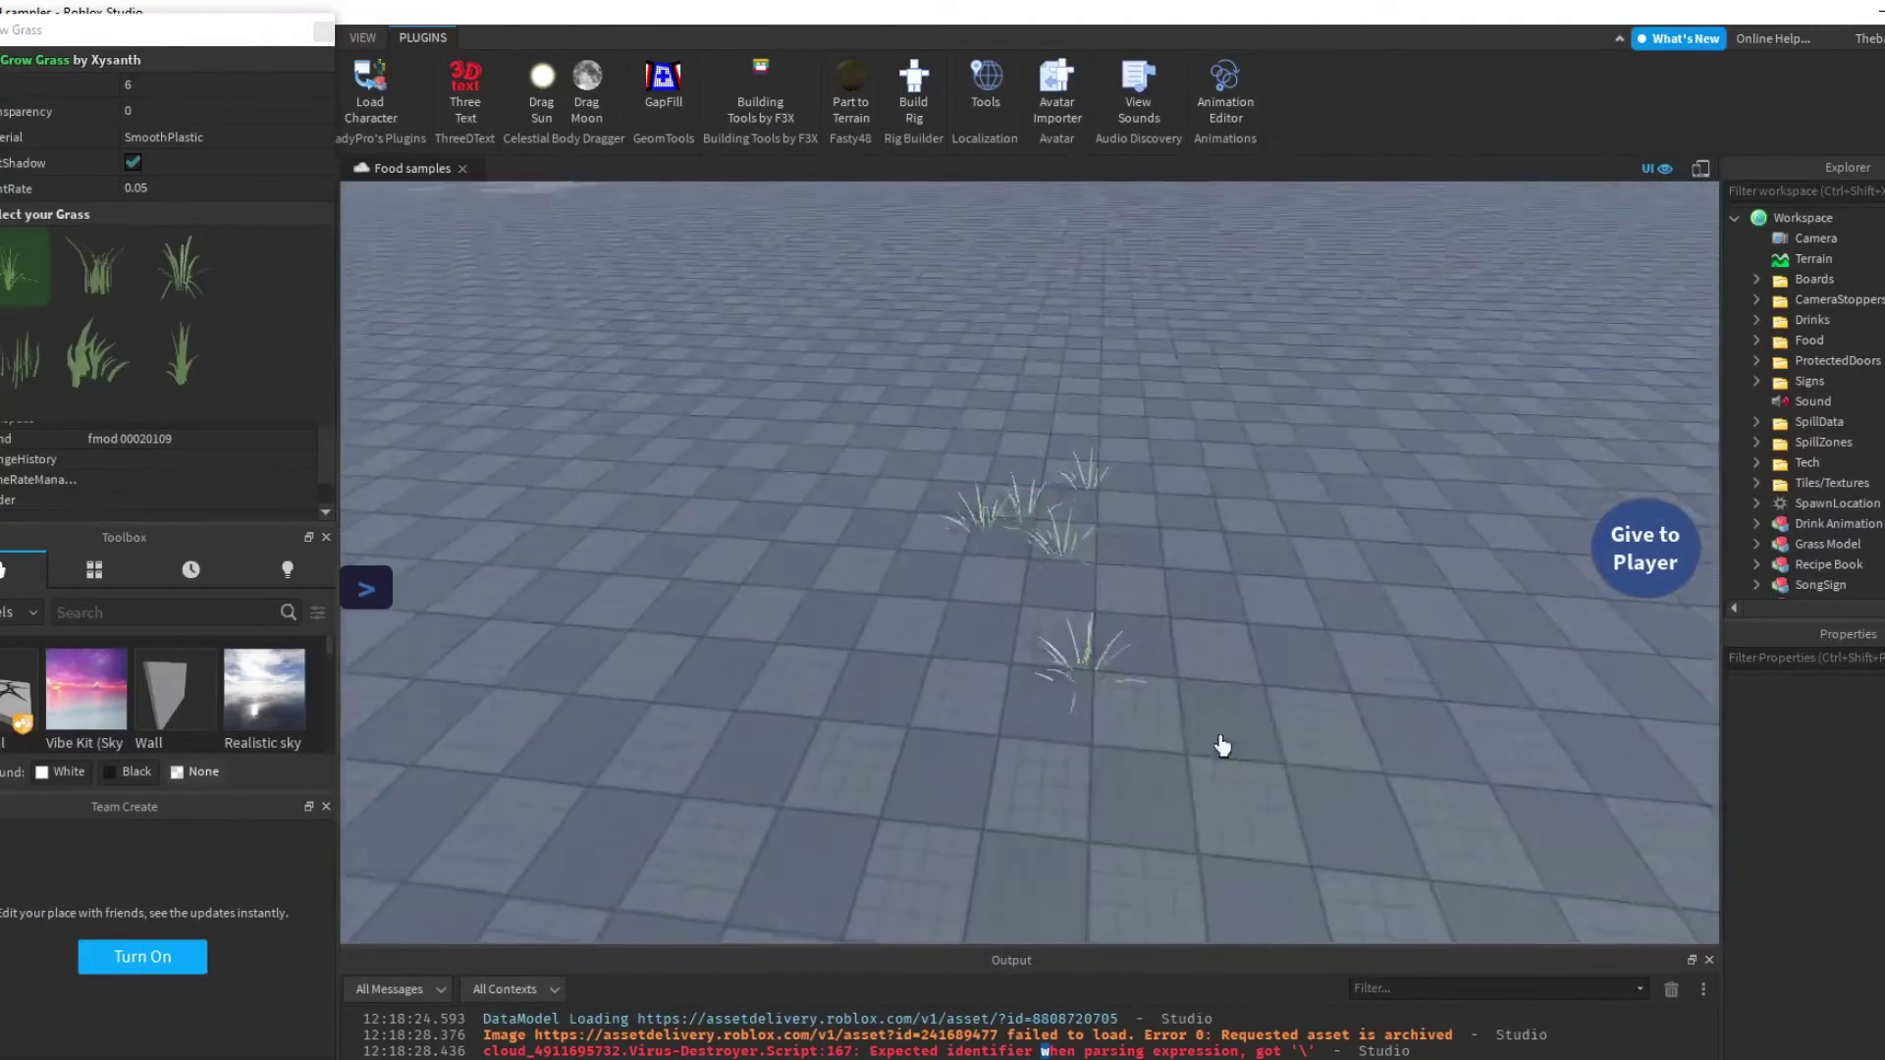
Step: Scatter more grass clumps over a wider area of the baseplate around the first ones
key("s")
mouse_move(1149, 434)
left_mouse_down()
mouse_move(1178, 765)
mouse_move(1217, 426)
mouse_move(1225, 957)
mouse_move(933, 60)
left_mouse_up()
key("d")
key("w")
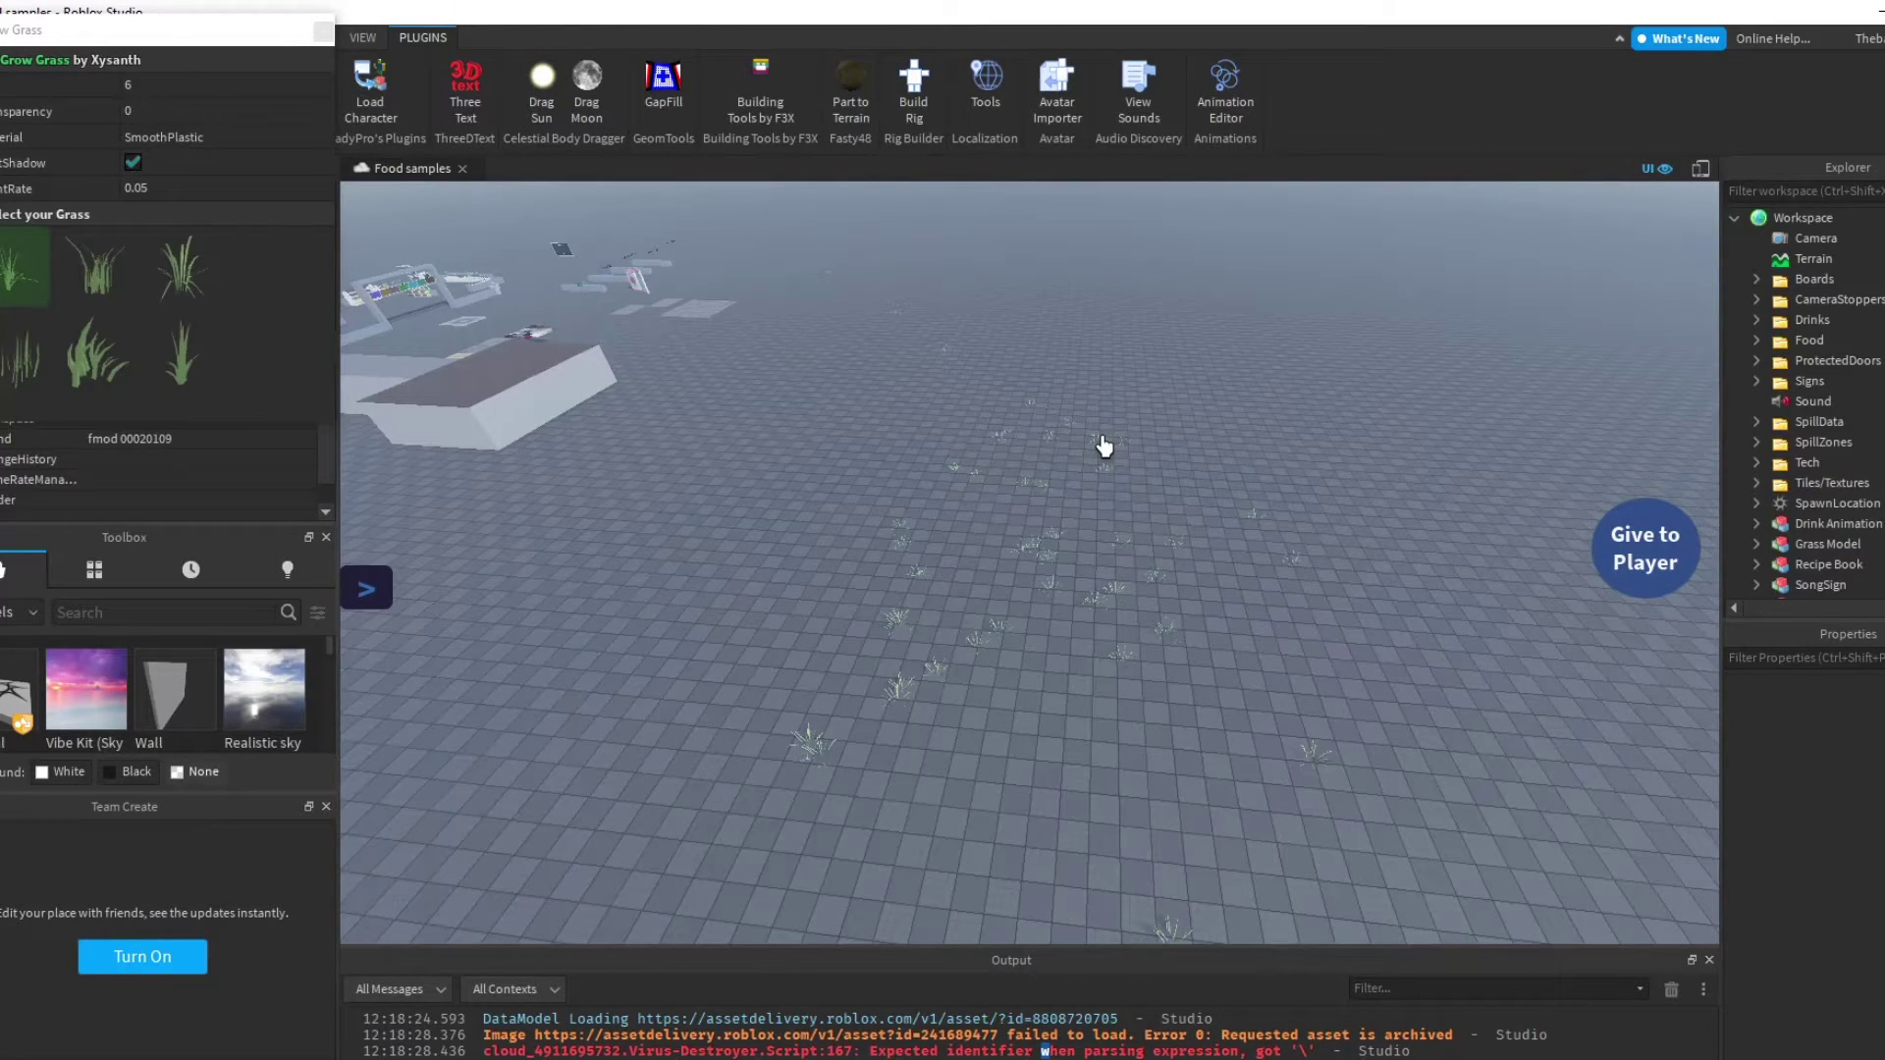
Step: Grow a dense tuft of grass among the scattered clumps and close the Grow Grass plugin
scroll(1103, 446, "up", 10)
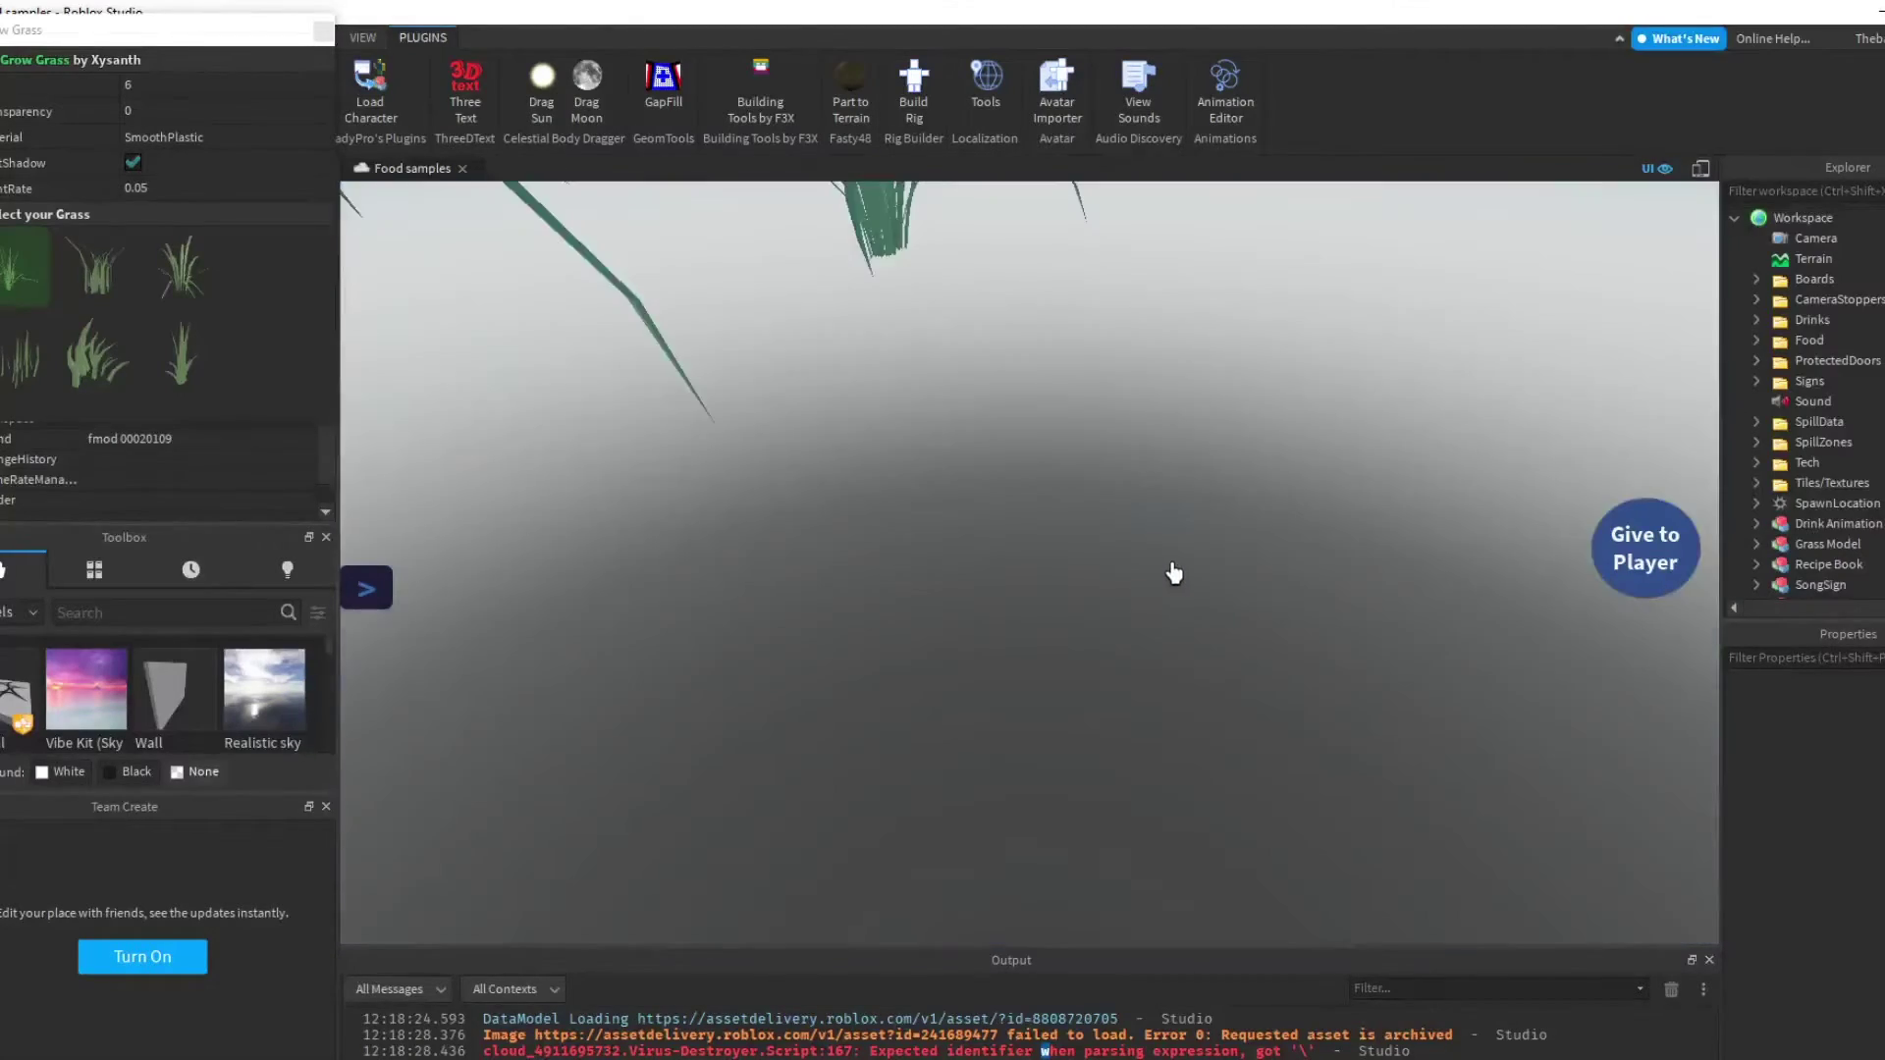
scroll(1188, 572, "down", 8)
scroll(1233, 568, "up", 3)
left_click(1199, 571)
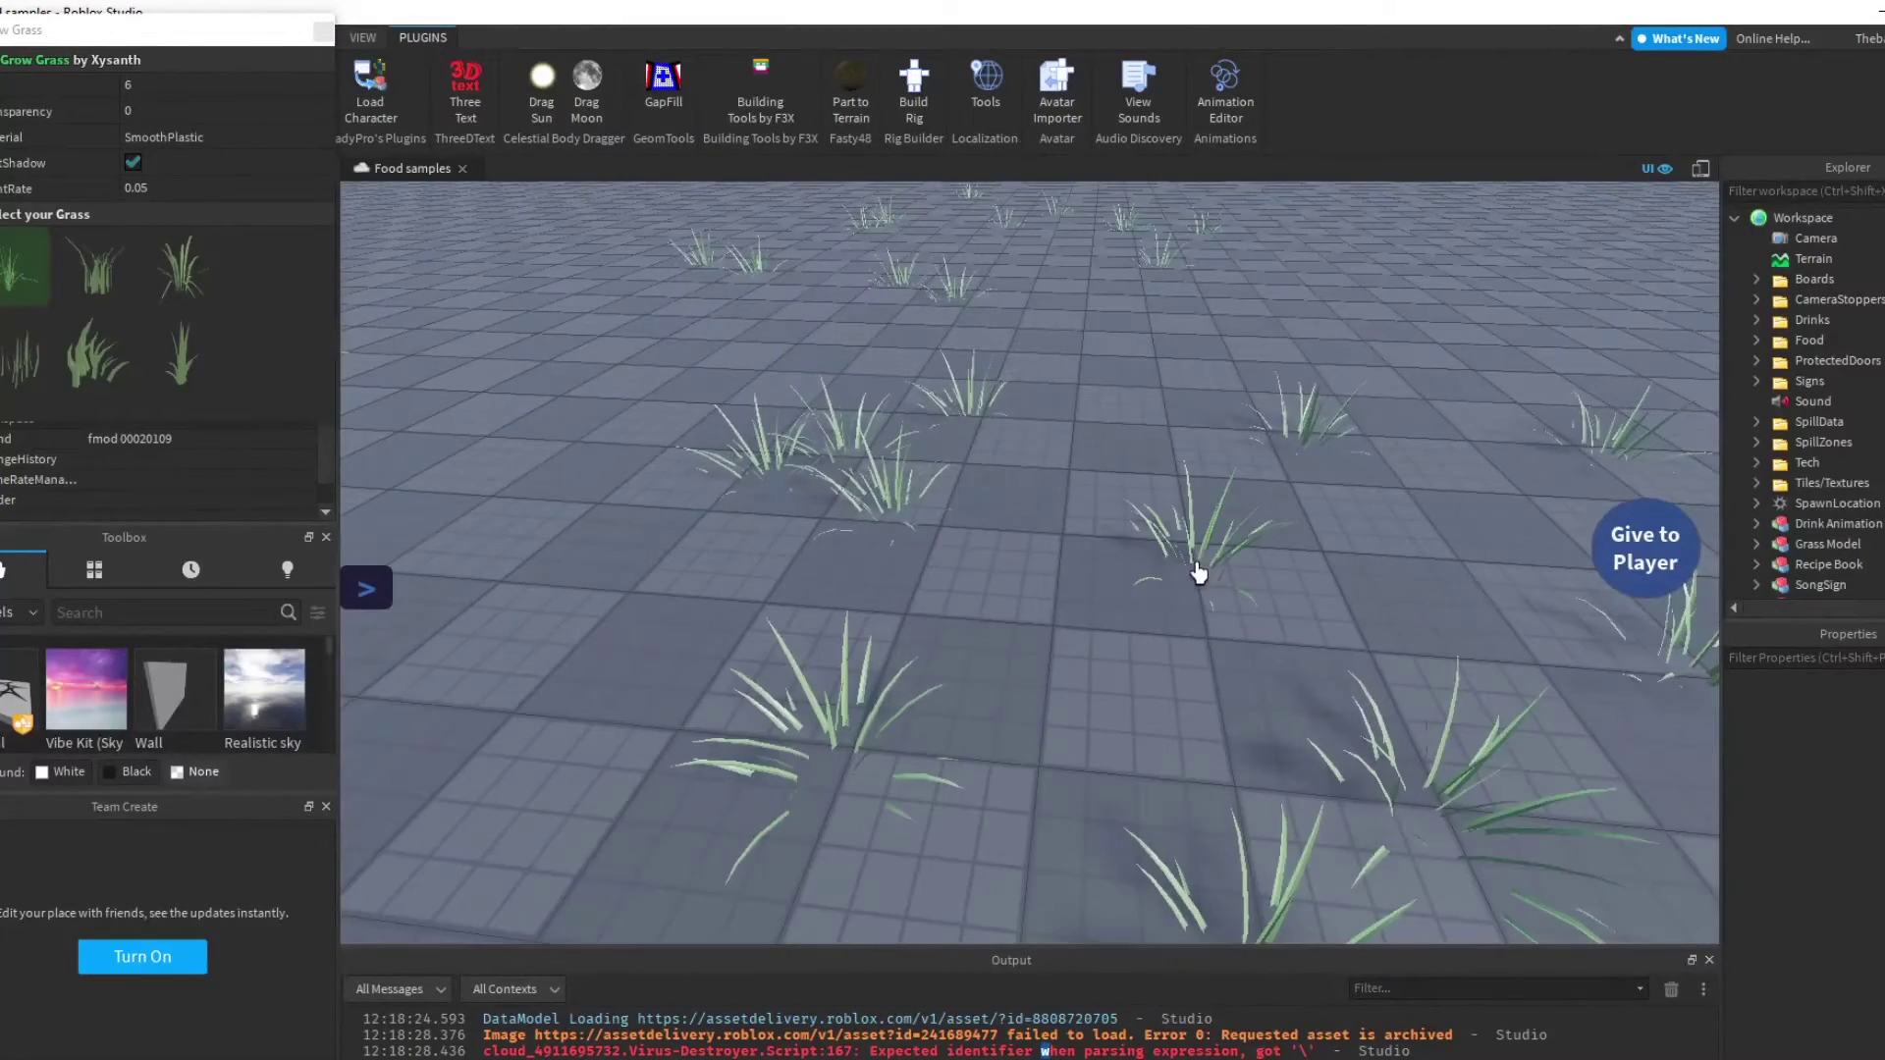
mouse_move(1120, 438)
left_mouse_down()
mouse_move(1152, 361)
mouse_move(1146, 383)
left_mouse_up()
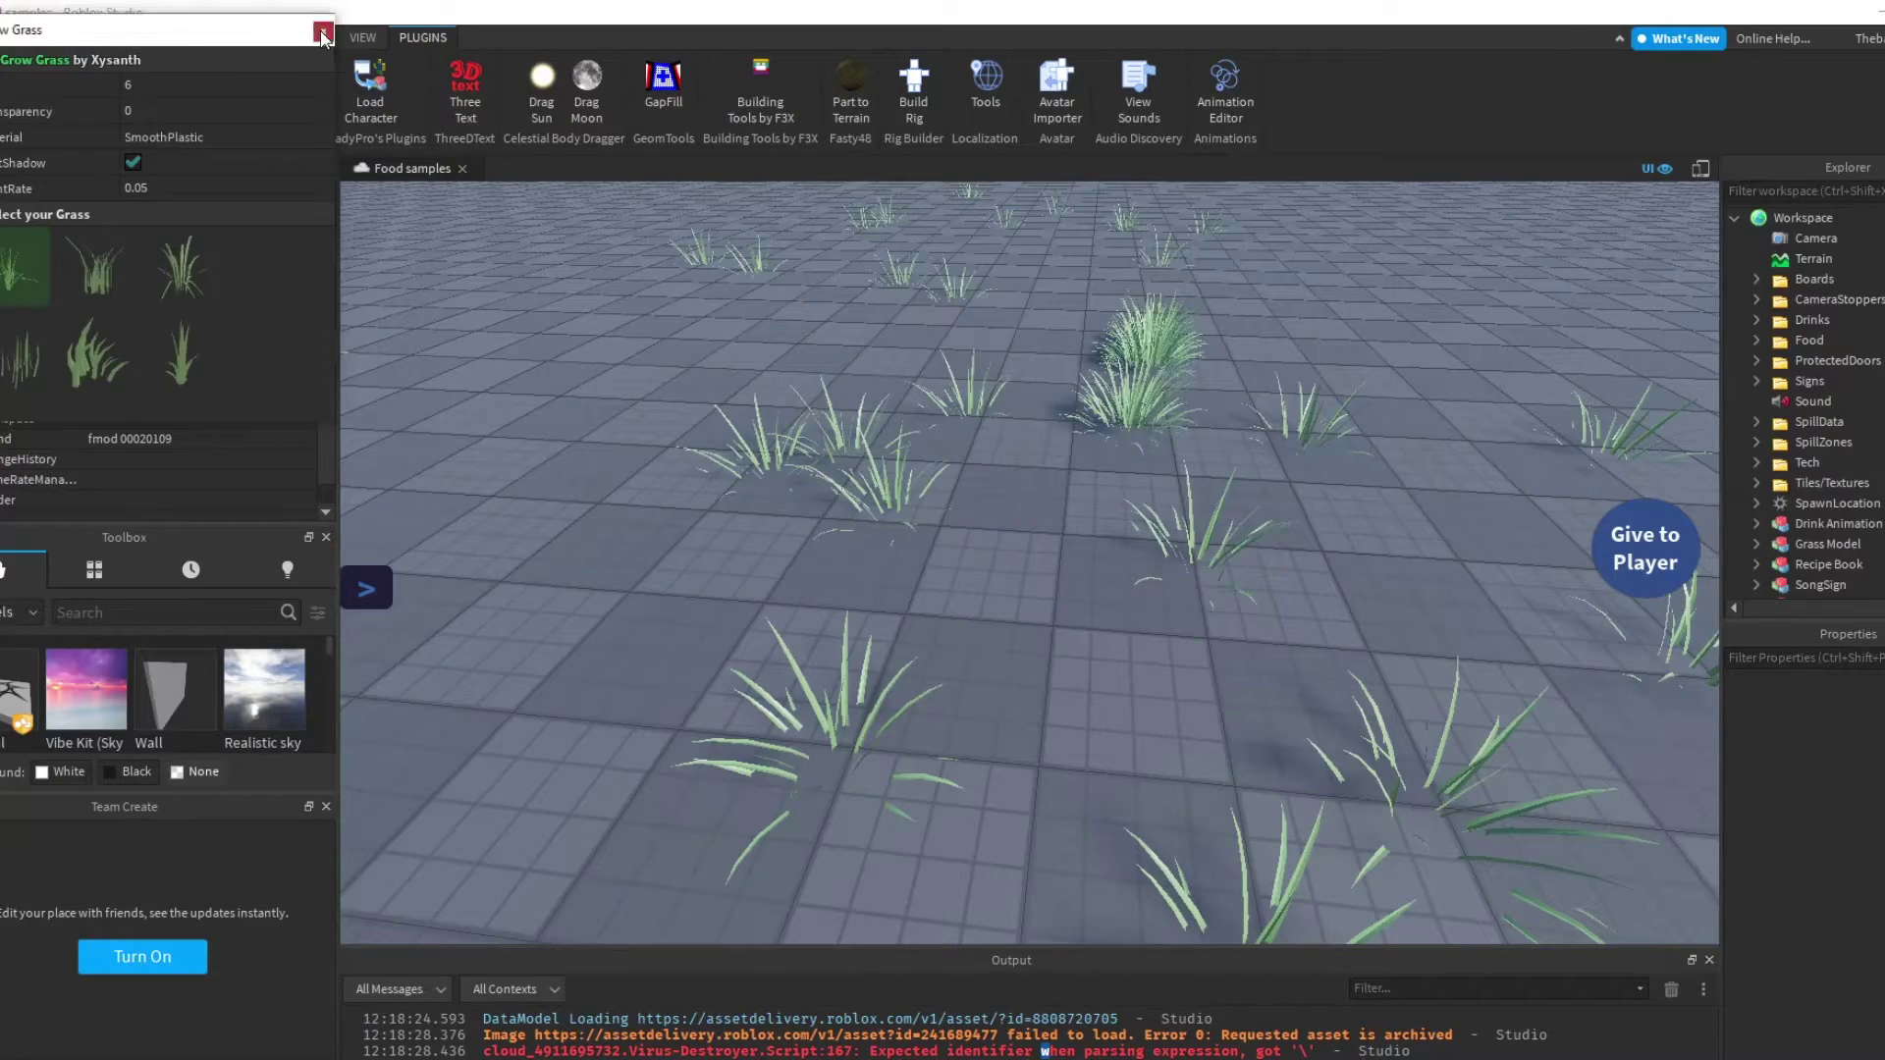
left_click(323, 32)
scroll(734, 373, "up", 5)
scroll(739, 367, "down", 8)
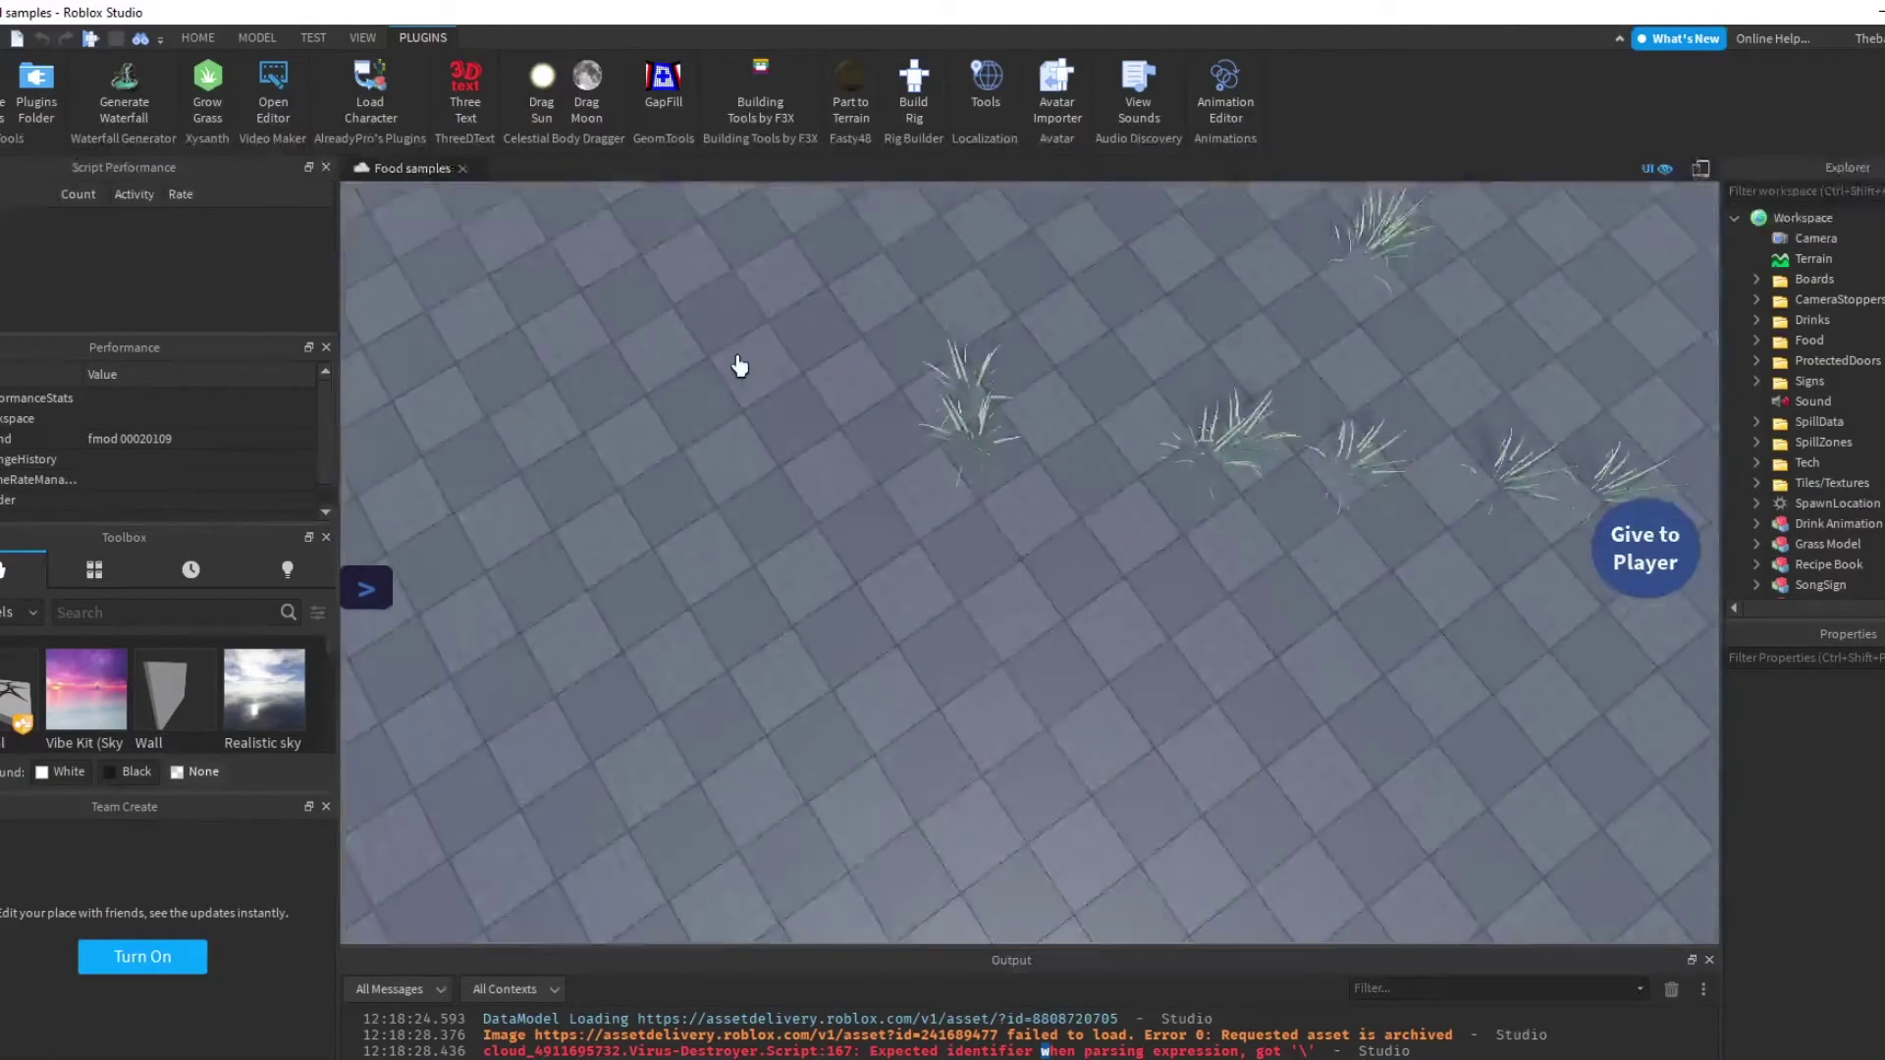
Step: Try to open the Video Maker editor and dismiss its request to manage scripts
left_click(283, 108)
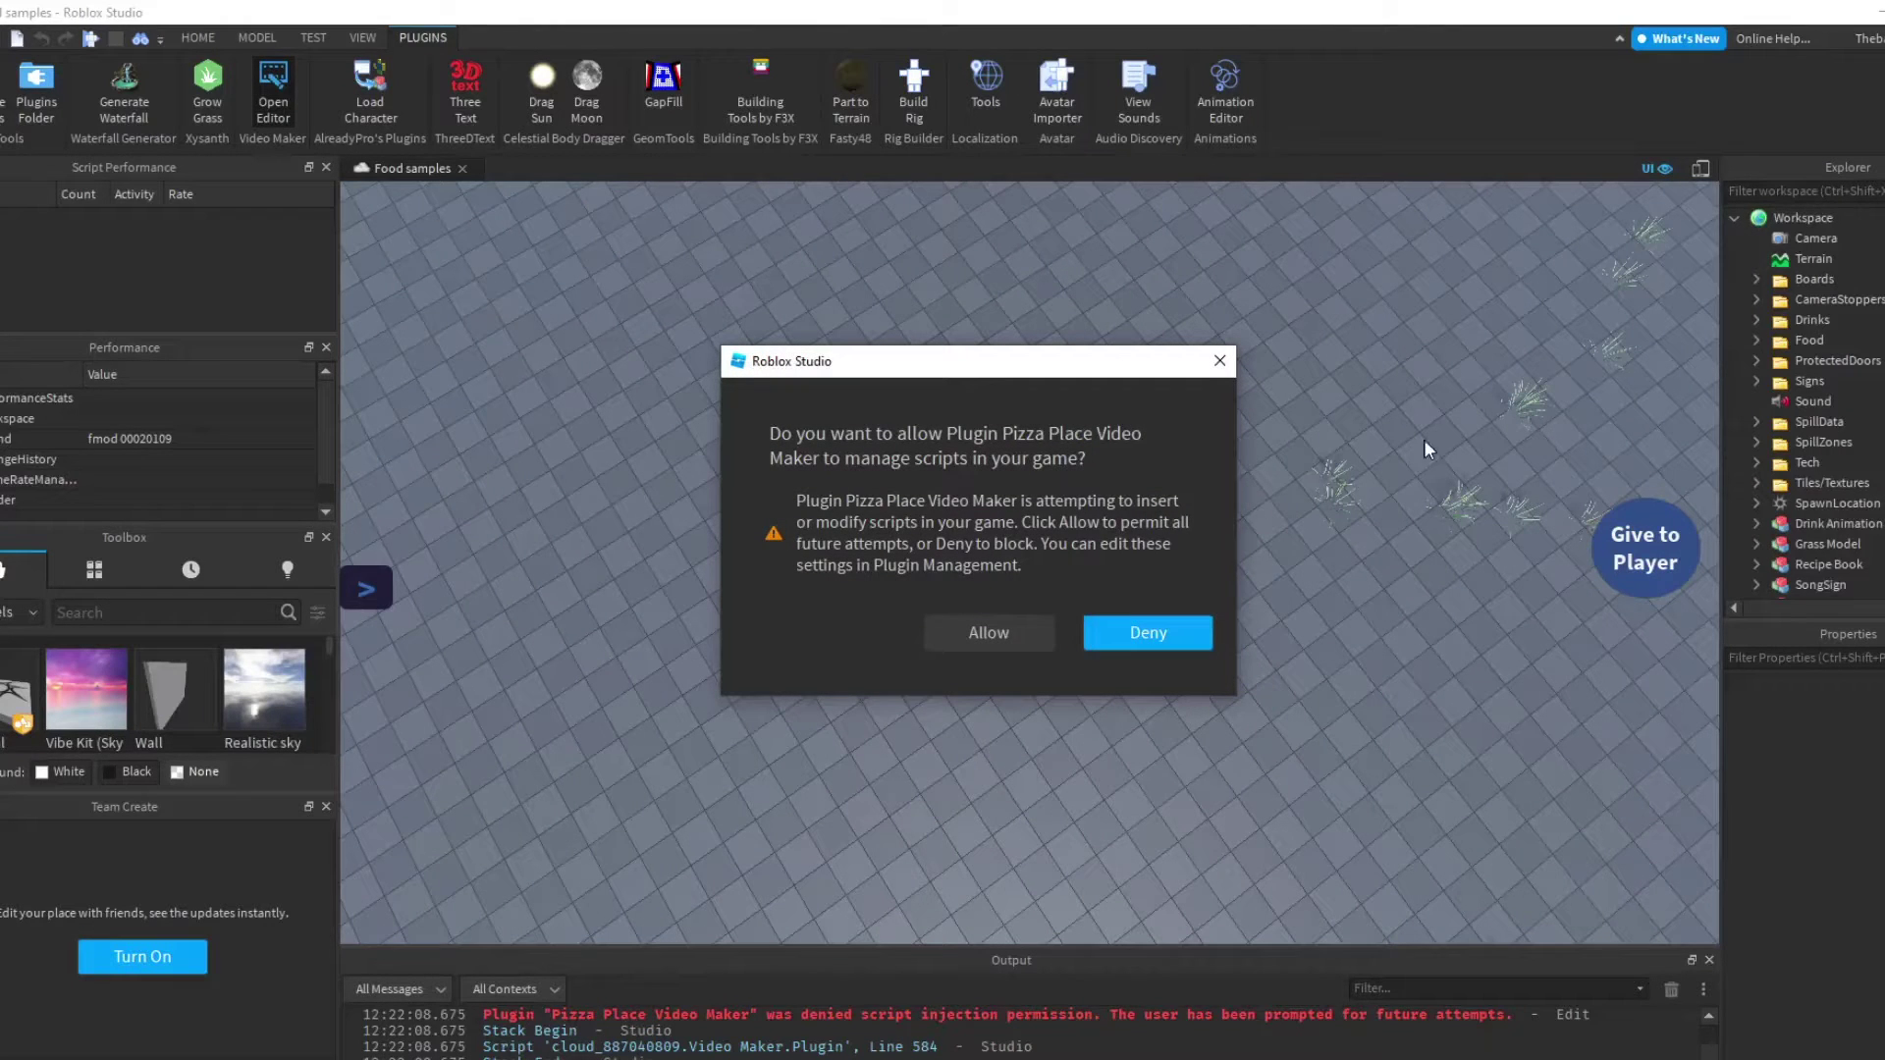
left_click(1220, 360)
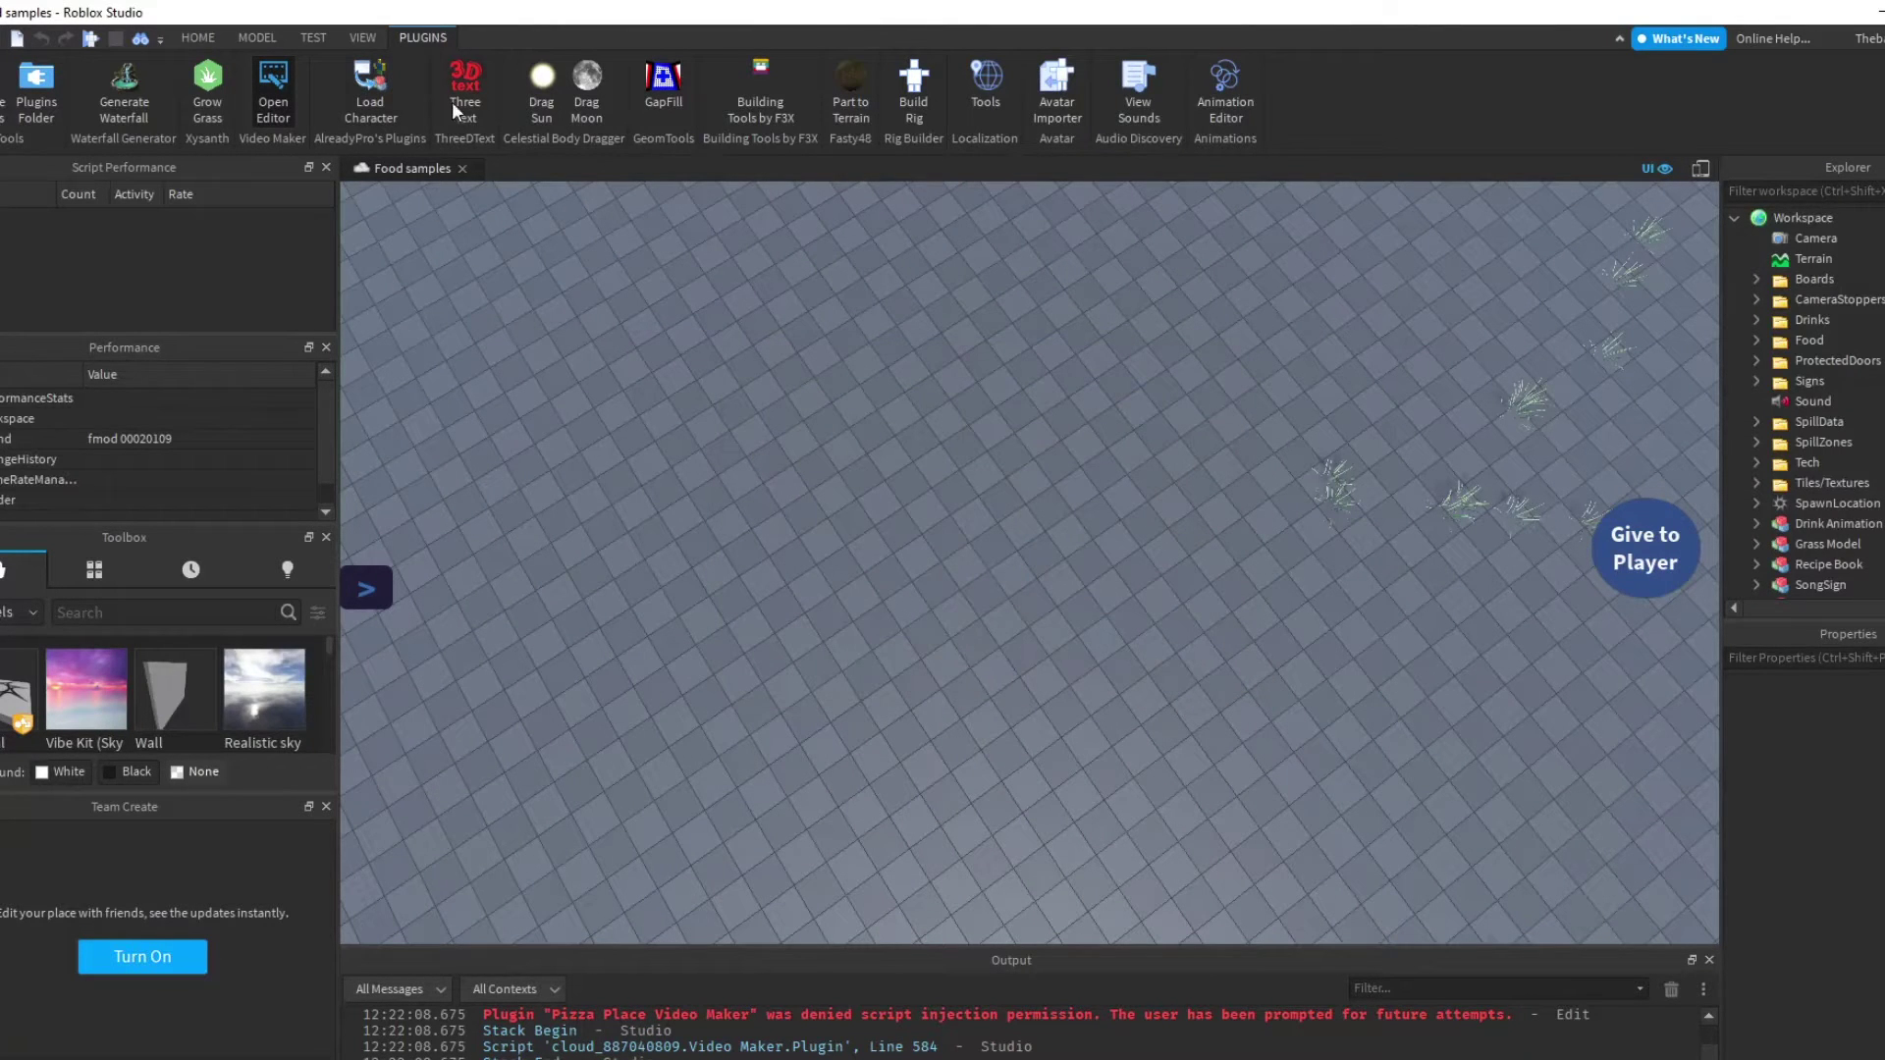
scroll(848, 299, "up", 2)
Step: Enter the creator's username in the Load Character plugin and spawn that avatar as an R6 rig on the wooden platform
left_click(352, 82)
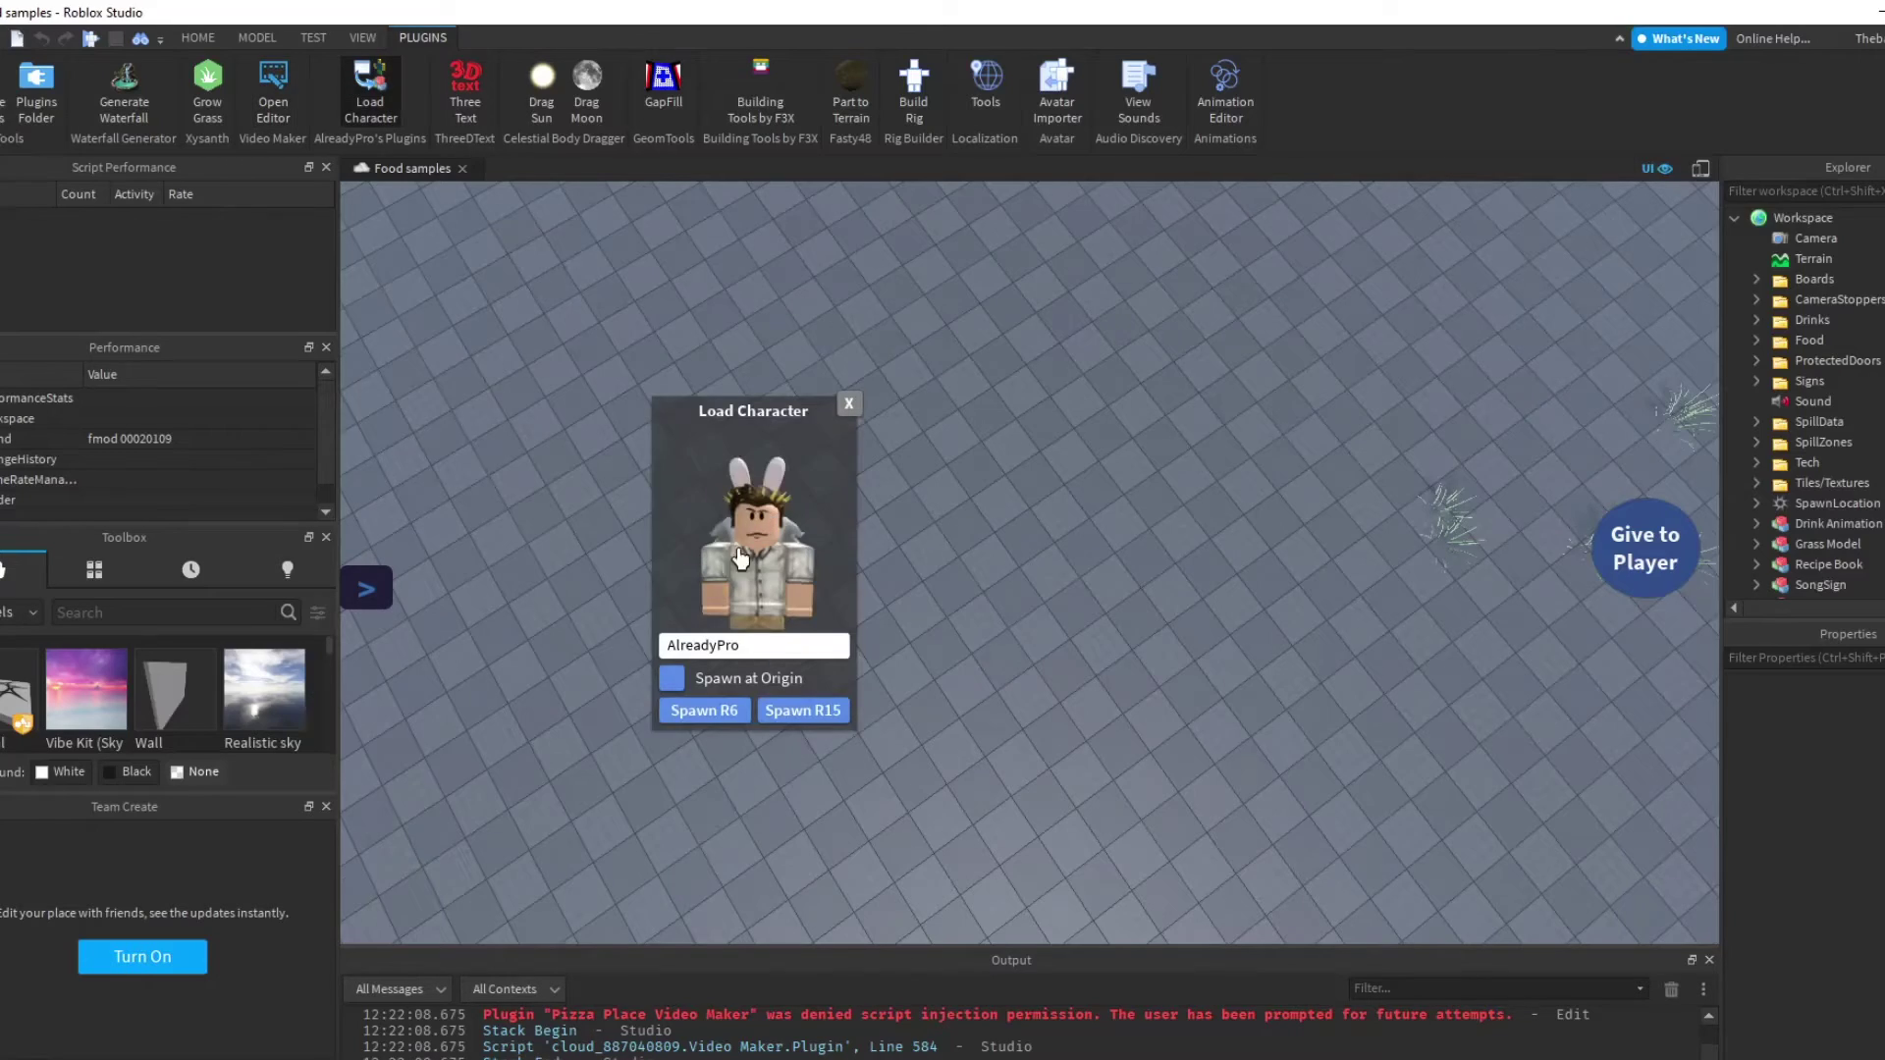
right_click_drag(1096, 642, 1106, 654)
key("w")
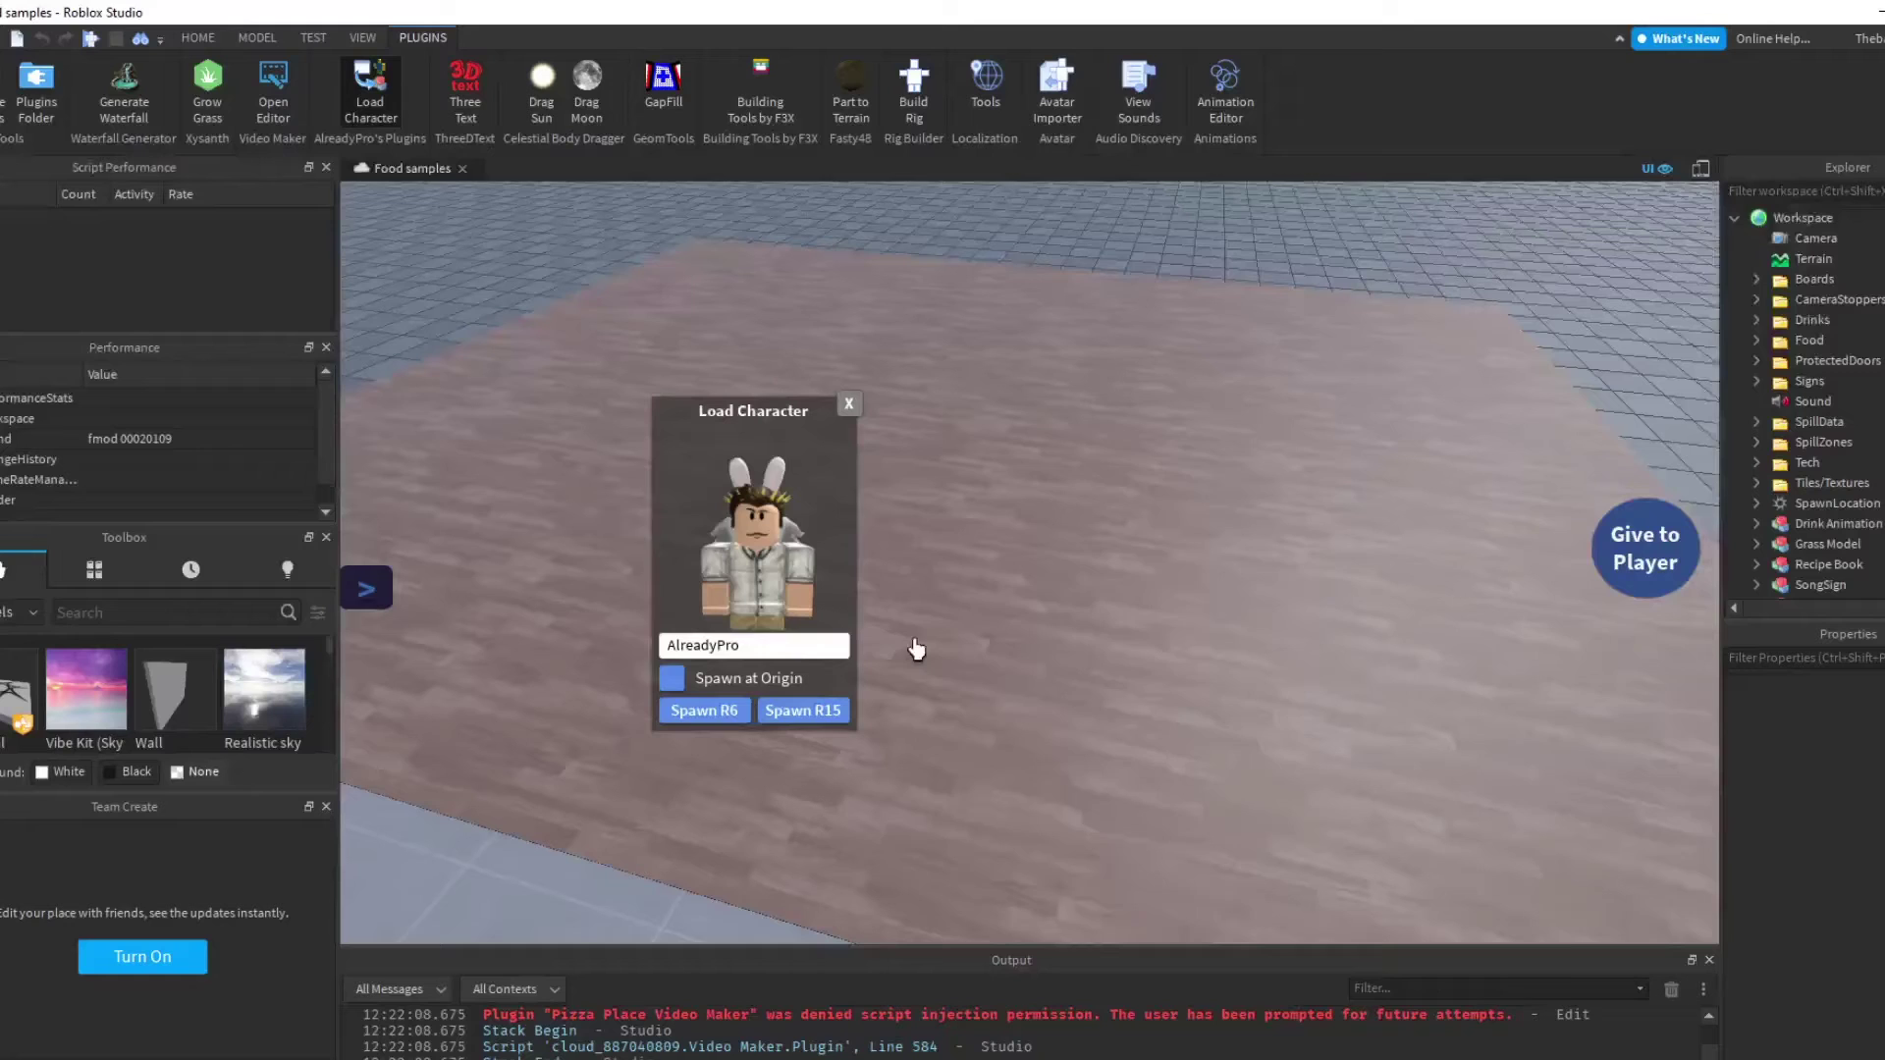
left_click_drag(754, 645, 684, 645)
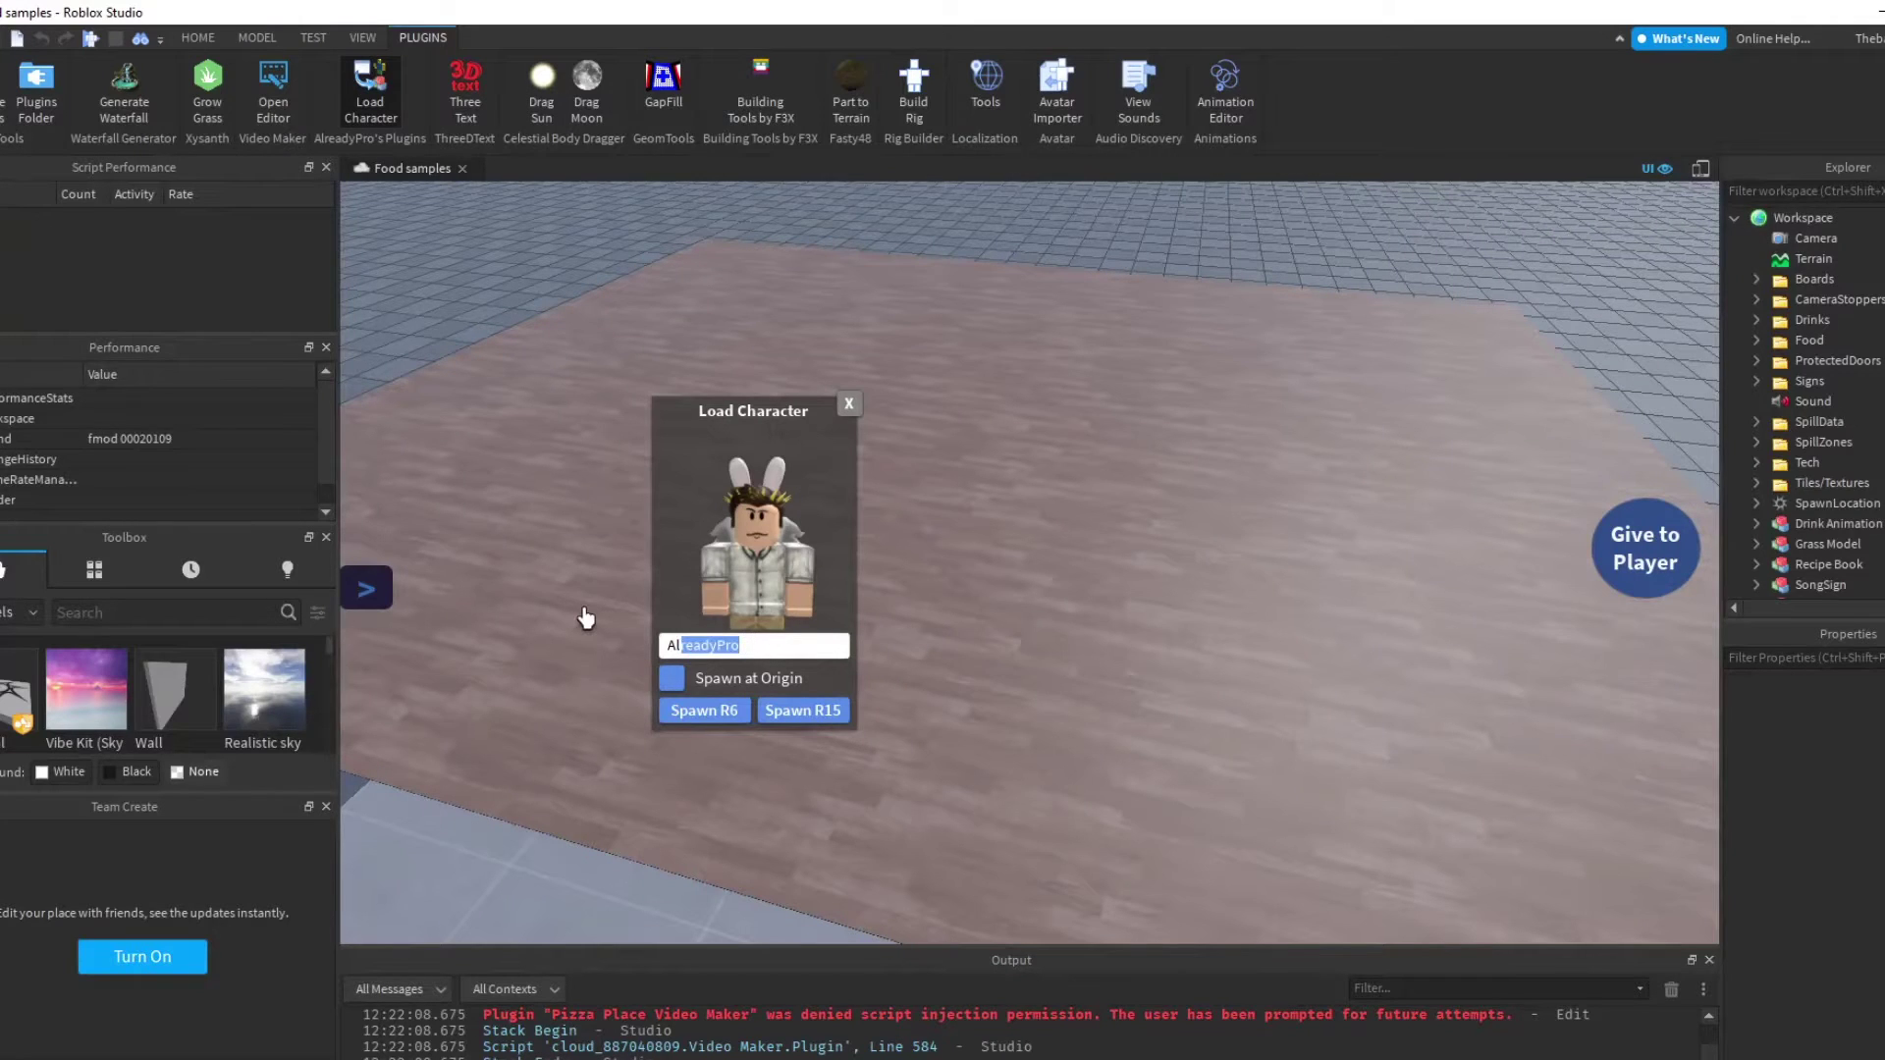
type("TheDe")
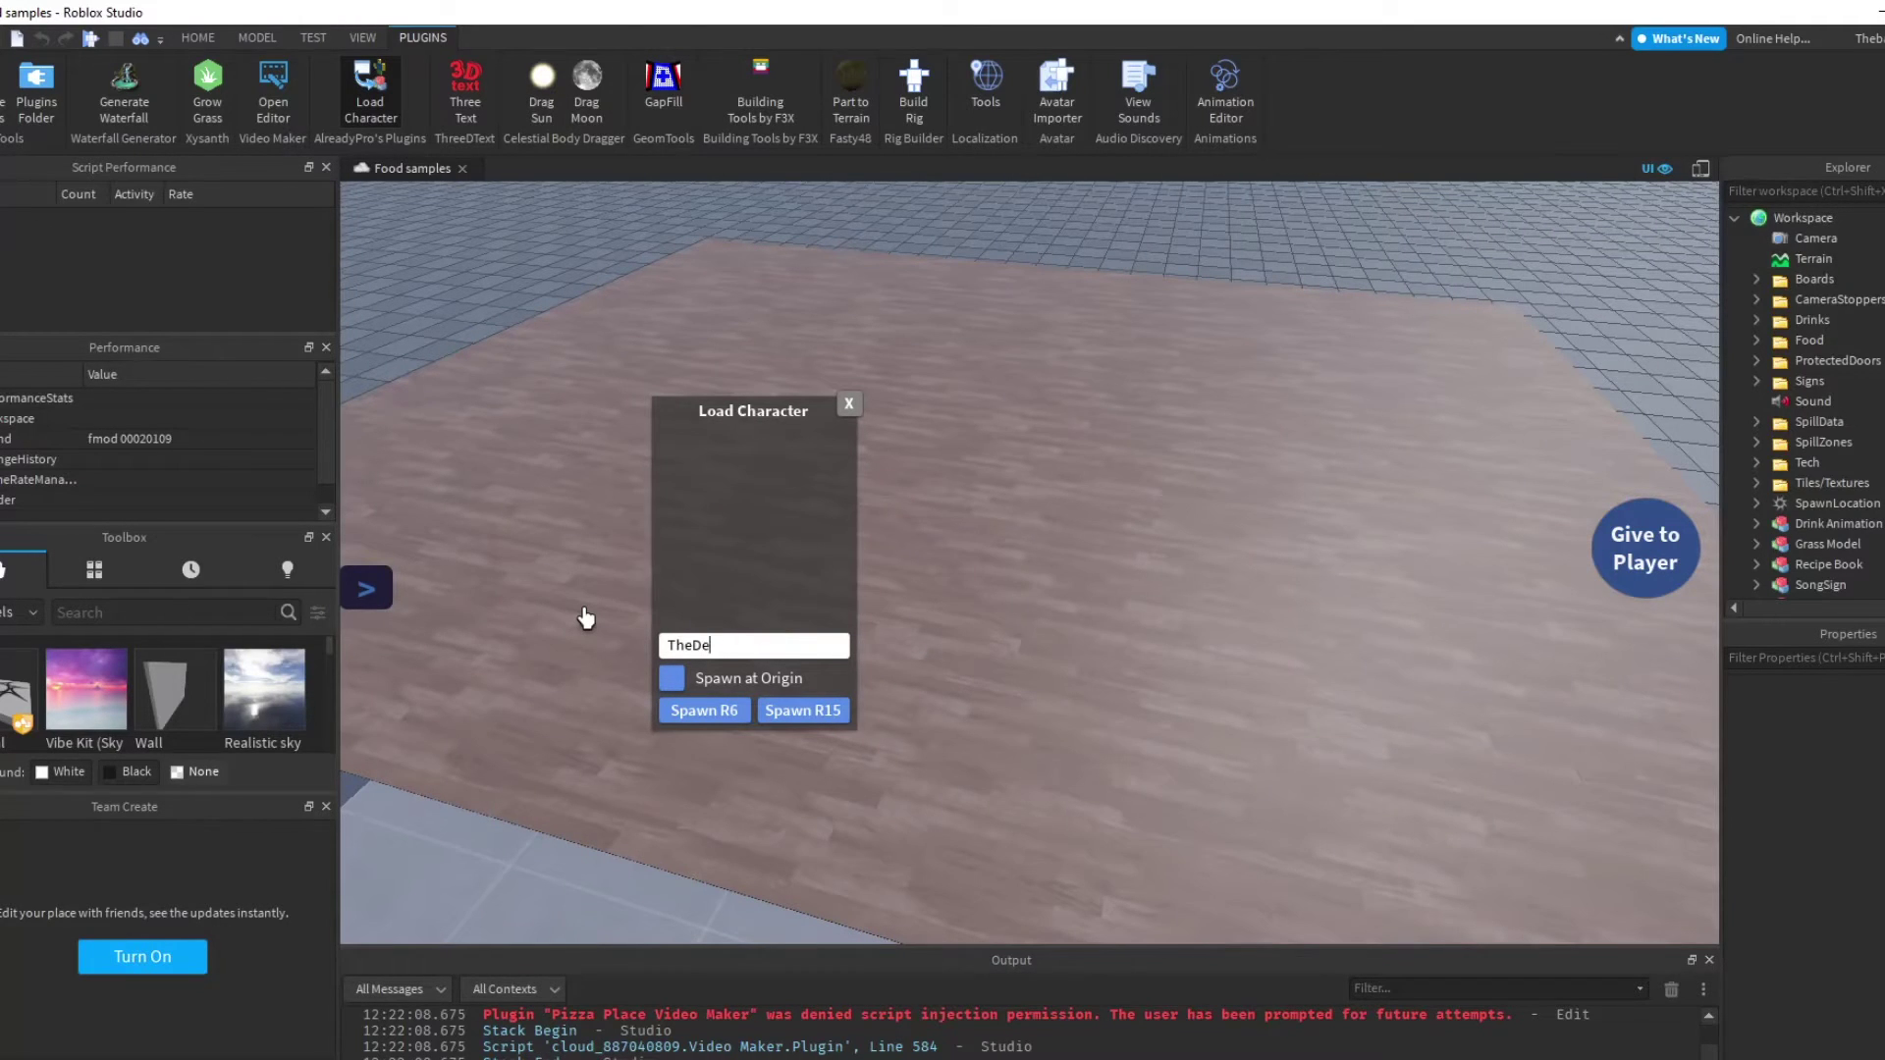
type("vDoge")
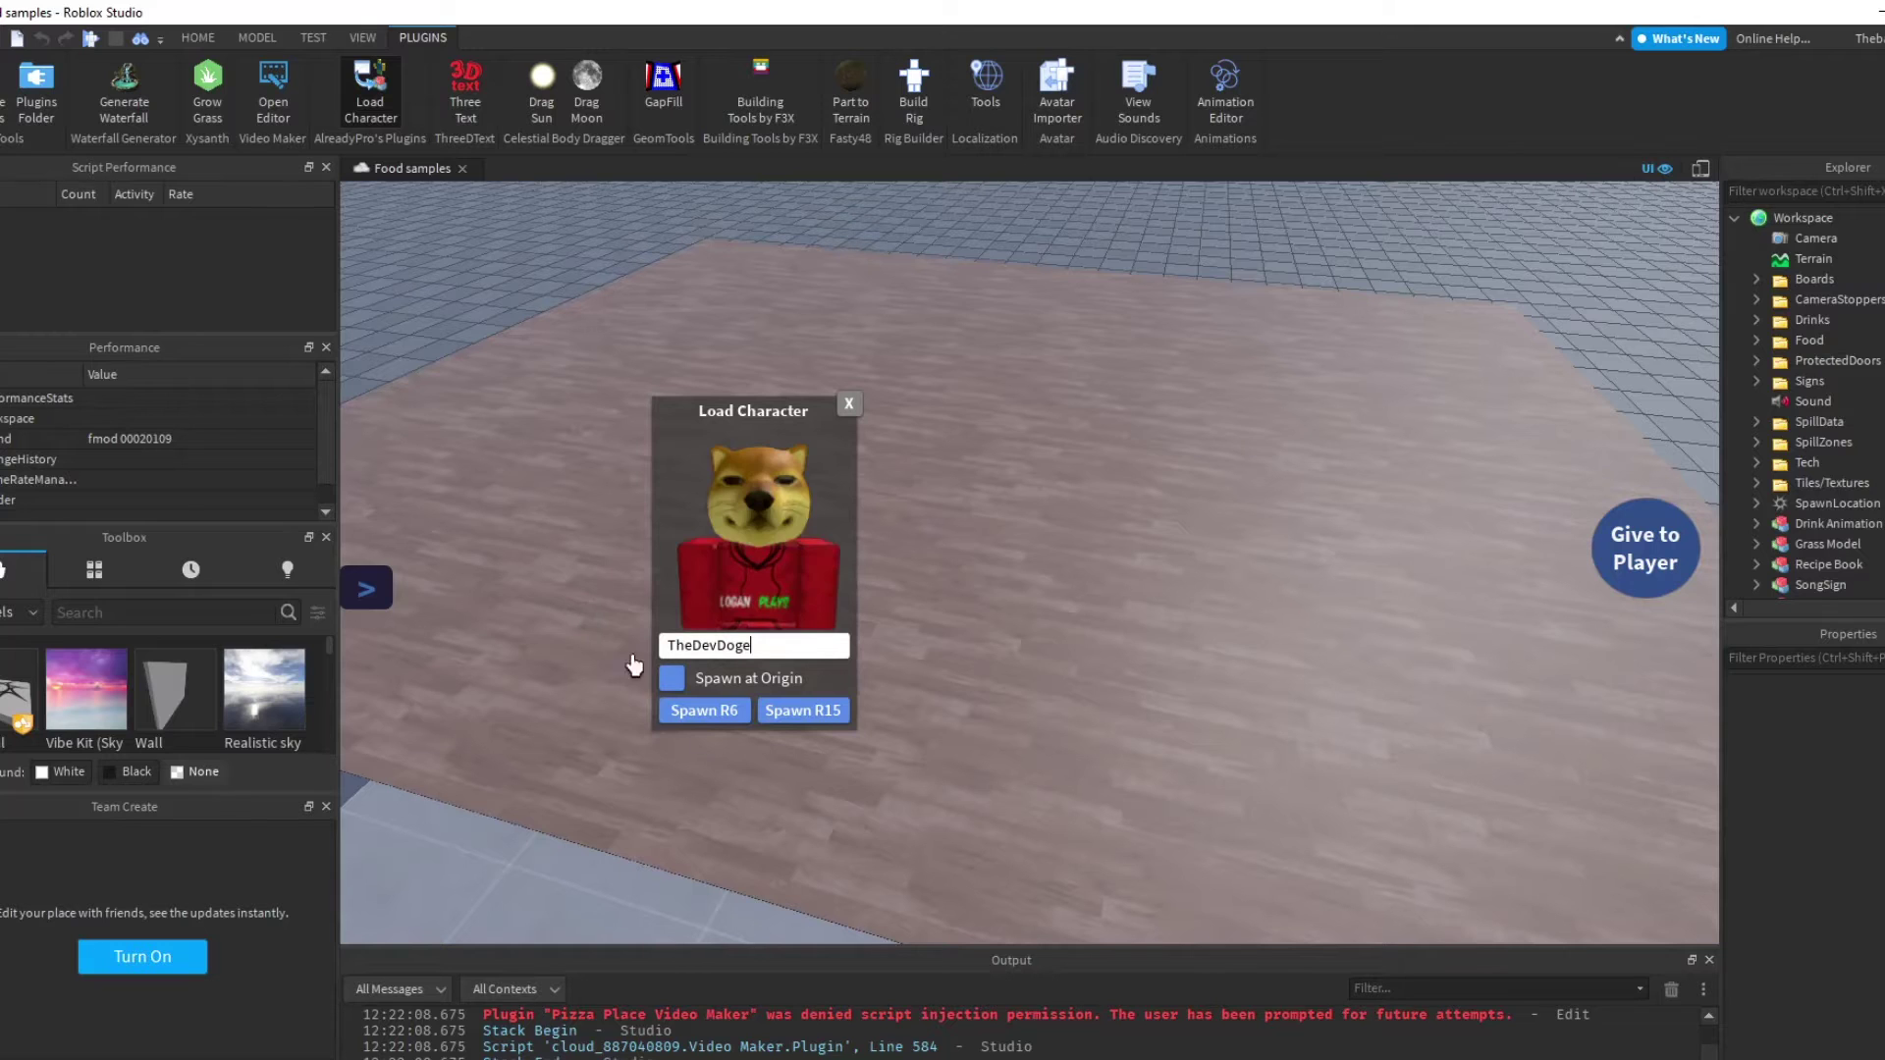
left_click(721, 713)
Step: Raise the spawned character with the Move tool so its legs stand above the wooden platform
right_click_drag(1165, 632, 1165, 579)
left_click(198, 37)
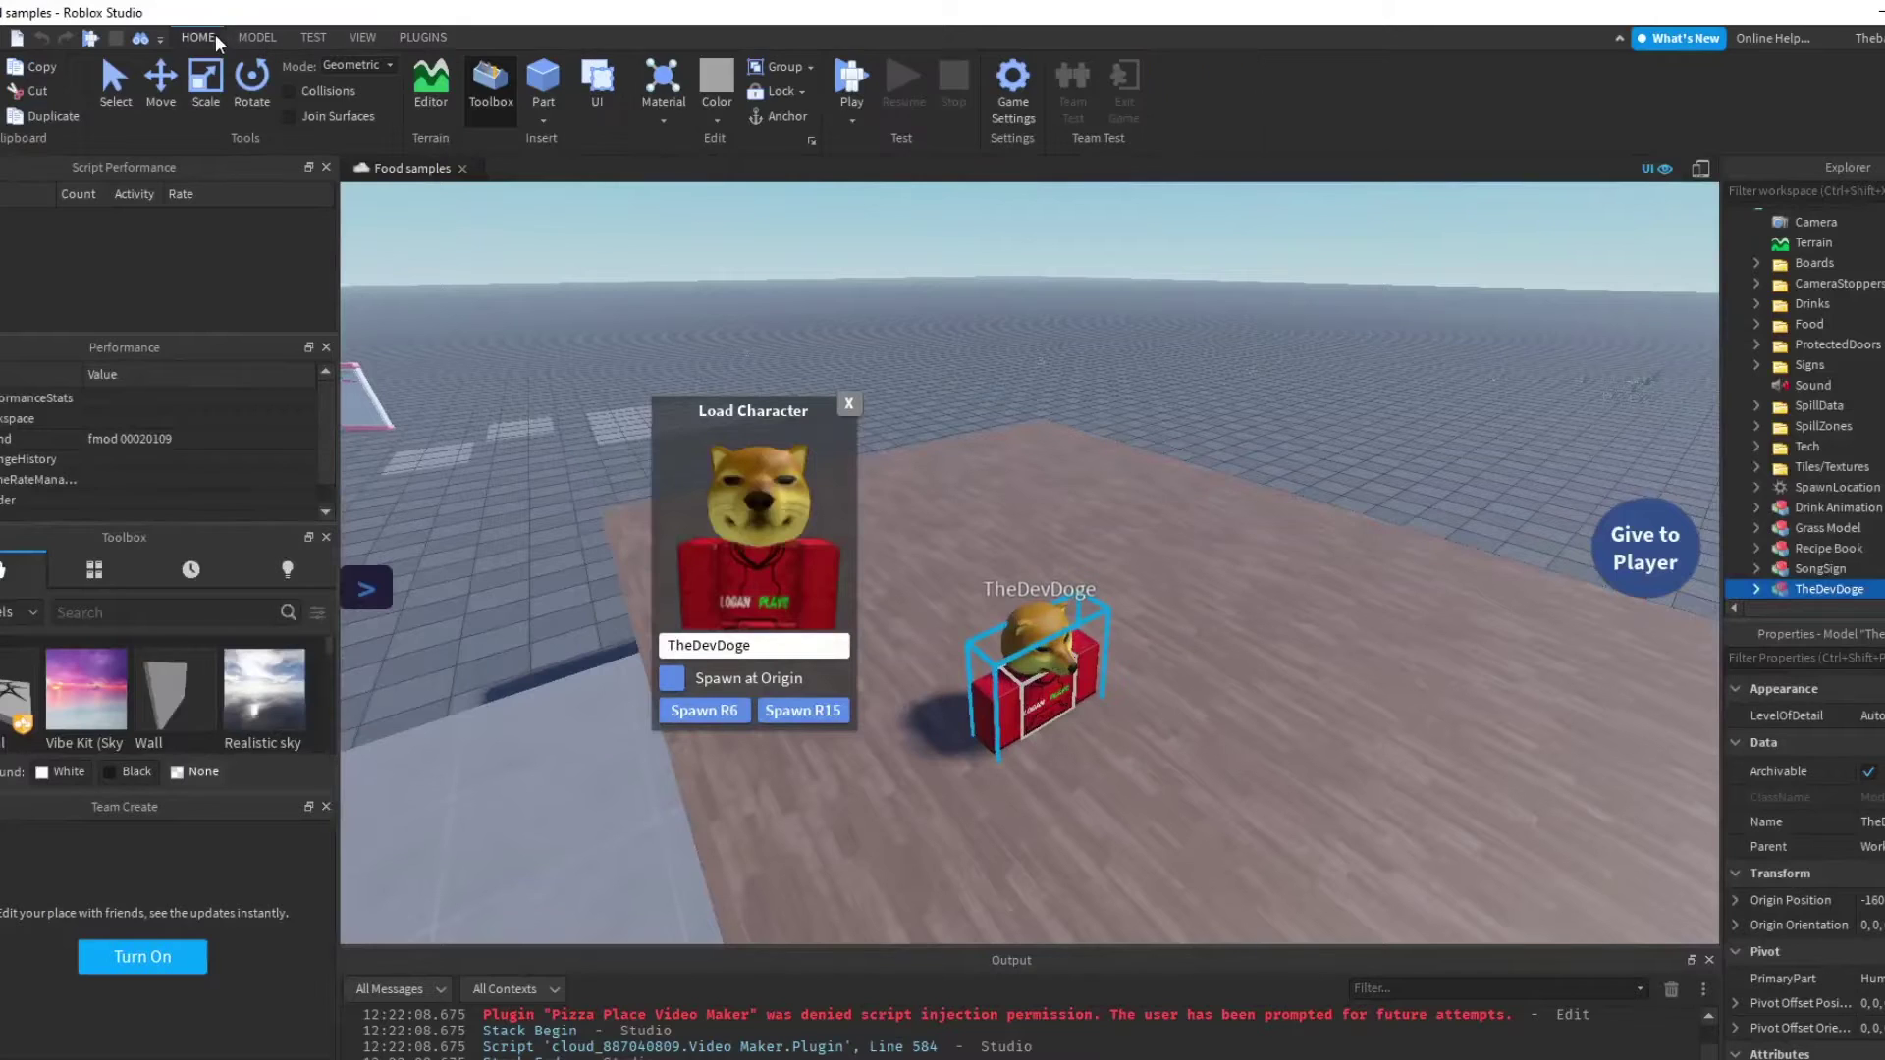
left_click(163, 91)
left_click_drag(1041, 571, 1005, 508)
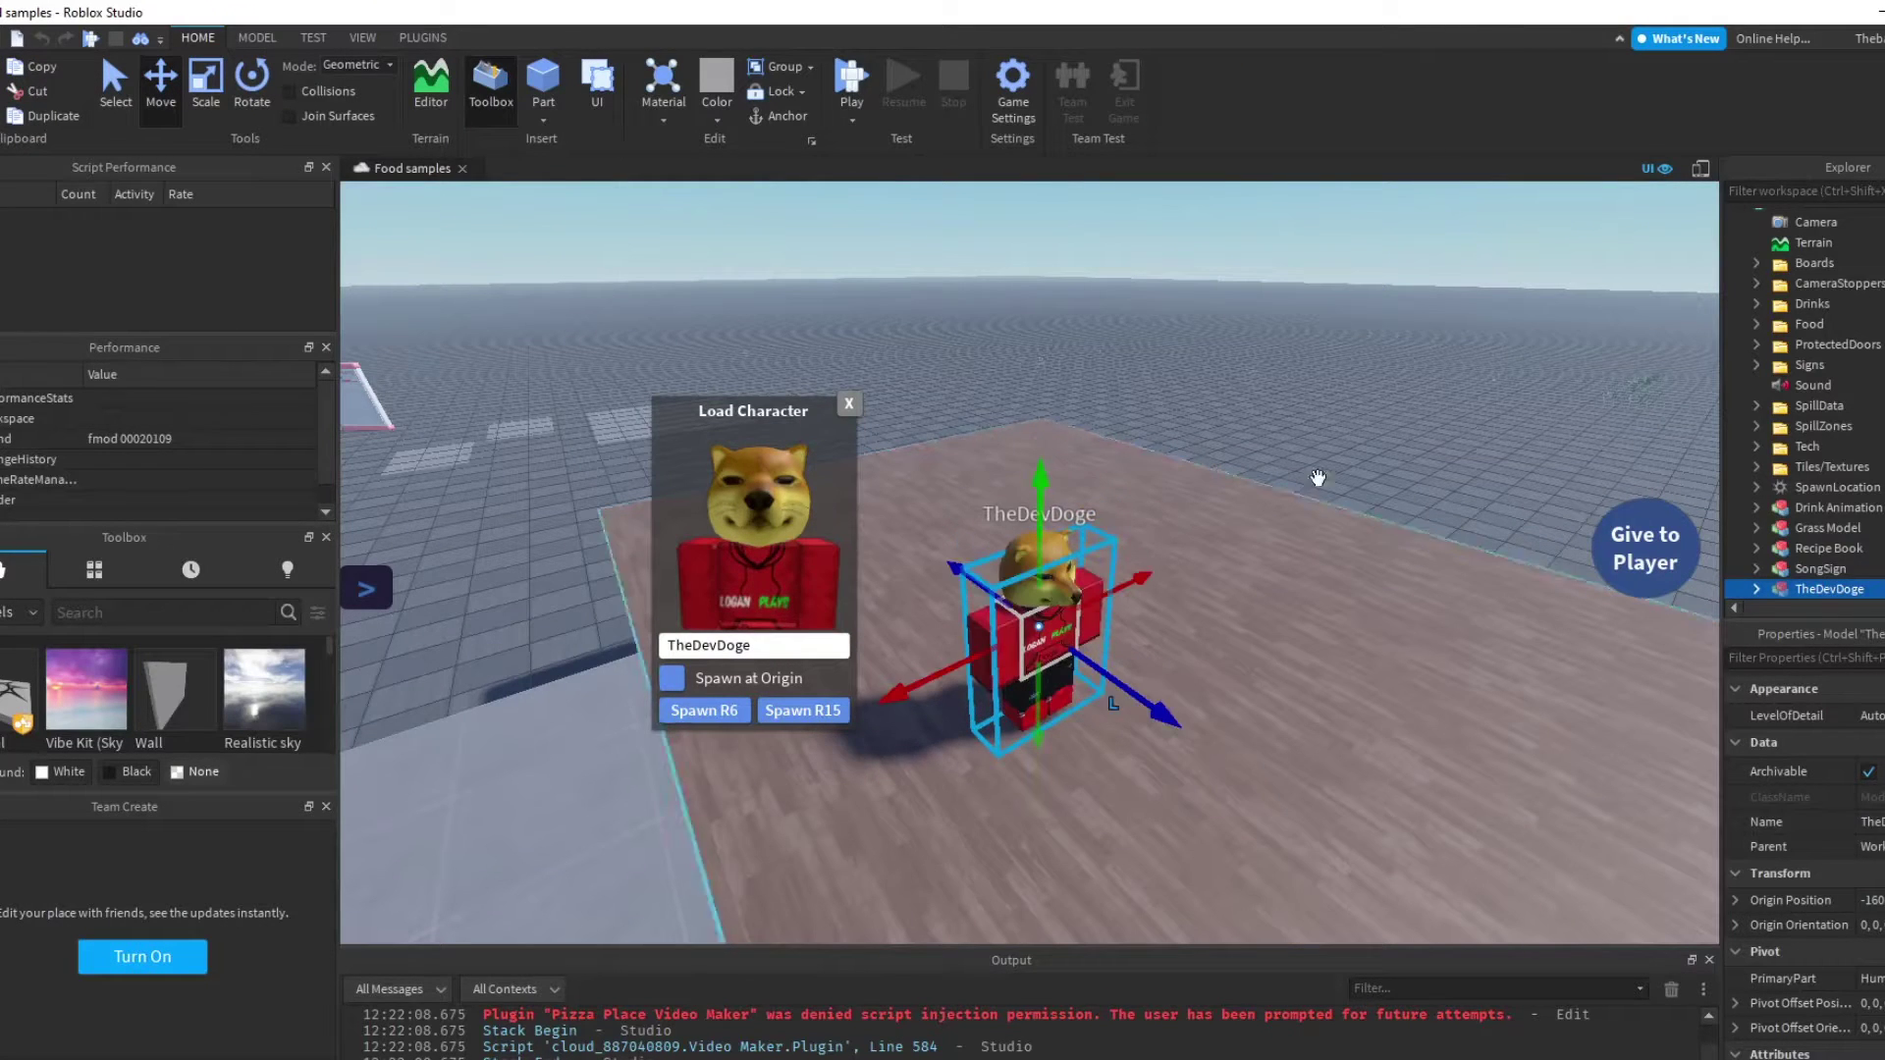
Step: Rename the spawned character model to "sub to" followed by the creator's username and close the Load Character plugin
scroll(1856, 494, "down", 2)
left_click(1871, 822)
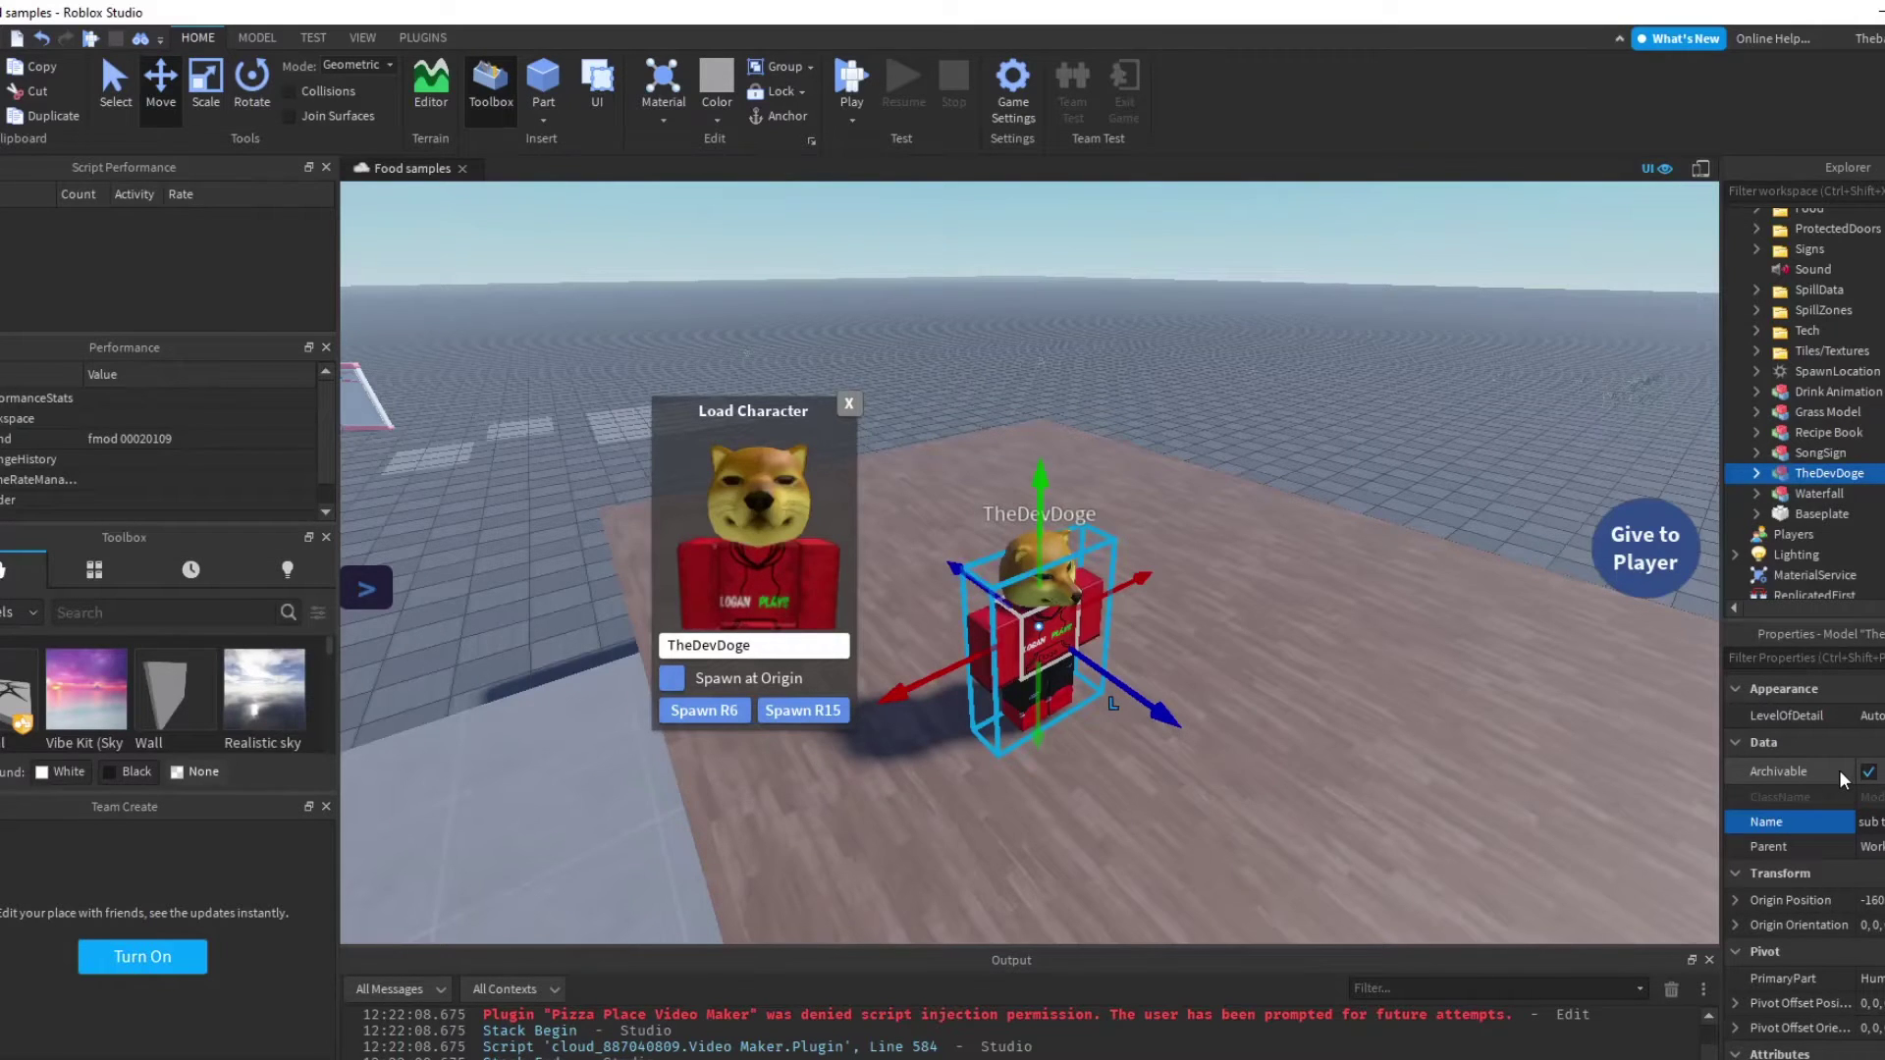
key("Return")
left_click(849, 404)
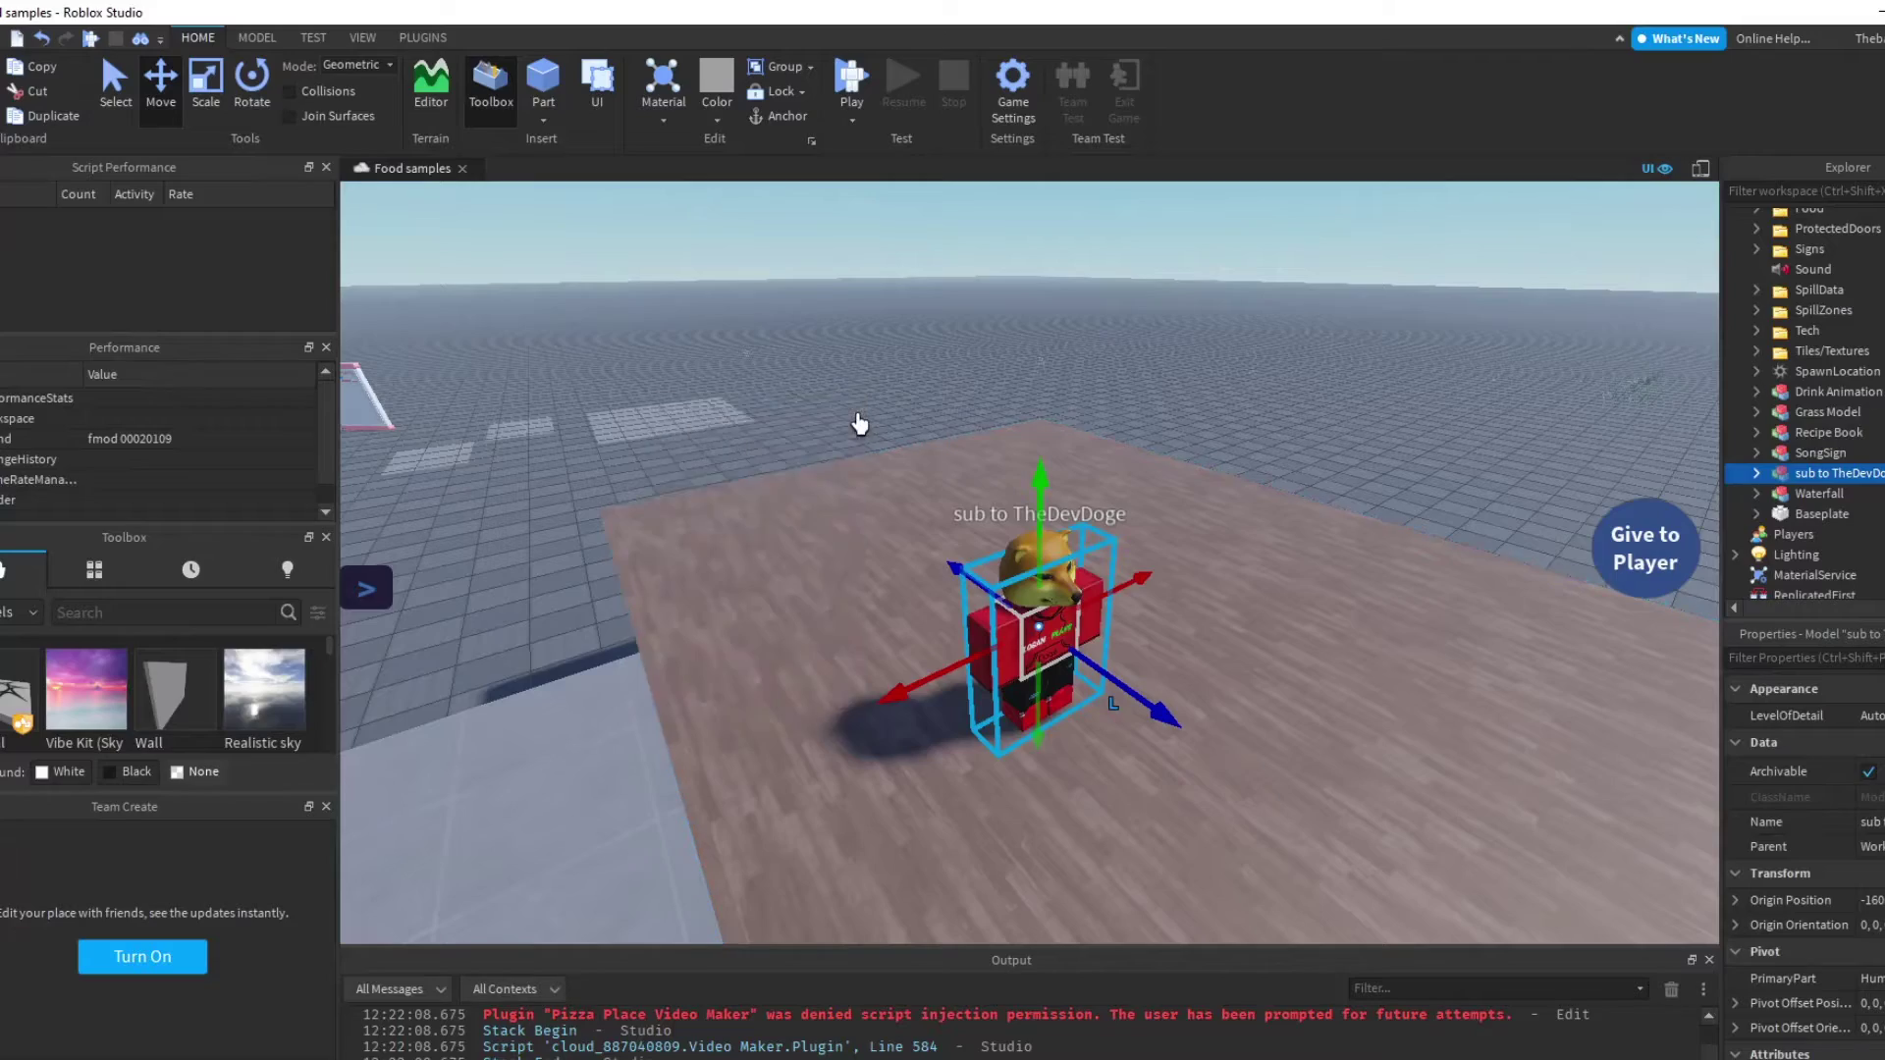
Step: Open the Three Text plugin, activate its text cursor and place a new 3D text object on the empty baseplate
mouse_move(981, 354)
right_mouse_down()
mouse_move(1018, 340)
mouse_move(982, 381)
right_mouse_up()
scroll(1018, 341, "down", 3)
left_click(423, 38)
left_click(466, 87)
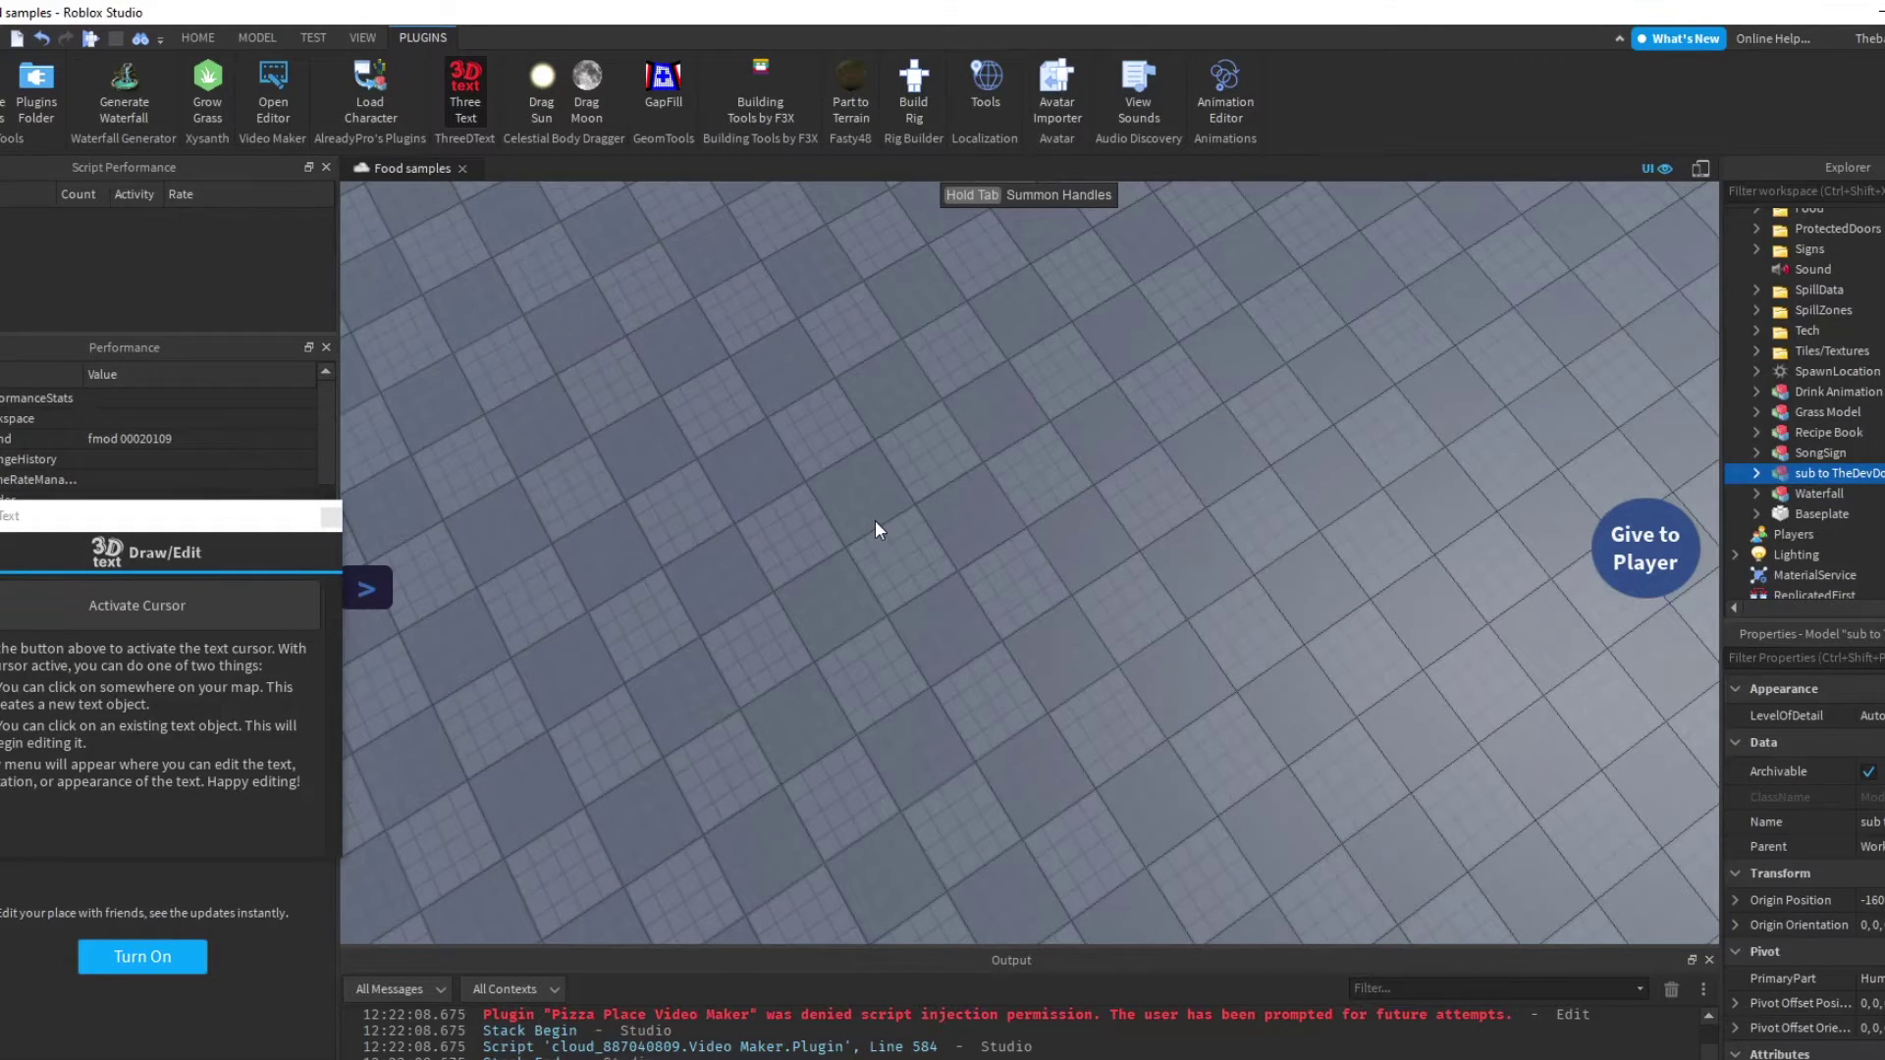
left_click(202, 608)
right_click_drag(1250, 409, 1250, 412)
scroll(1250, 414, "up", 5)
left_click(1044, 512)
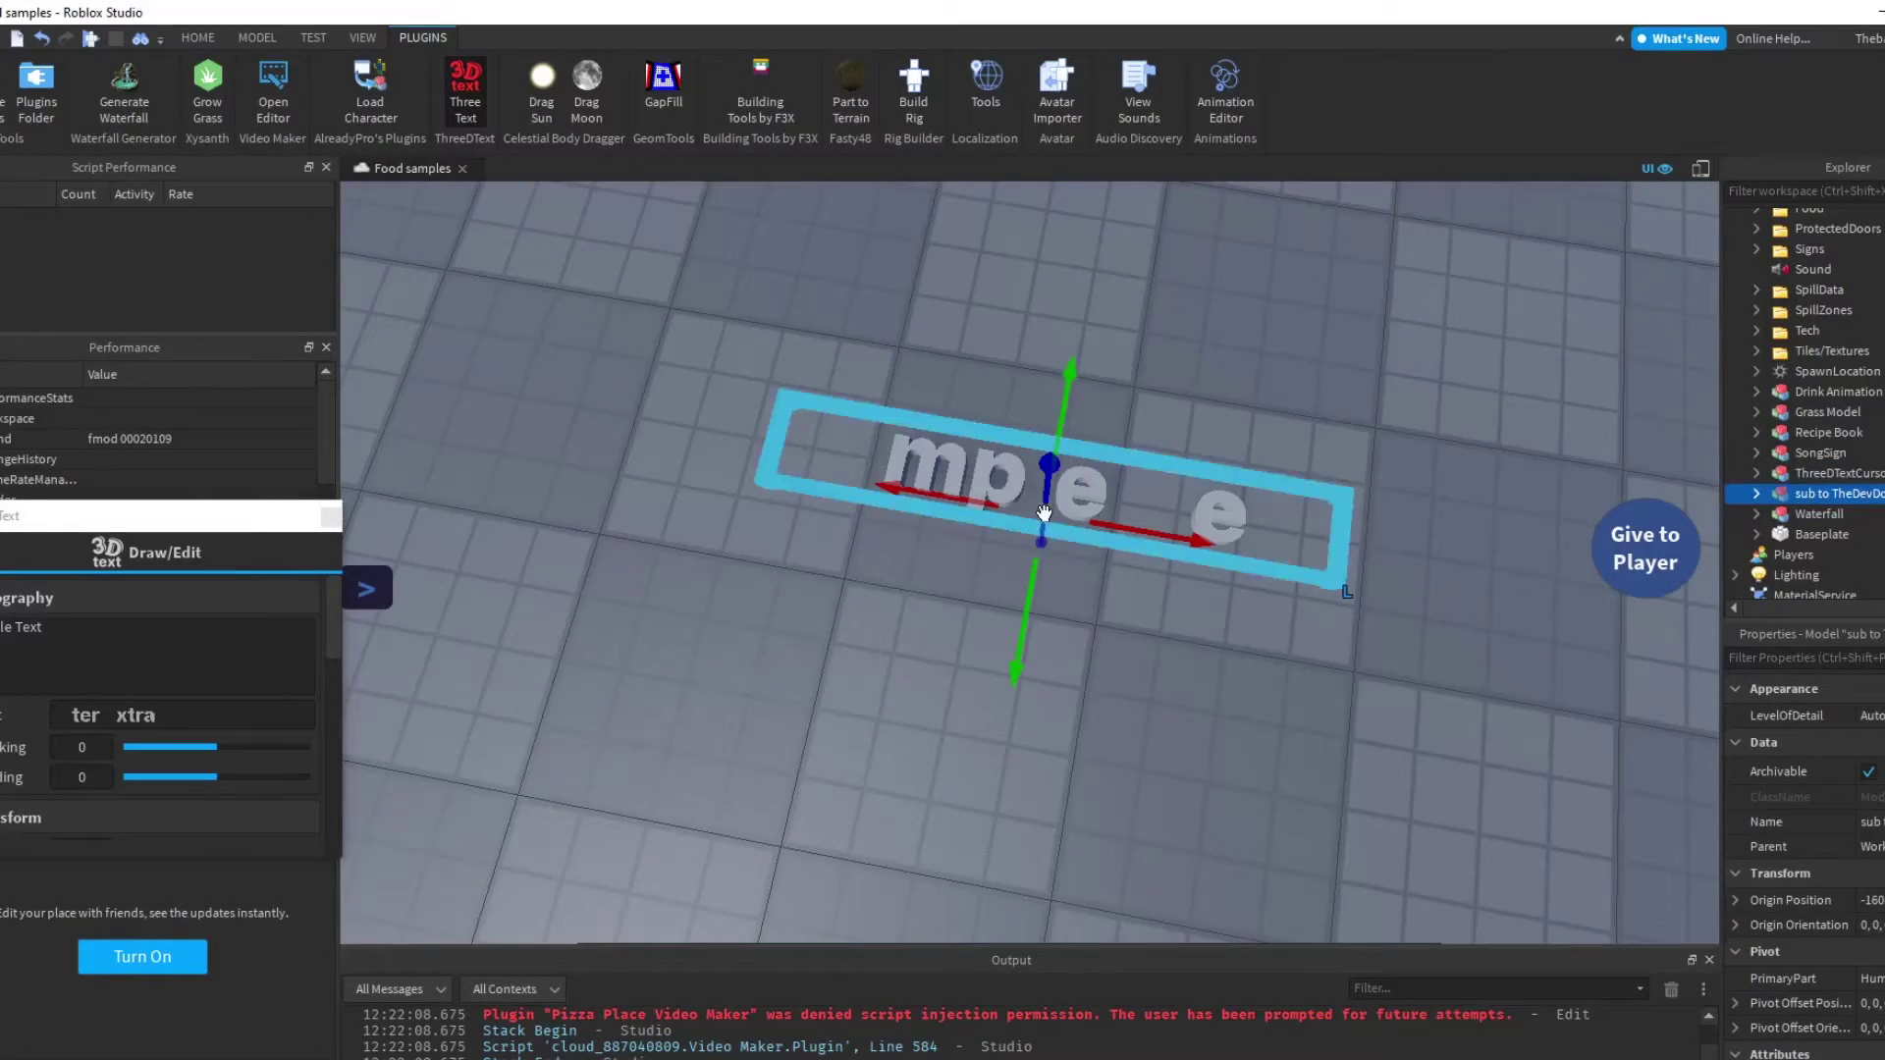
Step: Replace the sample 3D text with "Sub to" followed by the creator's username
left_click_drag(104, 658, 0, 630)
key("BackSpace")
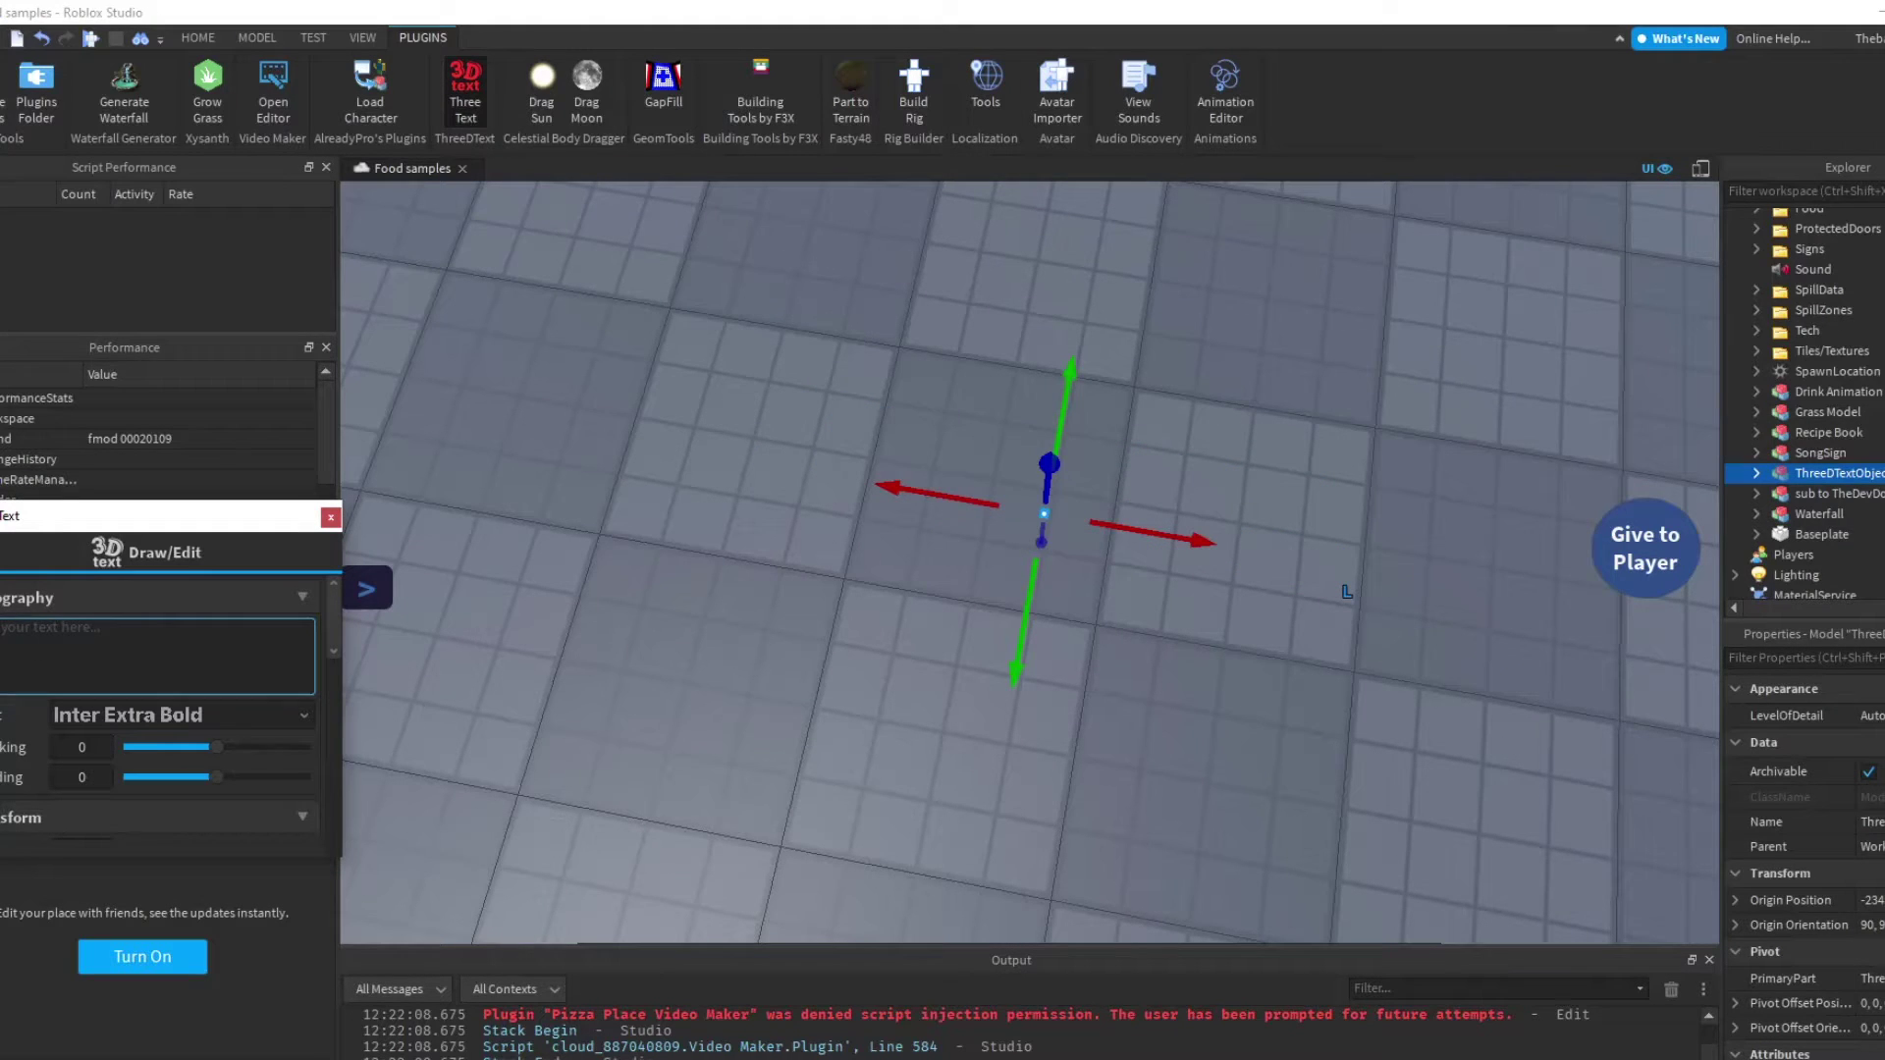
type("Sub to T")
type("heDevDoge")
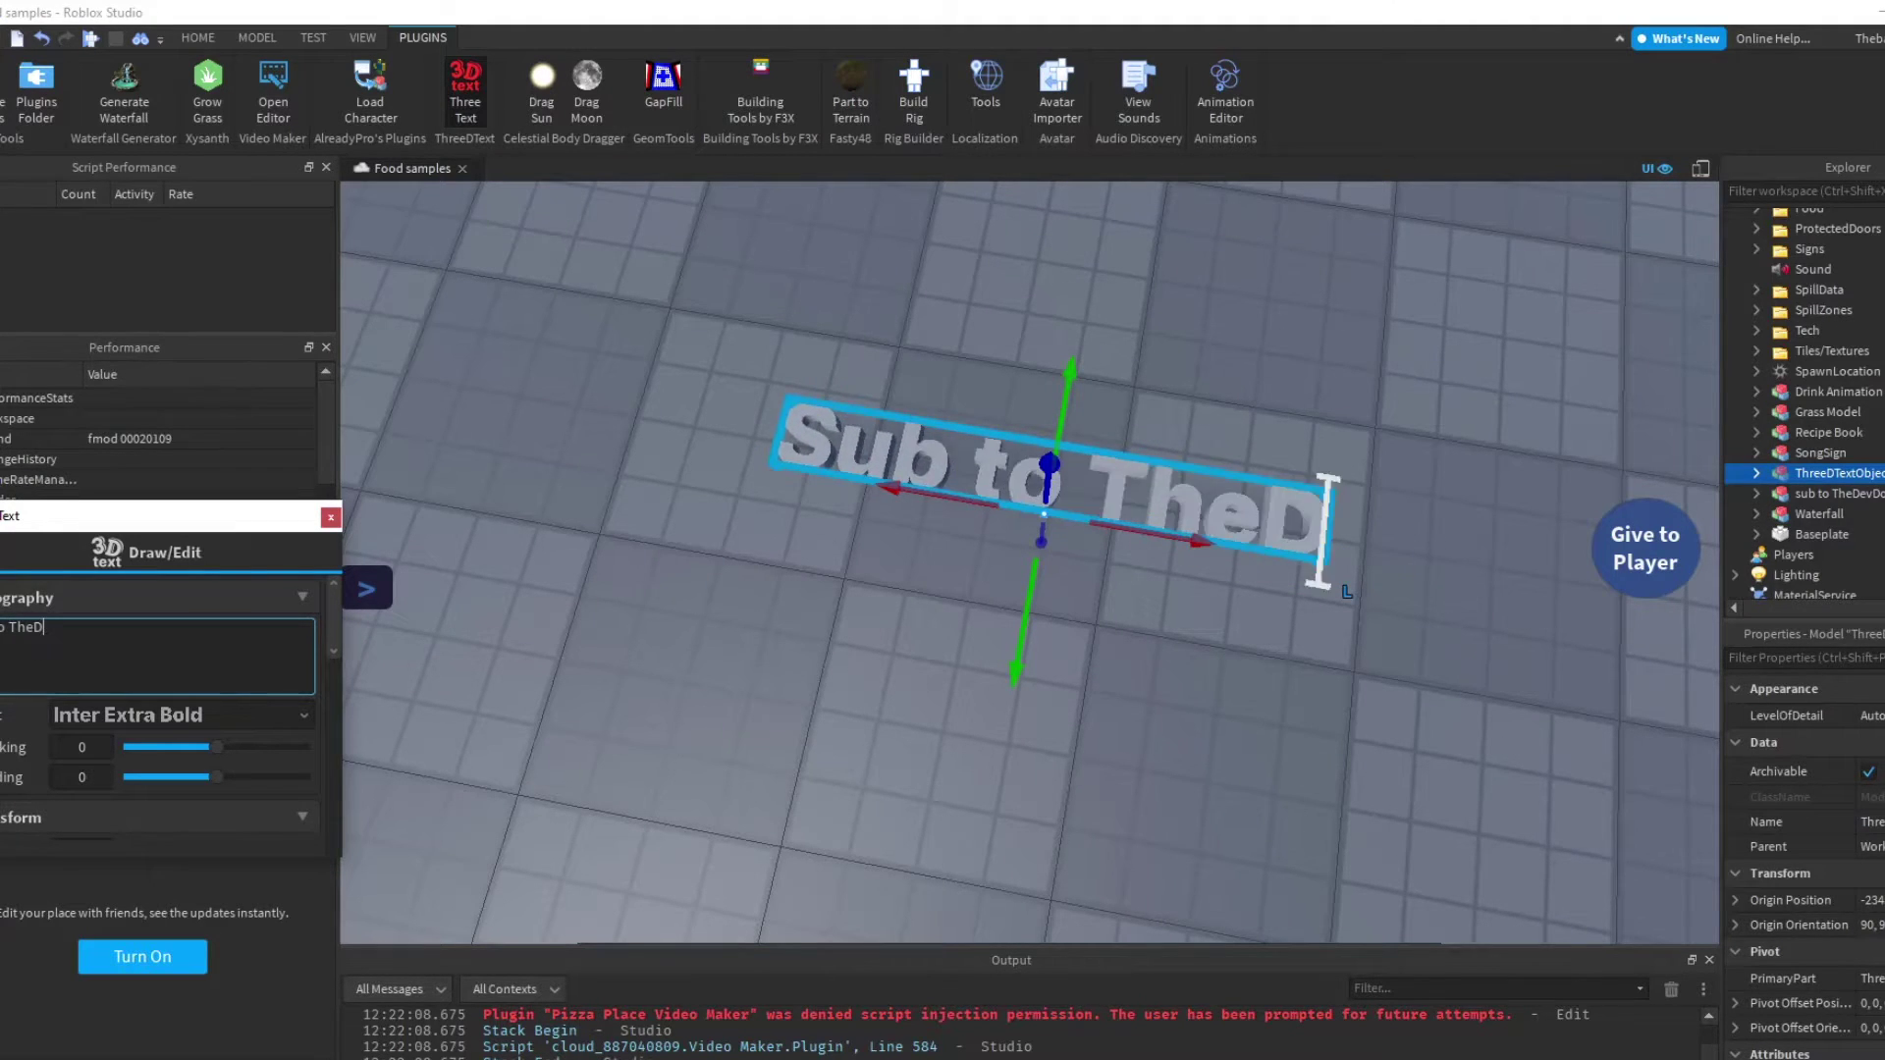
Step: Change the 3D text's font to Lapsus Pro Bold
left_click(195, 709)
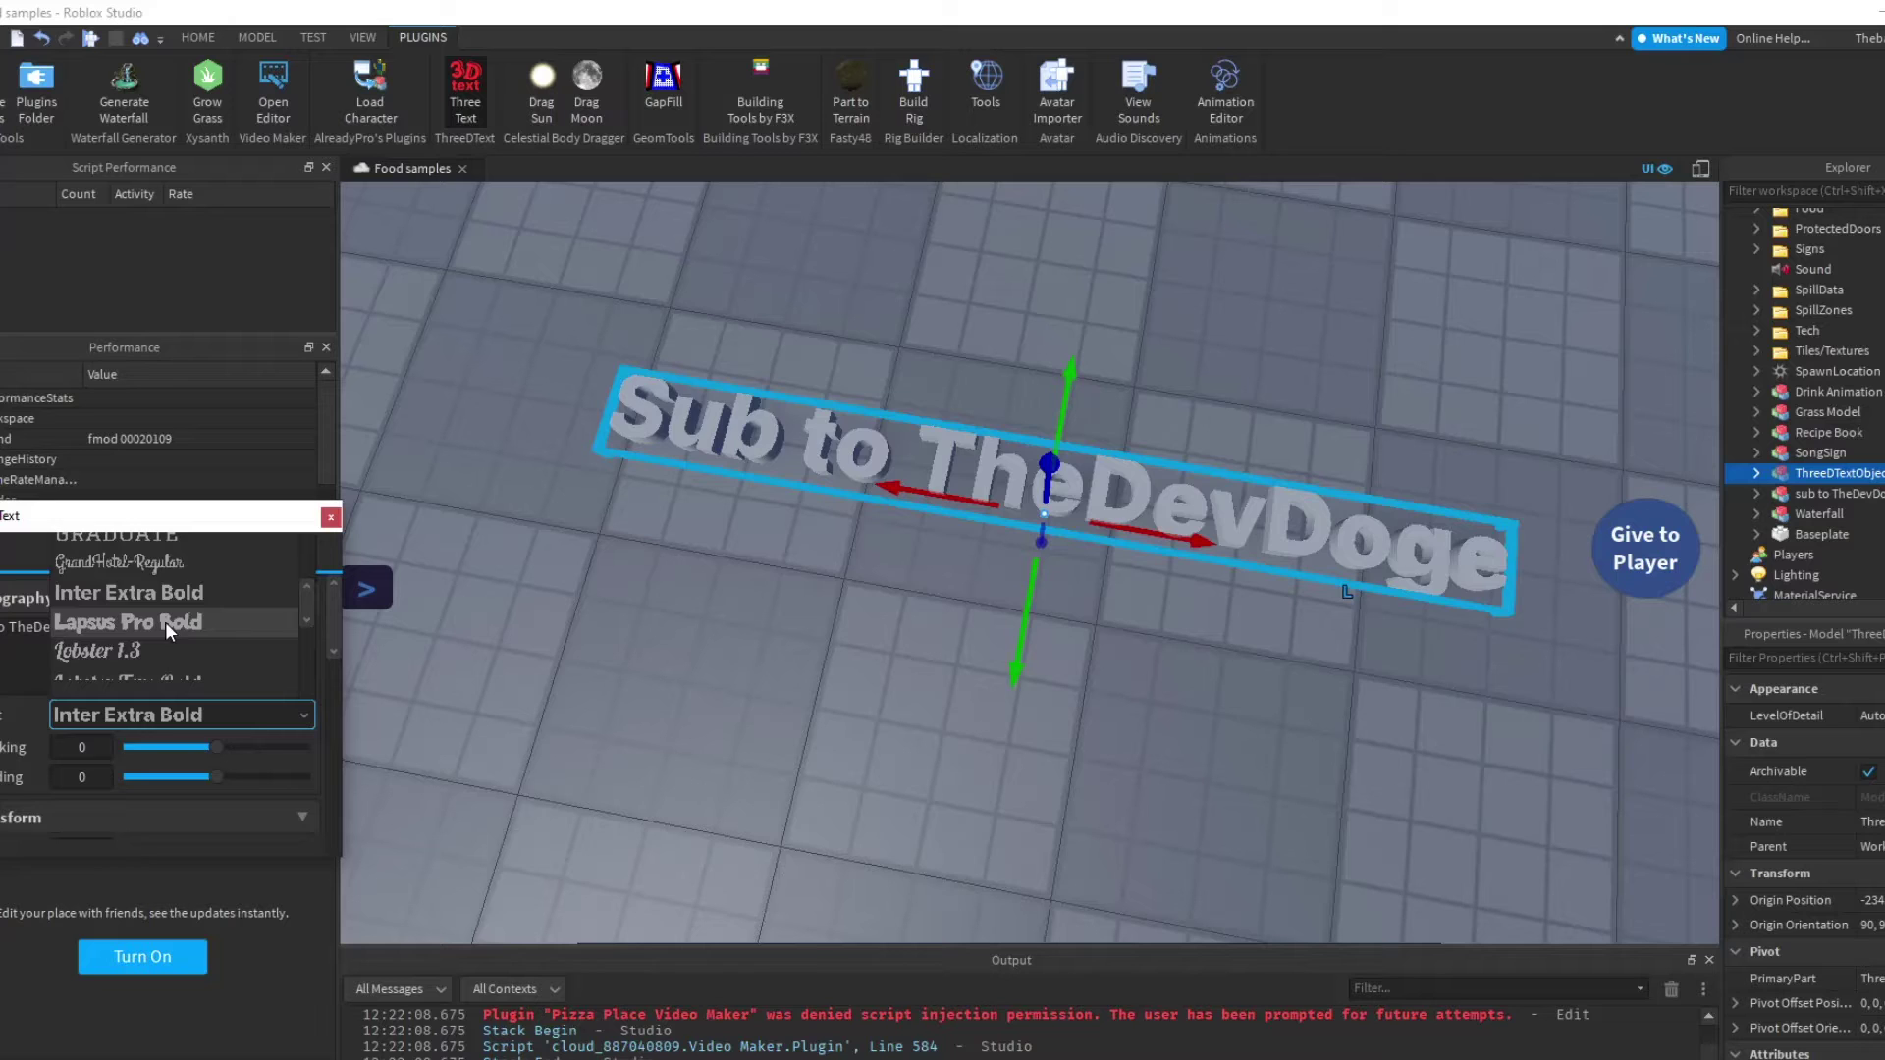
left_click(200, 626)
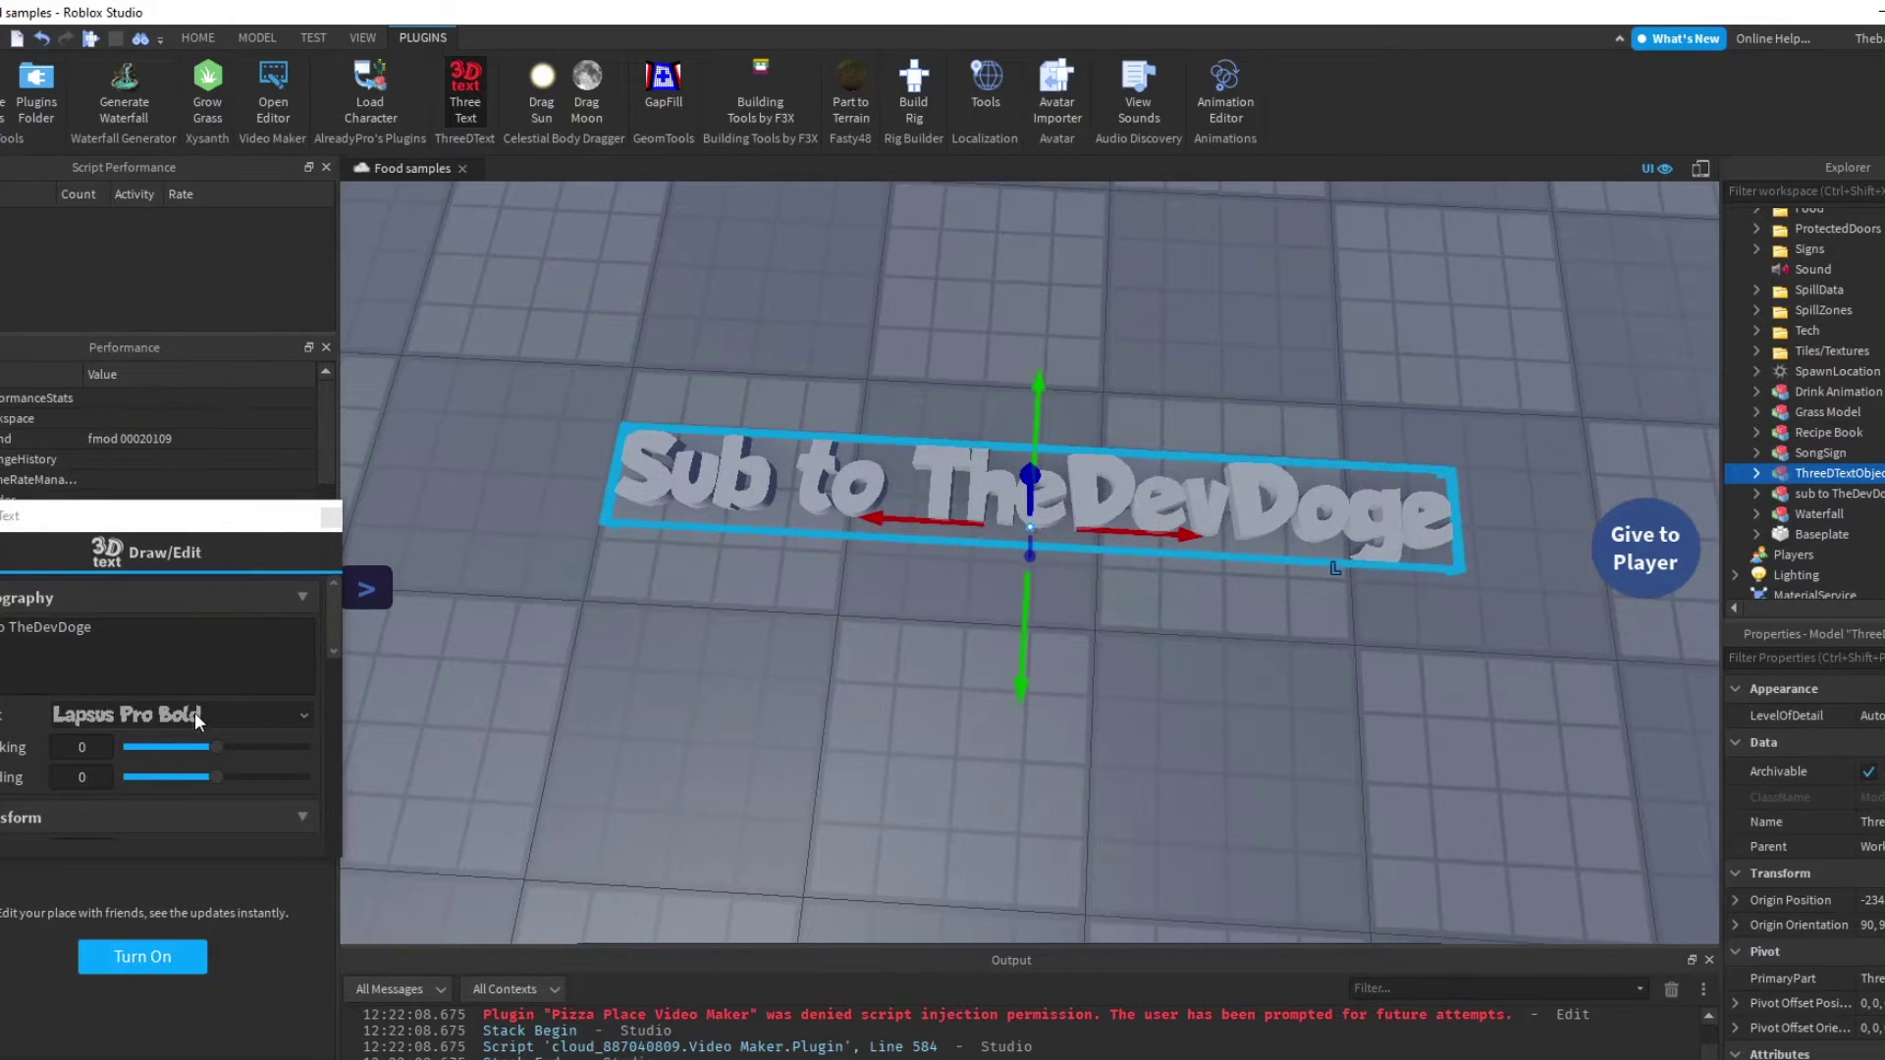
scroll(194, 713, "down", 5)
scroll(115, 701, "up", 5)
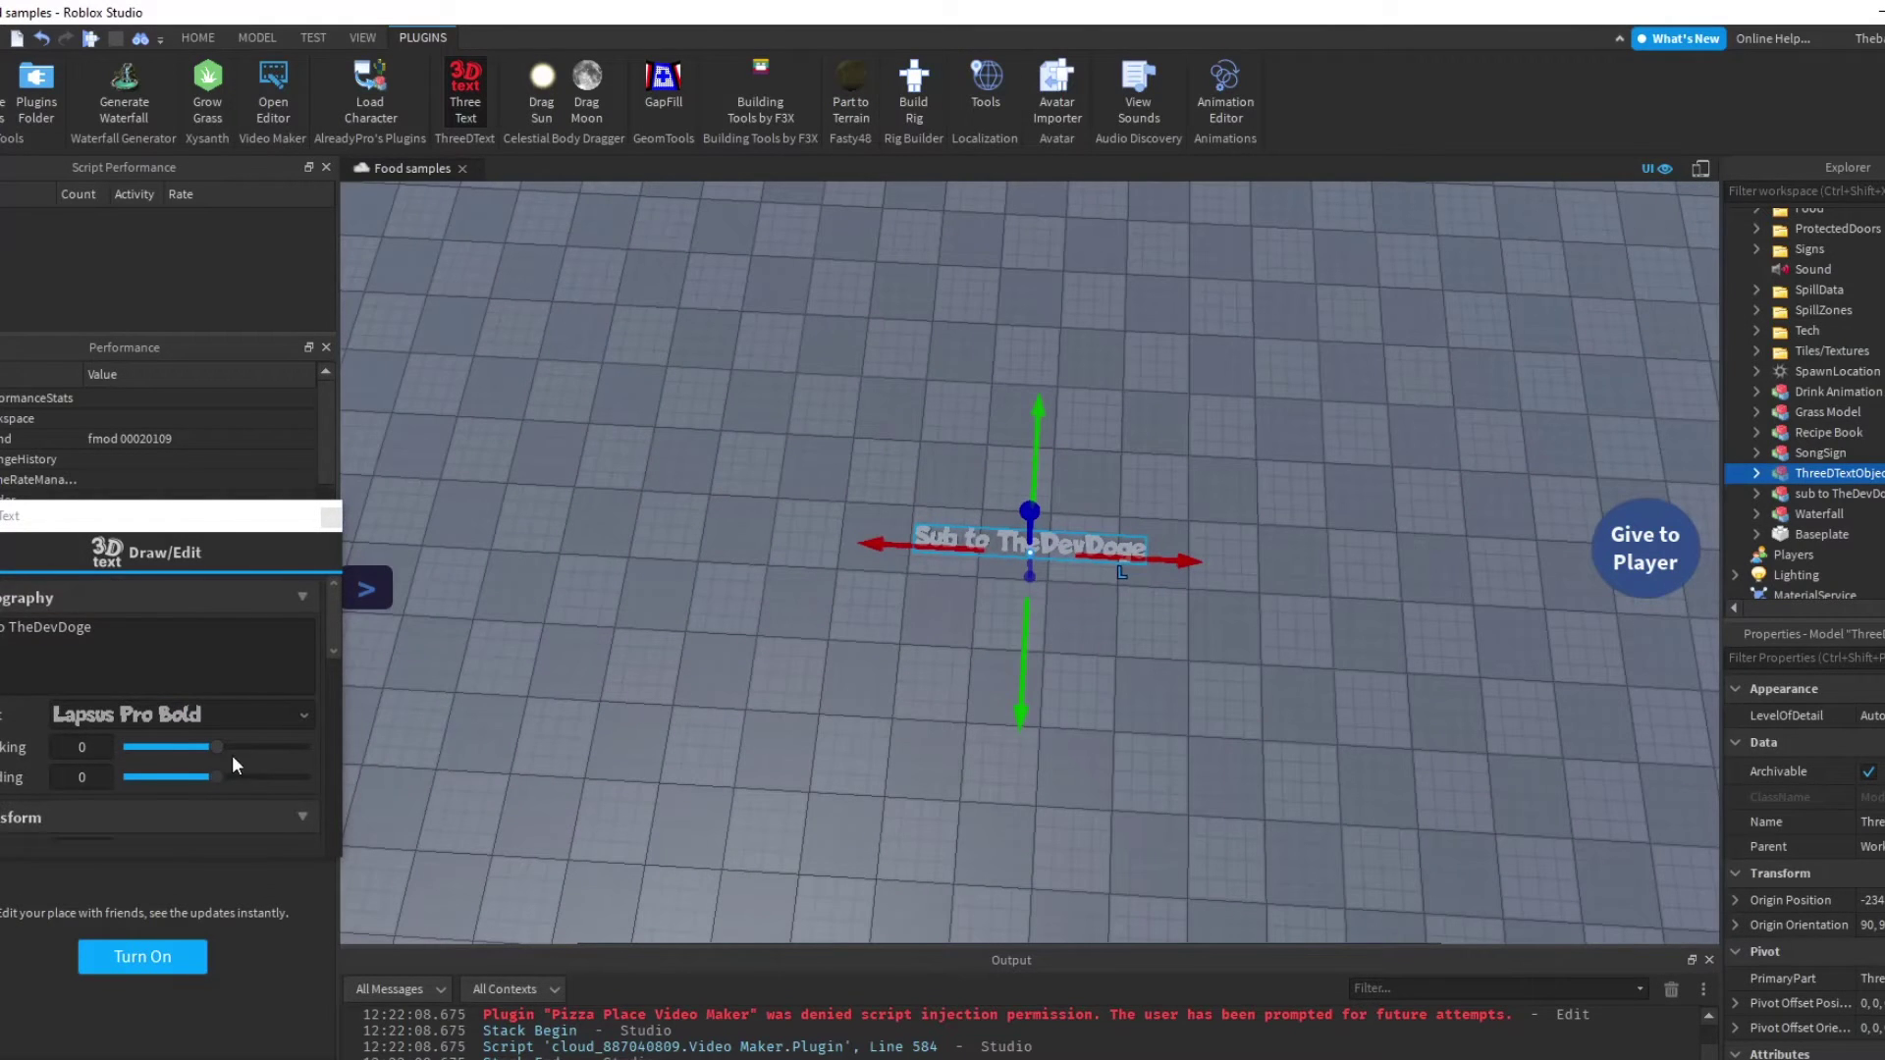
scroll(206, 743, "down", 2)
scroll(180, 728, "up", 2)
Step: Nudge the 3D text's tracking and leading slightly and reset both values to 0
mouse_move(216, 746)
left_mouse_down()
mouse_move(246, 745)
mouse_move(215, 744)
left_mouse_up()
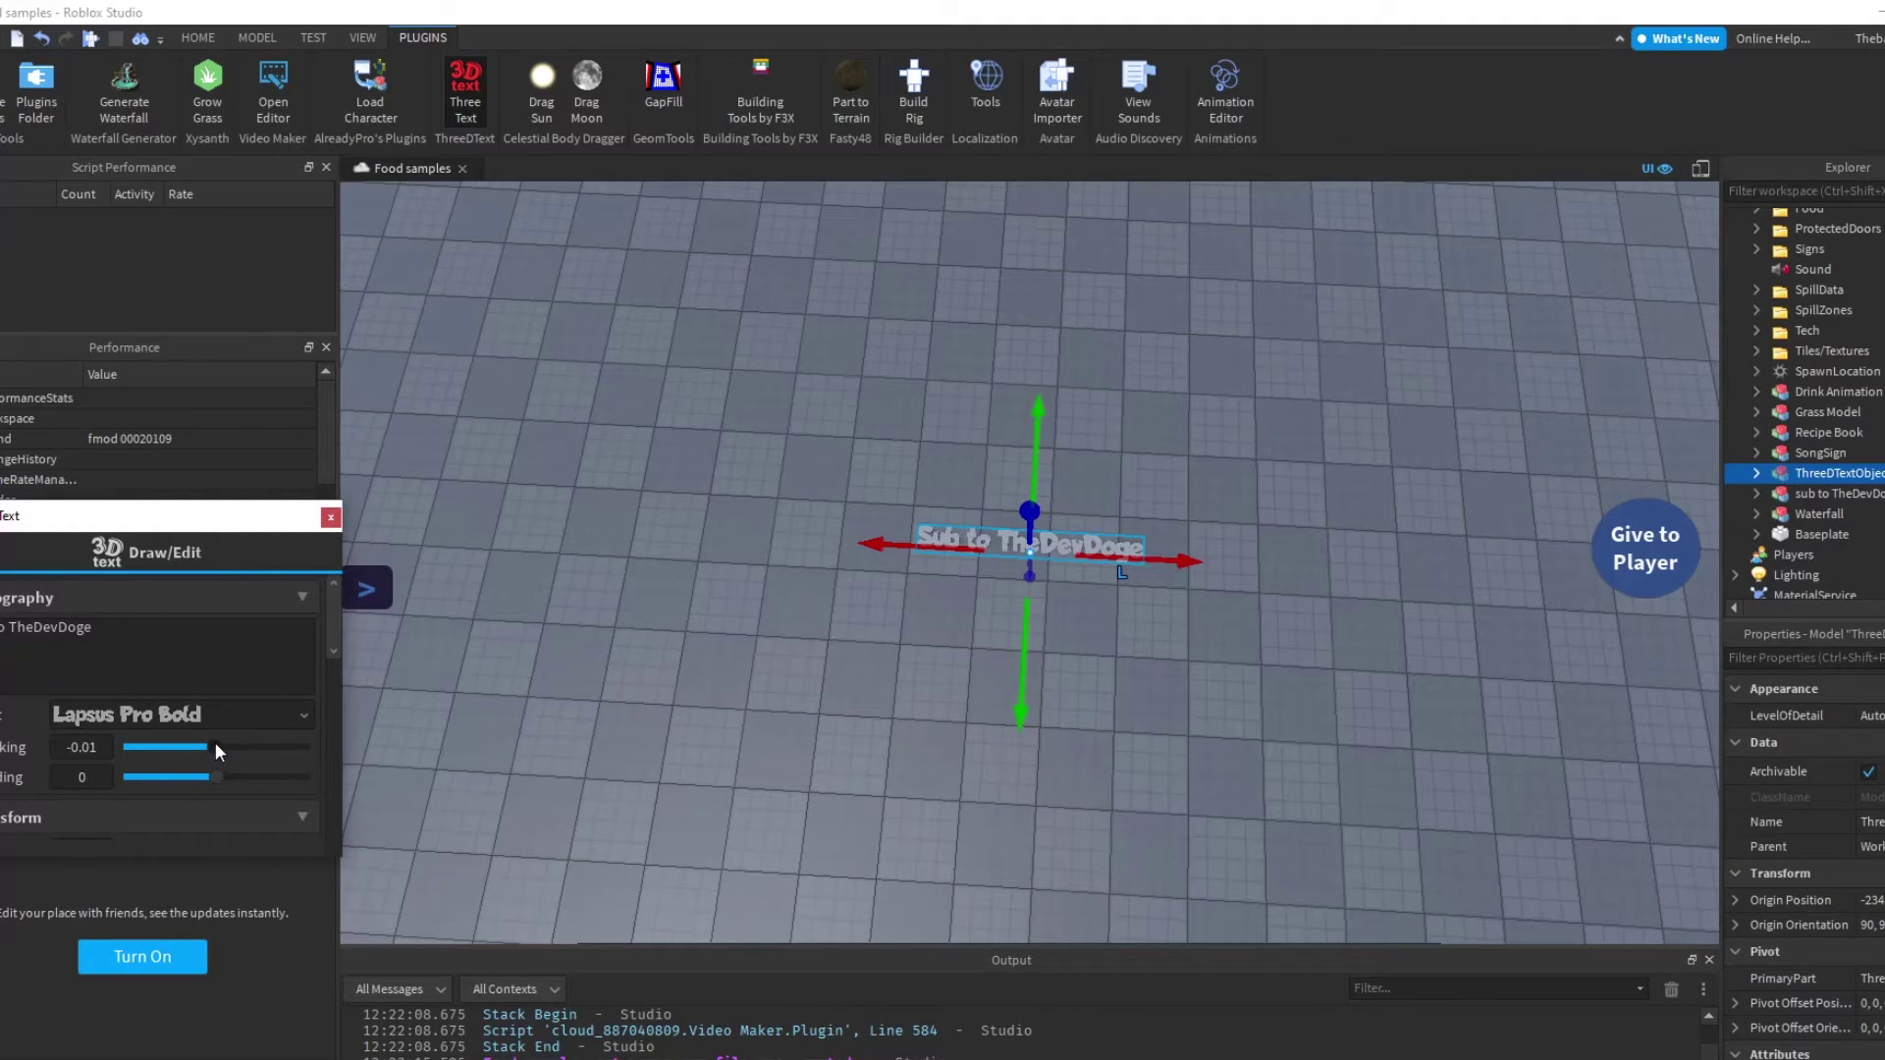
left_click(108, 747)
type("0")
key("Return")
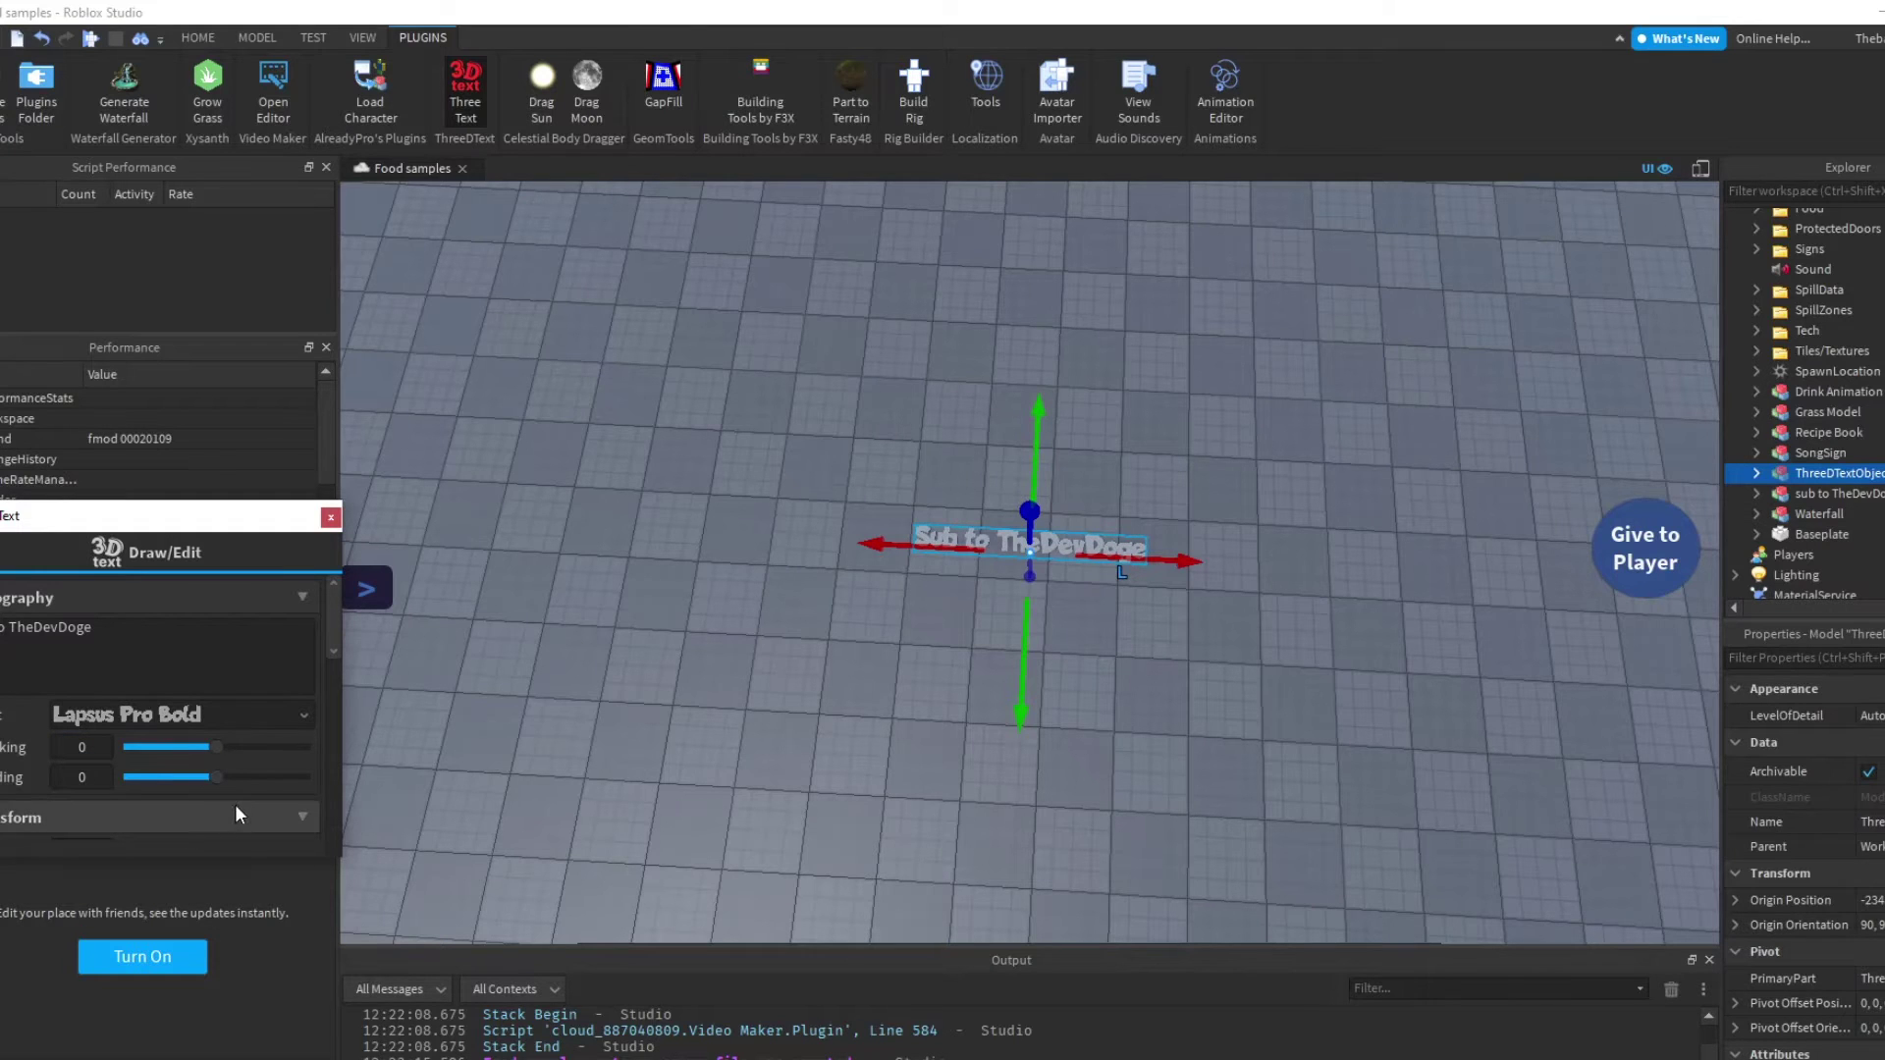
mouse_move(220, 779)
left_mouse_down()
mouse_move(178, 787)
mouse_move(276, 777)
mouse_move(220, 790)
left_mouse_up()
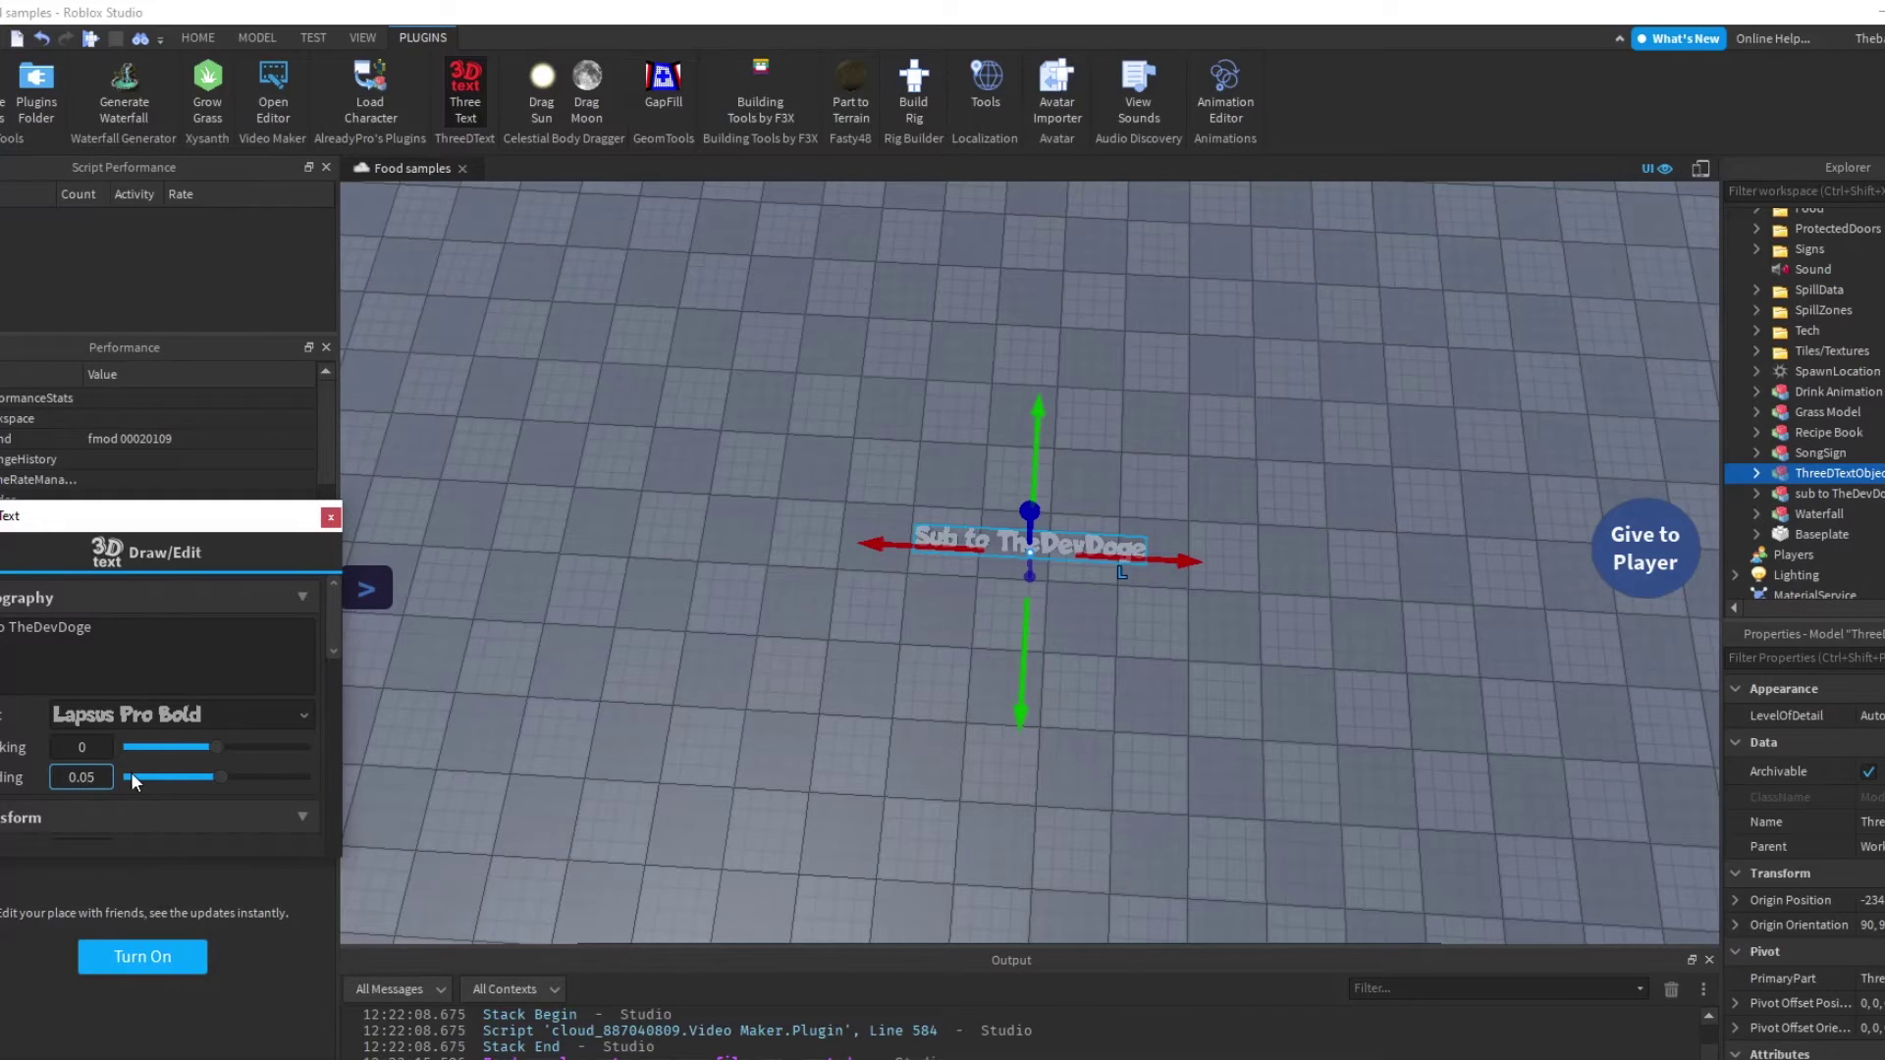
type("0")
Step: Set the 3D text's thickness to 0.7 and its size to 20
scroll(159, 667, "down", 4)
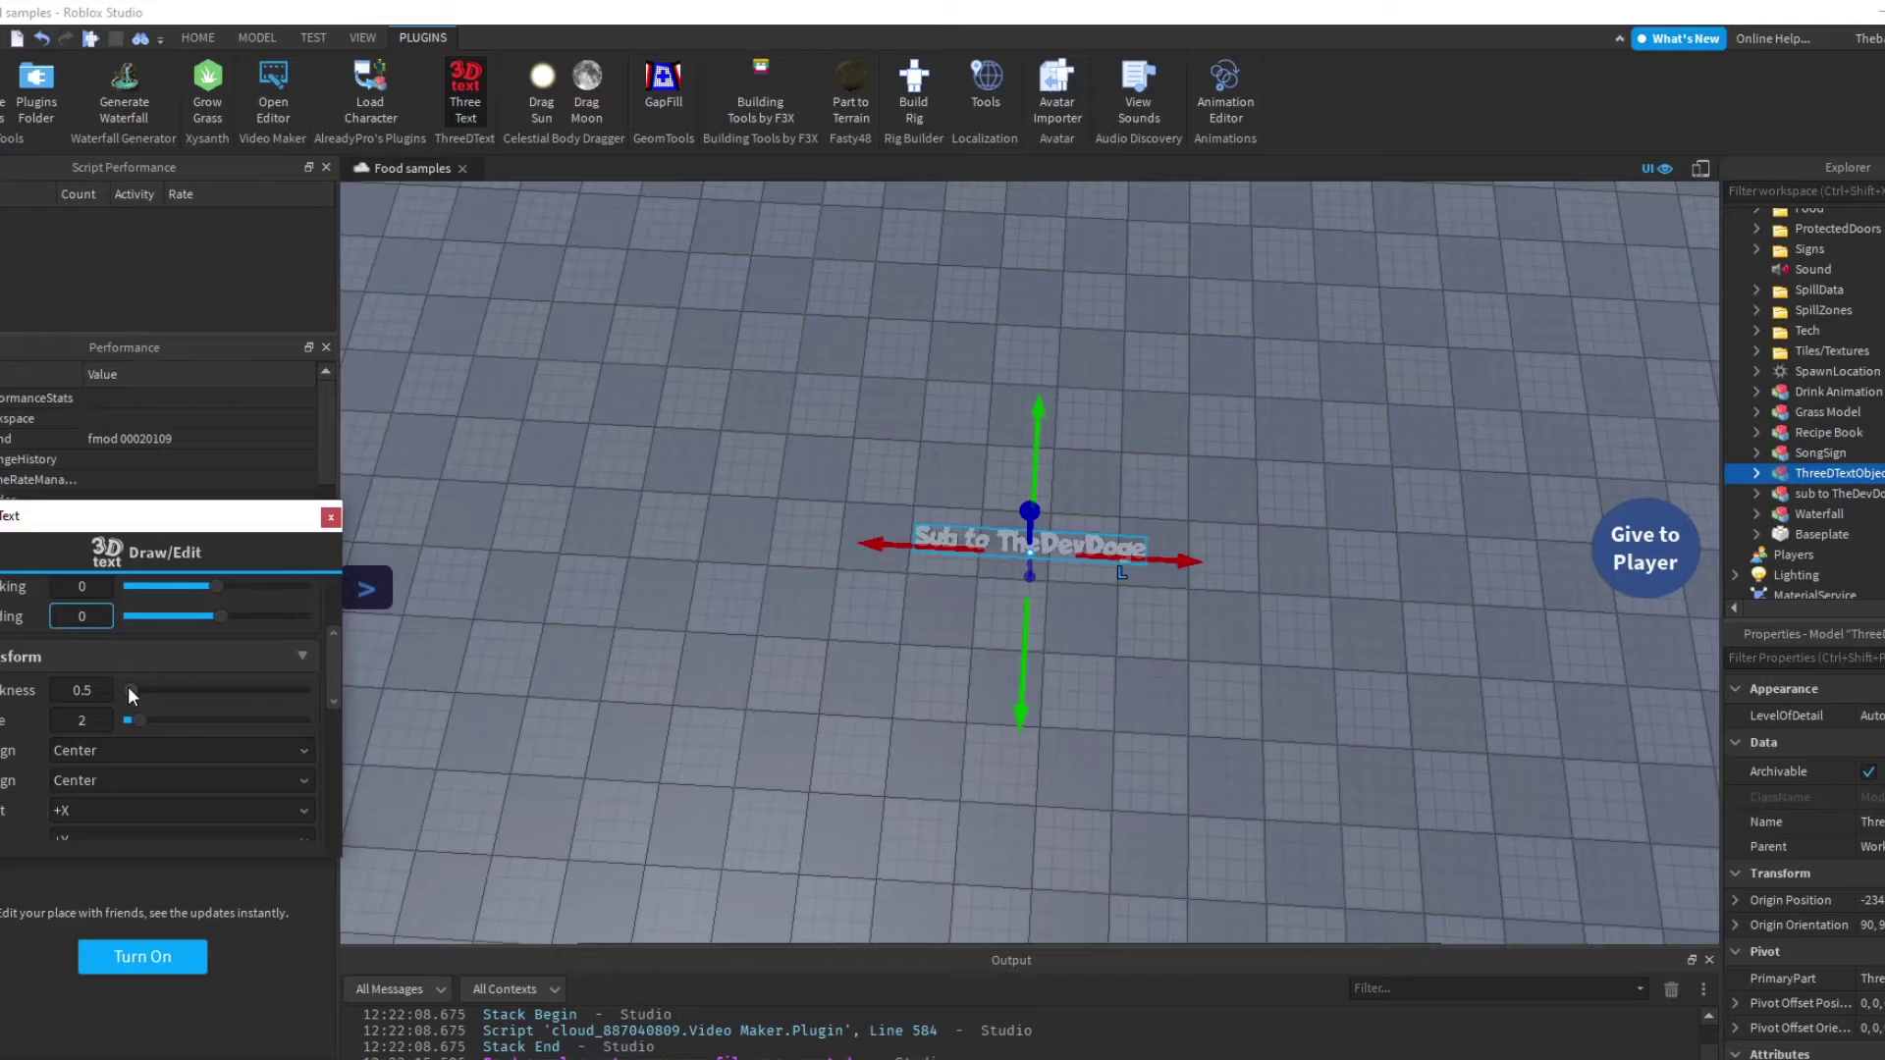
mouse_move(127, 686)
left_mouse_down()
mouse_move(161, 692)
mouse_move(131, 699)
left_mouse_up()
mouse_move(792, 770)
right_mouse_down()
mouse_move(796, 754)
mouse_move(787, 770)
right_mouse_up()
key("w")
key("s")
left_click_drag(128, 687, 135, 687)
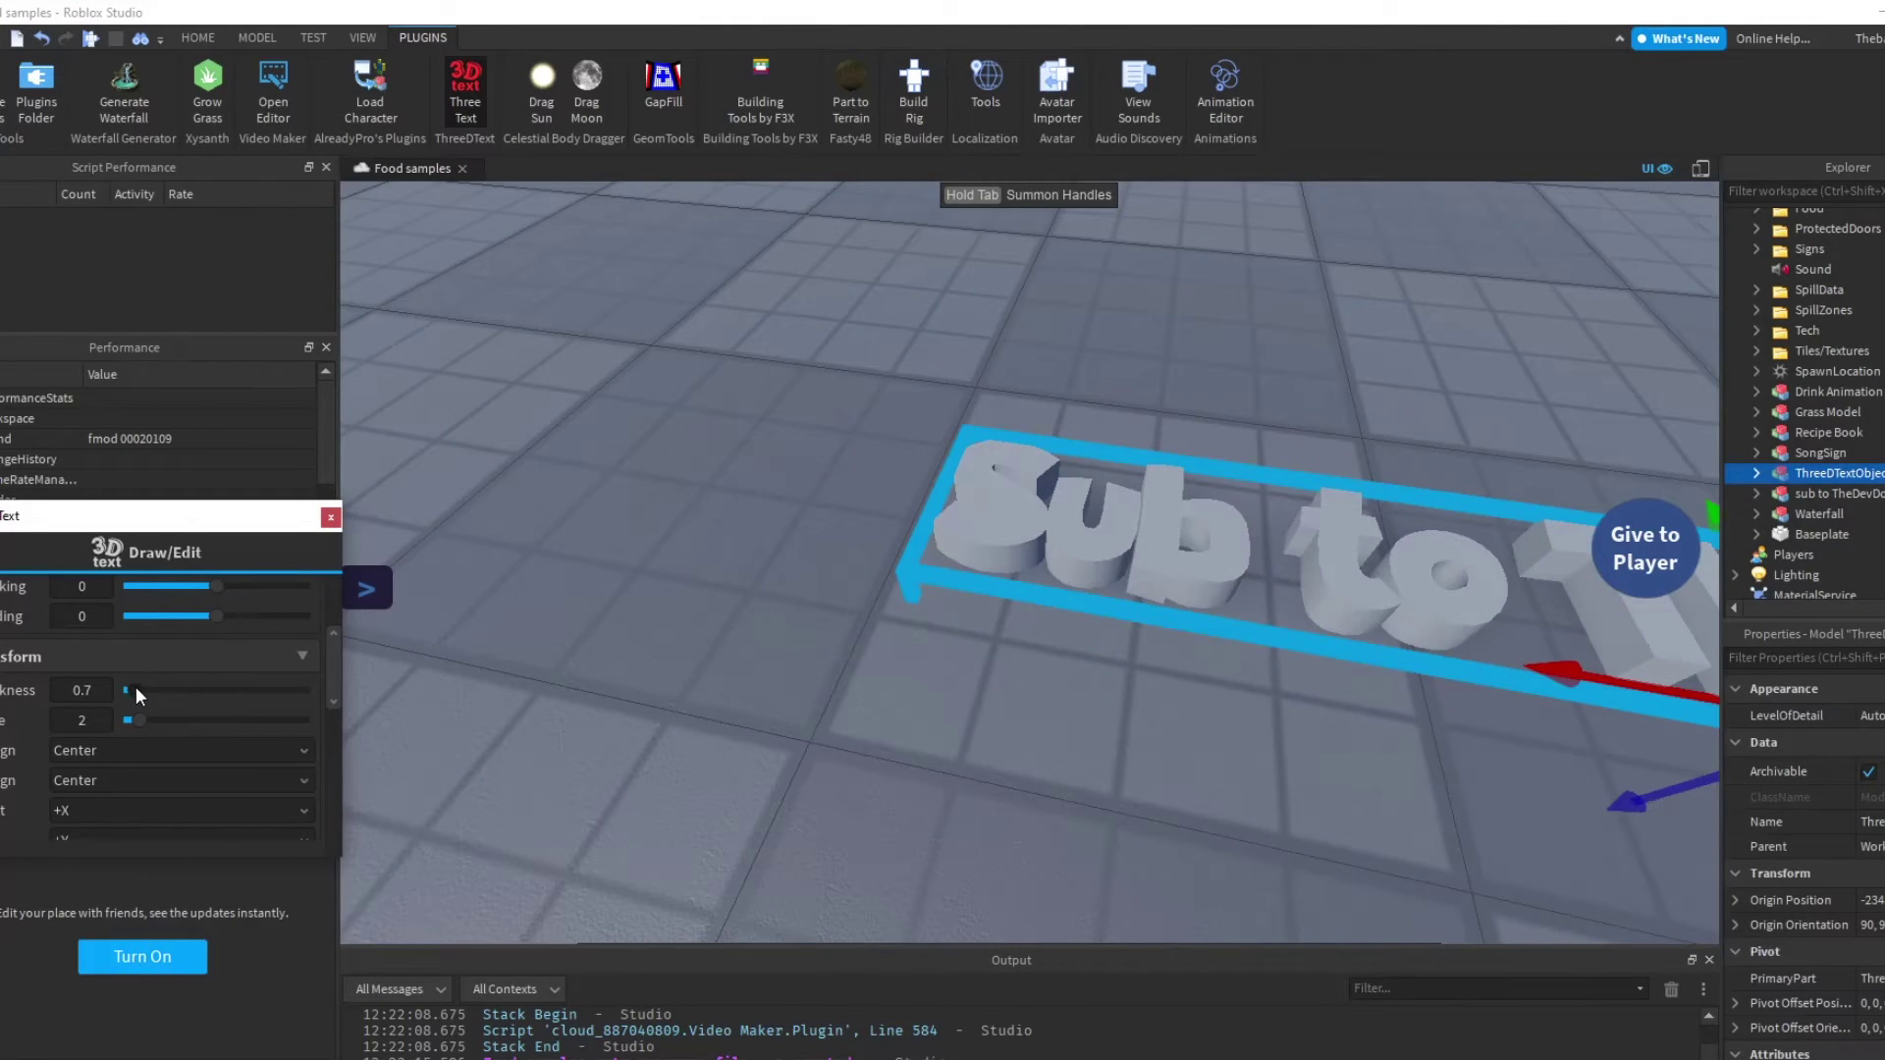
right_click_drag(535, 717, 580, 731)
scroll(555, 723, "down", 5)
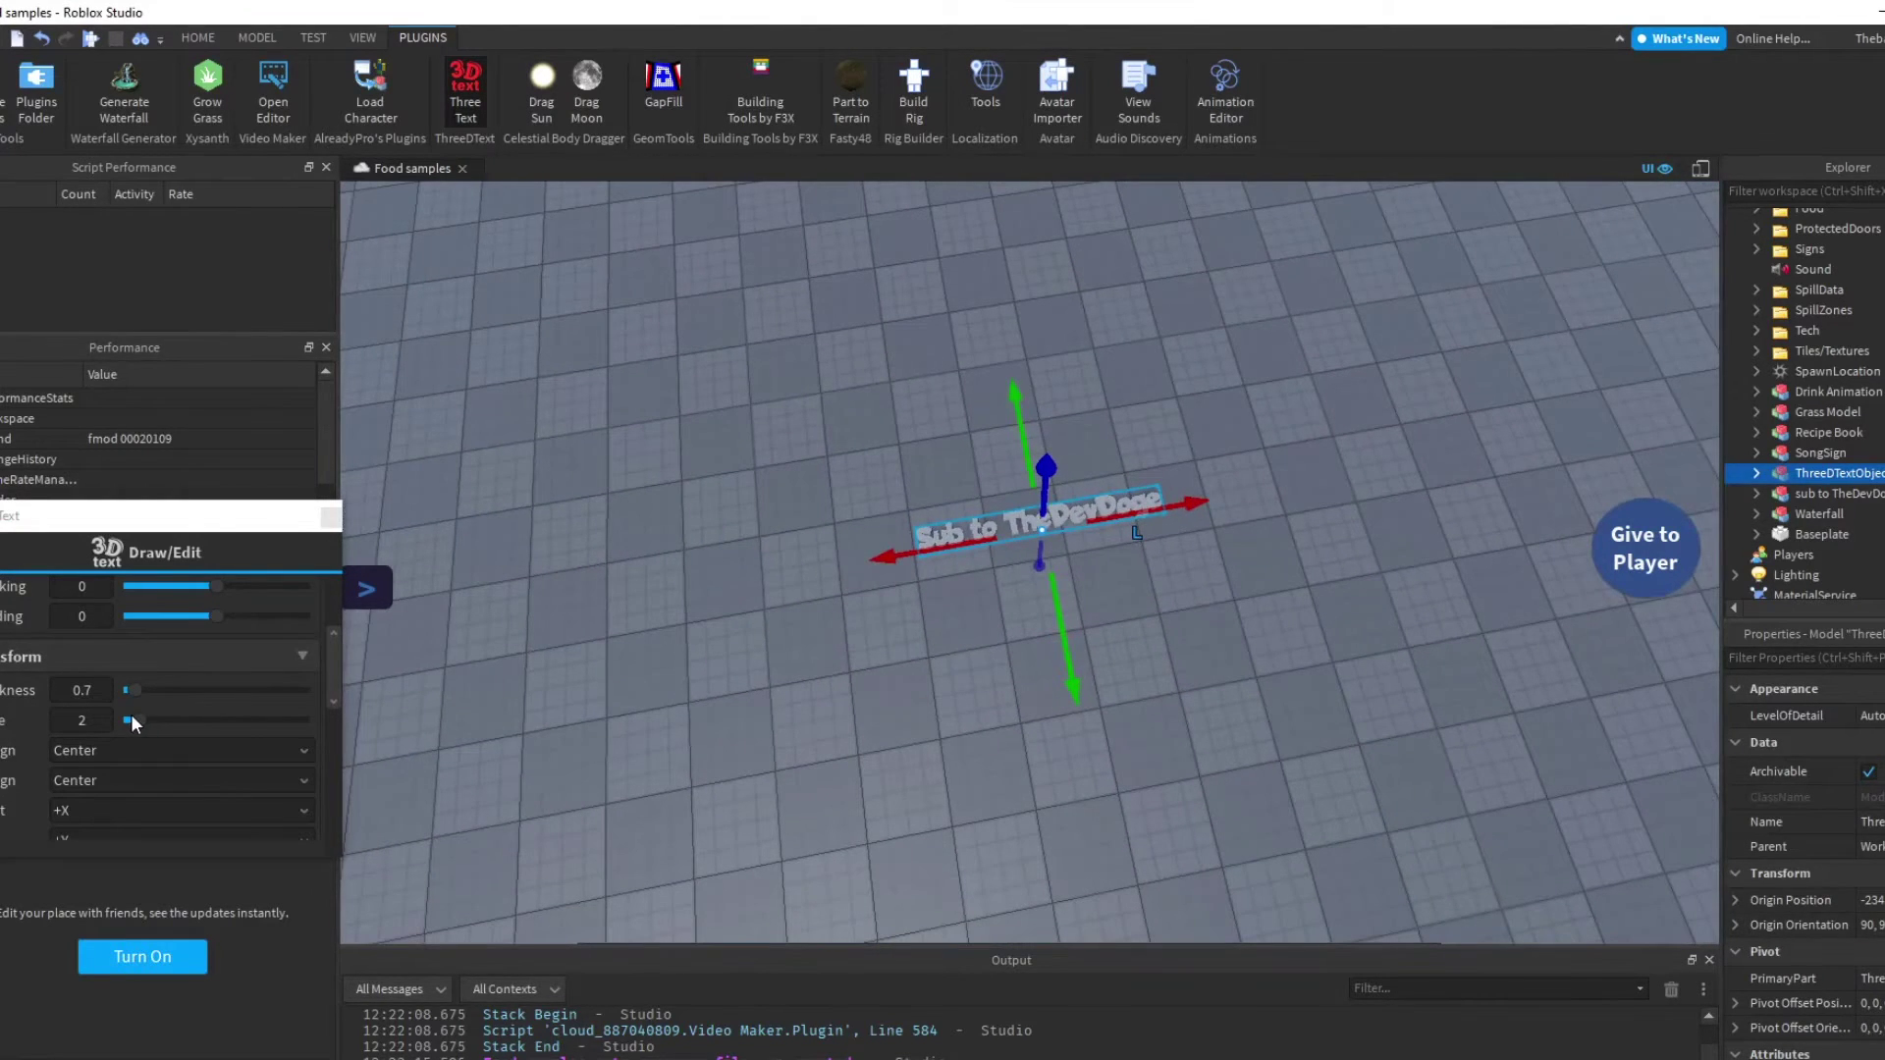
left_click_drag(132, 723, 381, 651)
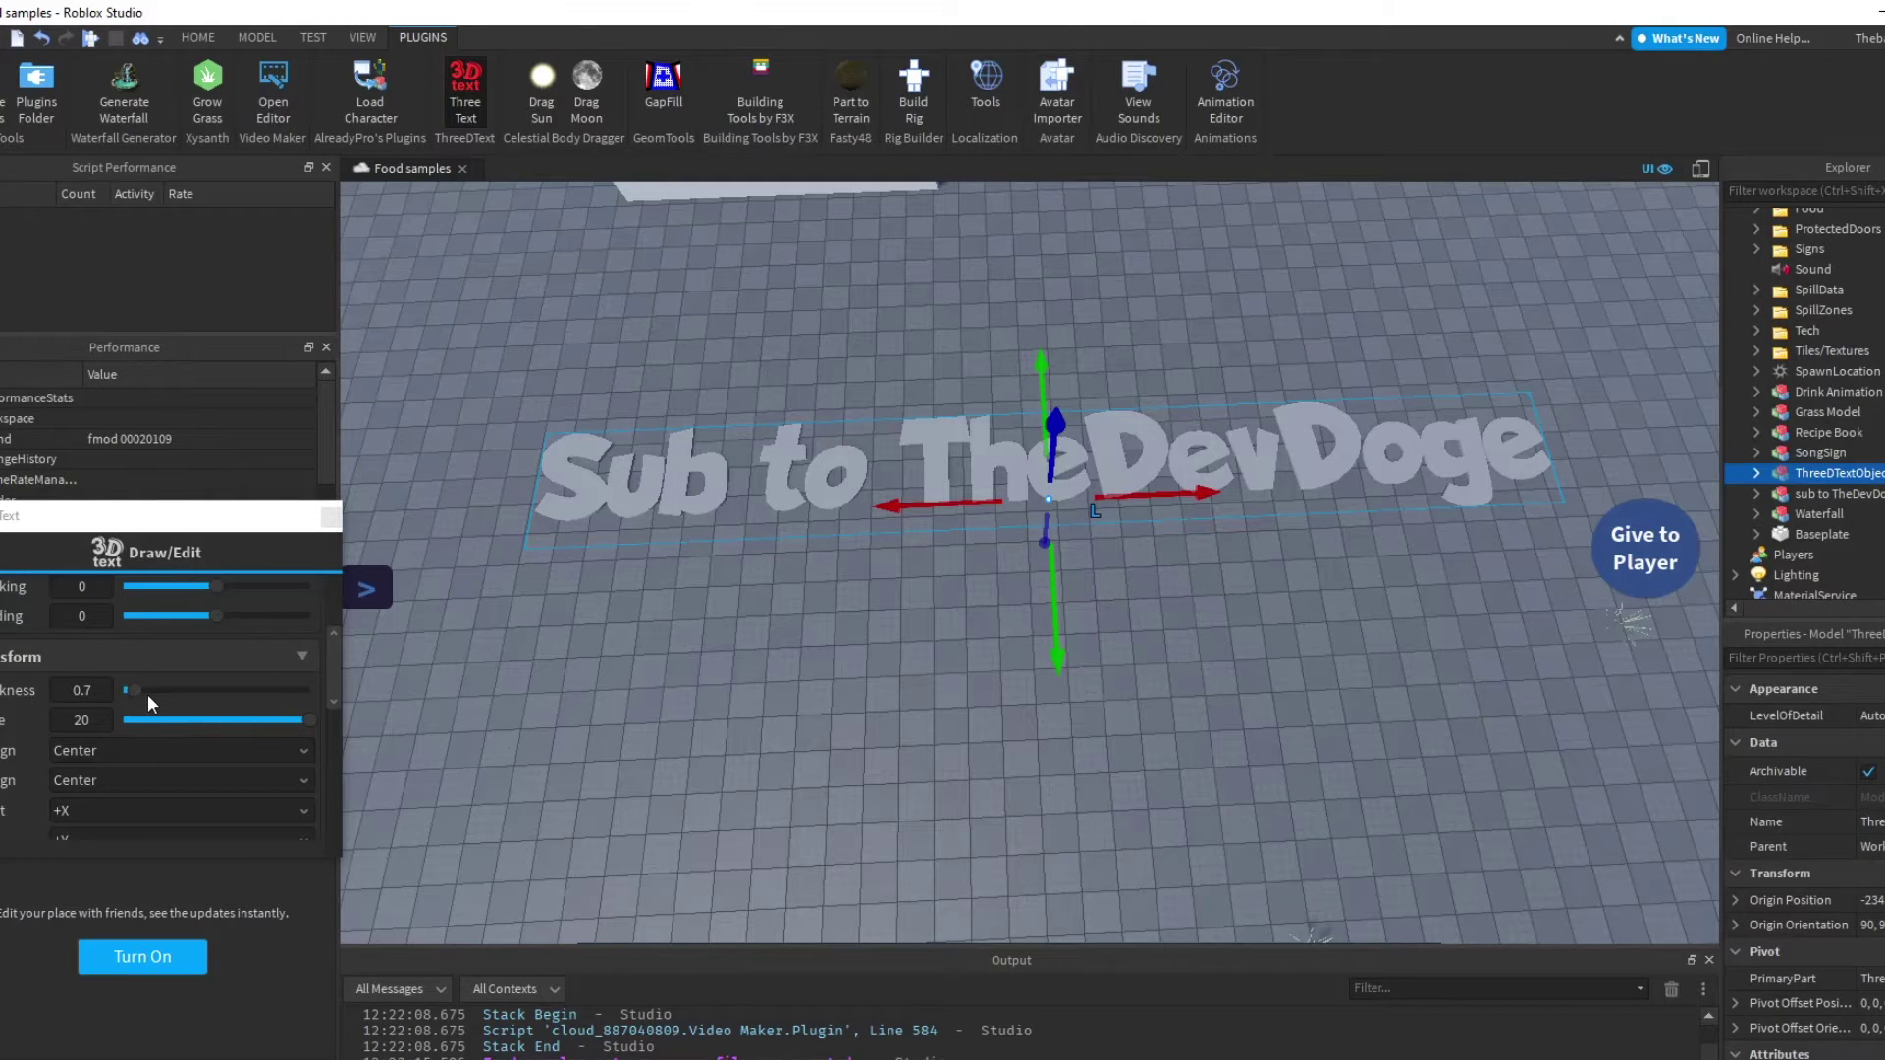
Step: Colour the 3D text green and raise its brightness to the maximum
scroll(175, 711, "down", 3)
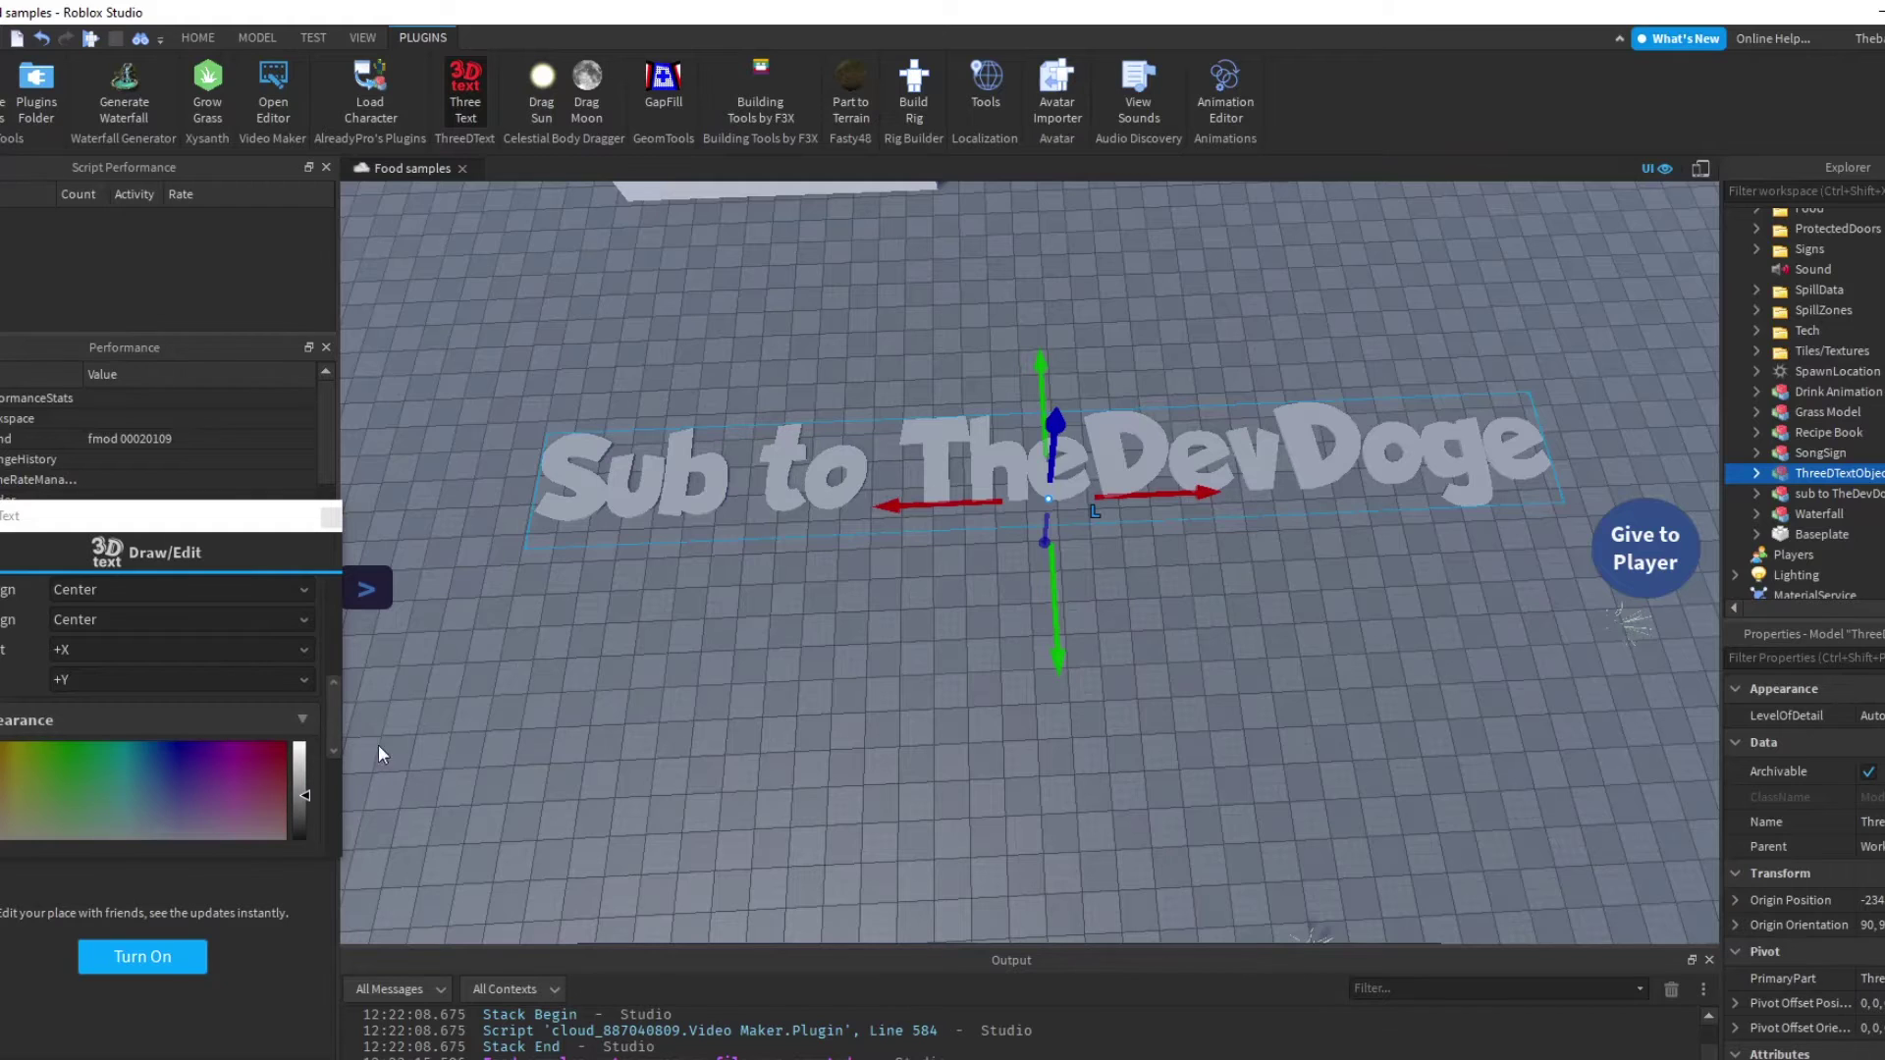
scroll(186, 740, "down", 3)
left_click(75, 592)
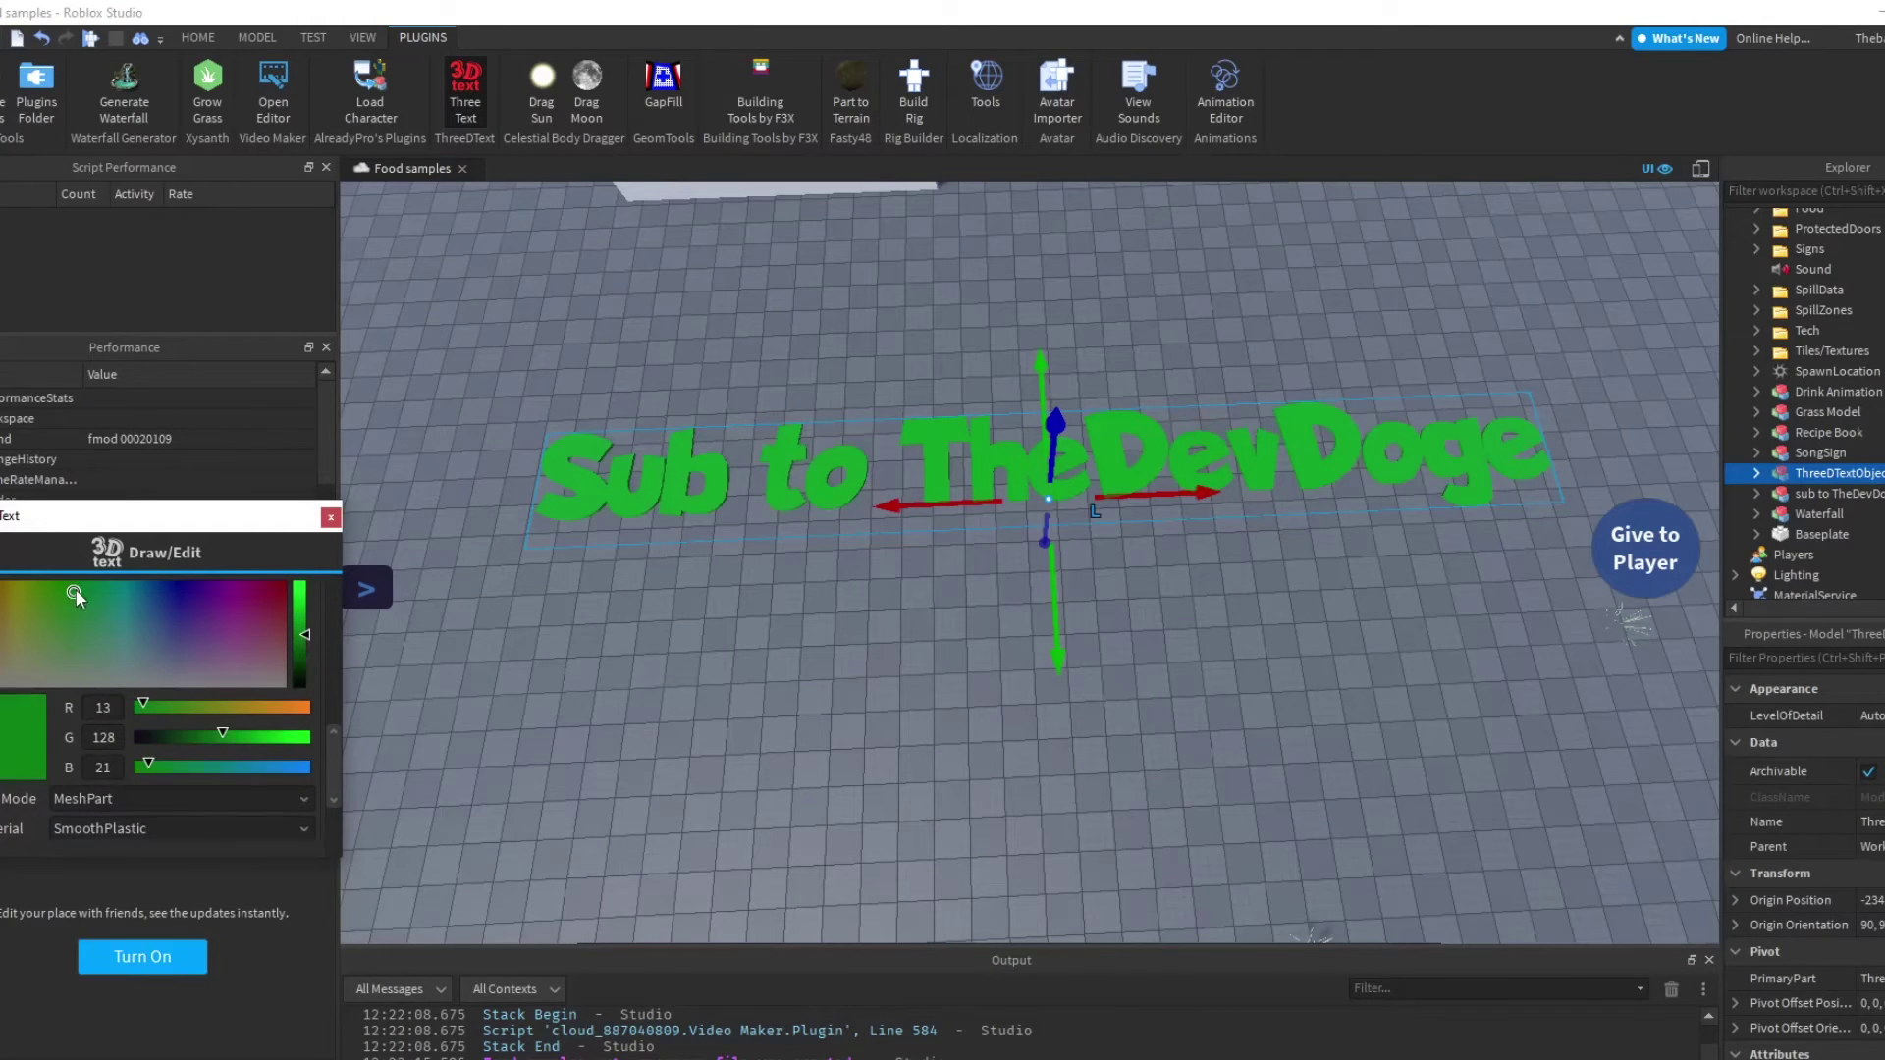
left_click_drag(304, 616, 298, 557)
Step: Apply the Neon material to the 3D text, finalize it and close the Three Text plugin
scroll(193, 656, "down", 3)
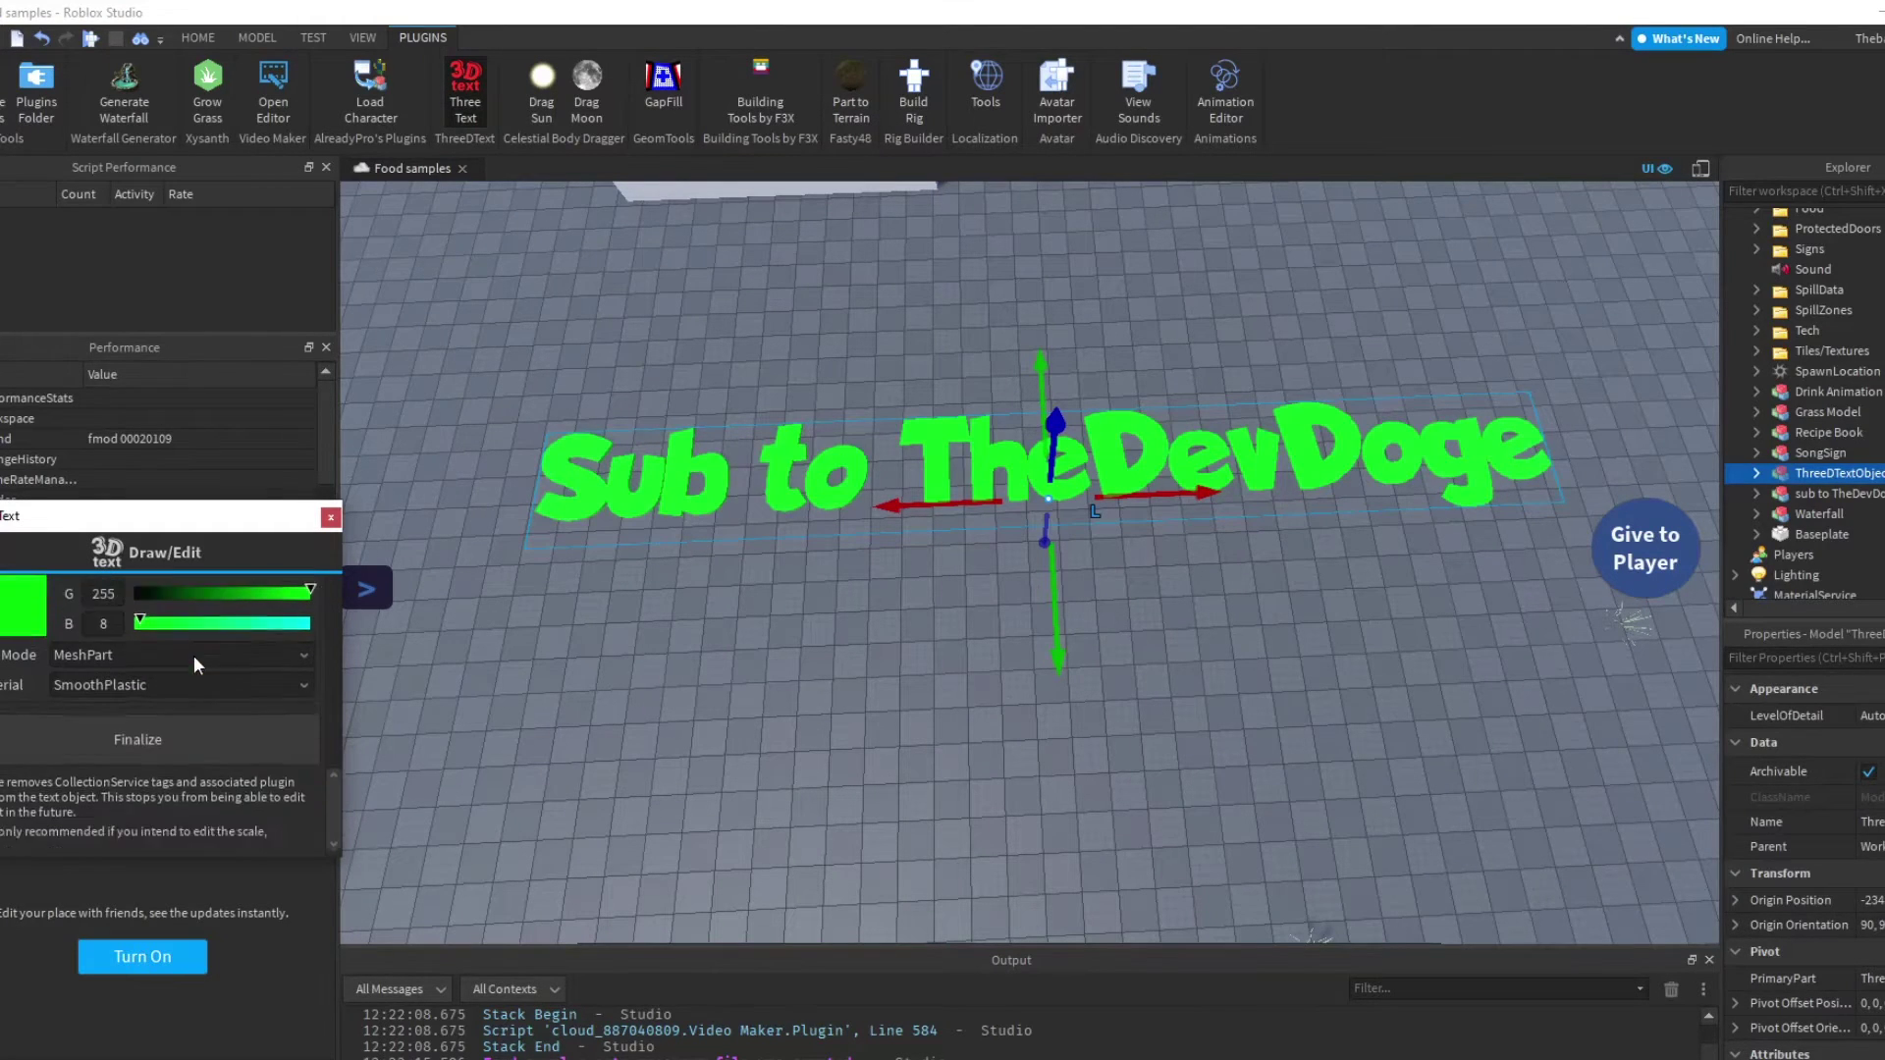
left_click(114, 671)
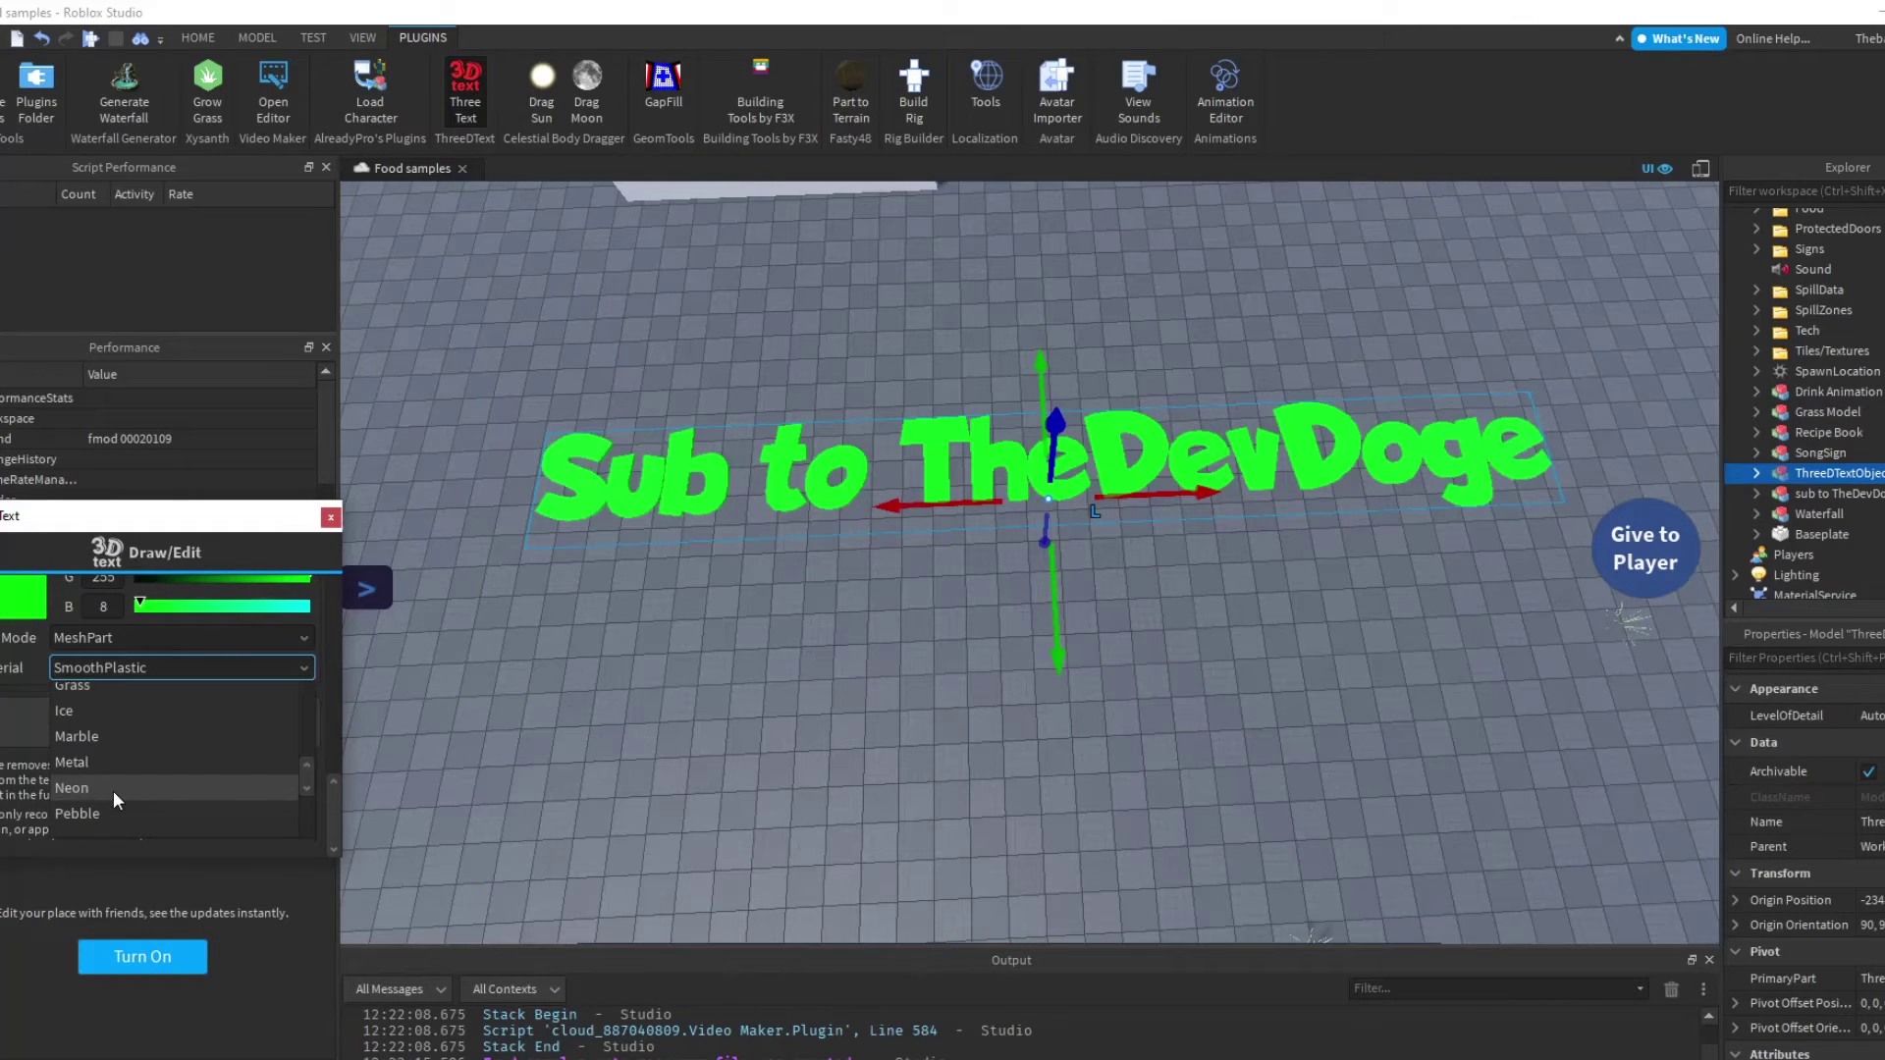
scroll(112, 792, "up", 3)
left_click(106, 790)
right_click_drag(921, 621, 921, 616)
key("s")
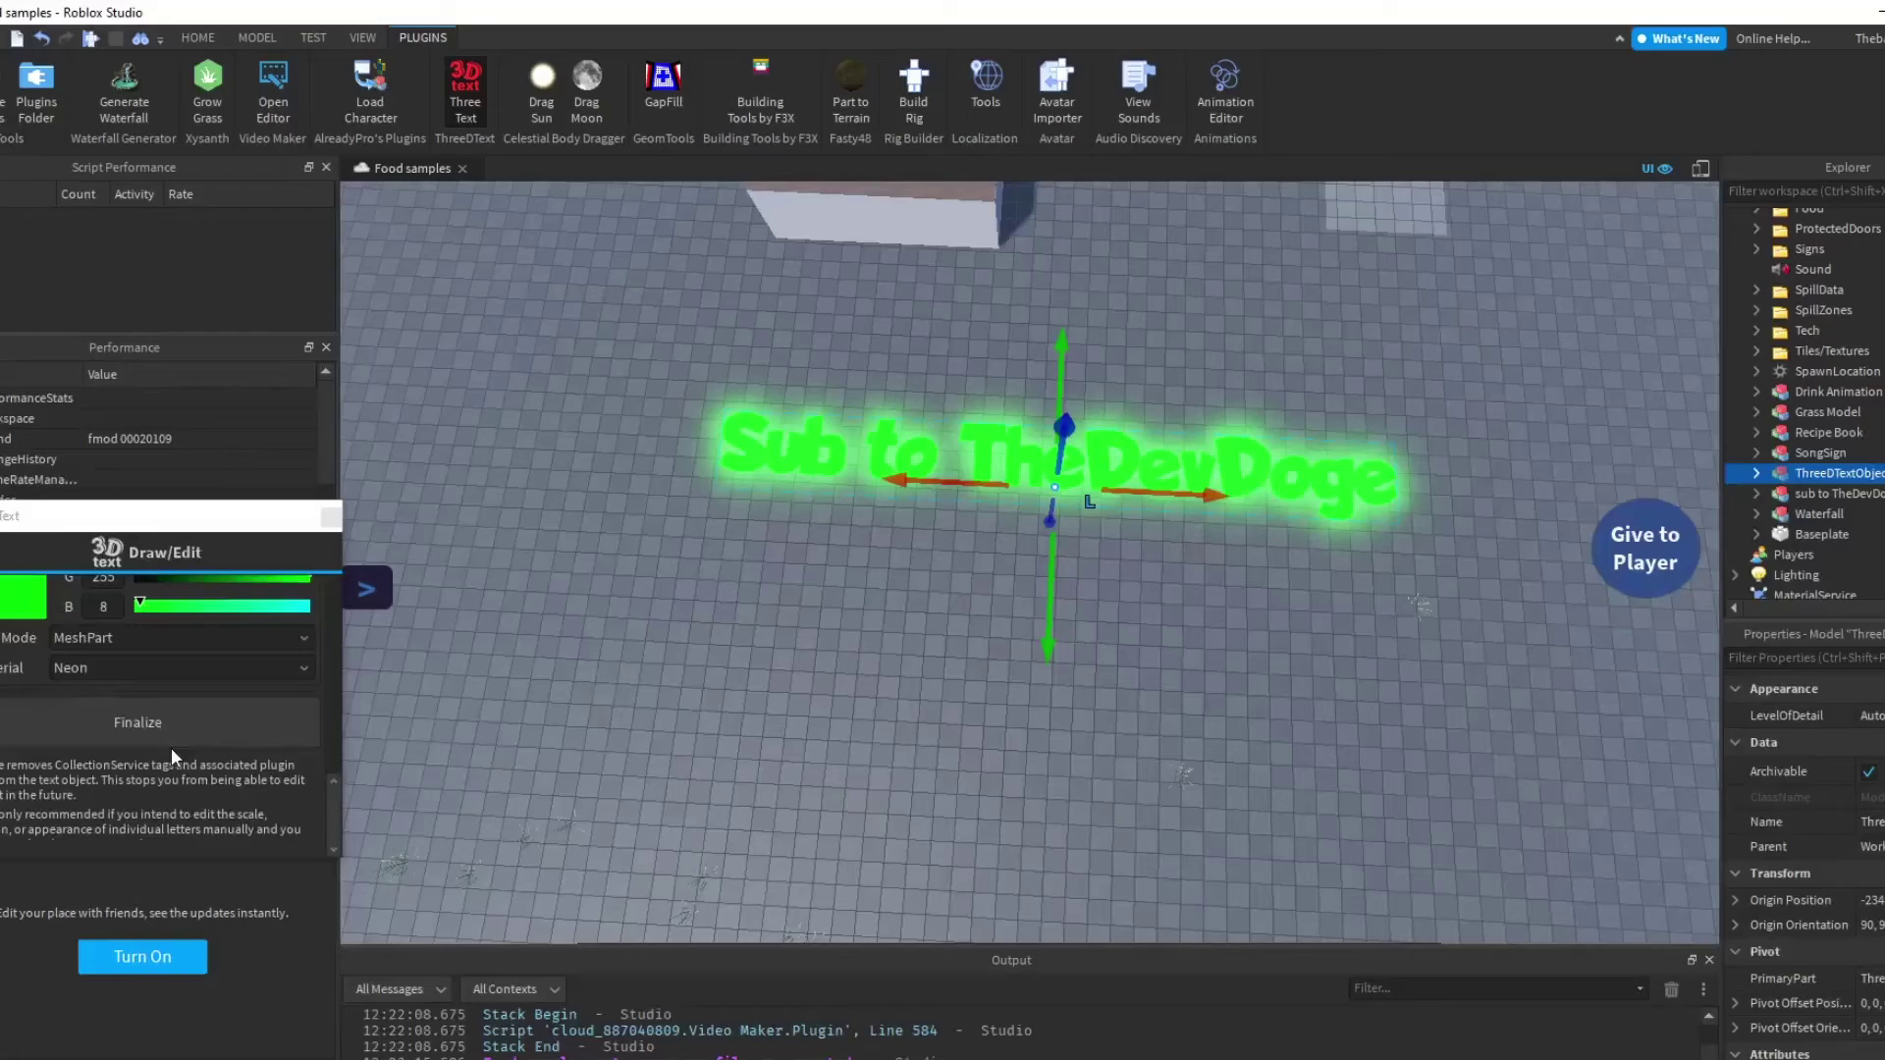
left_click(166, 737)
left_click(330, 516)
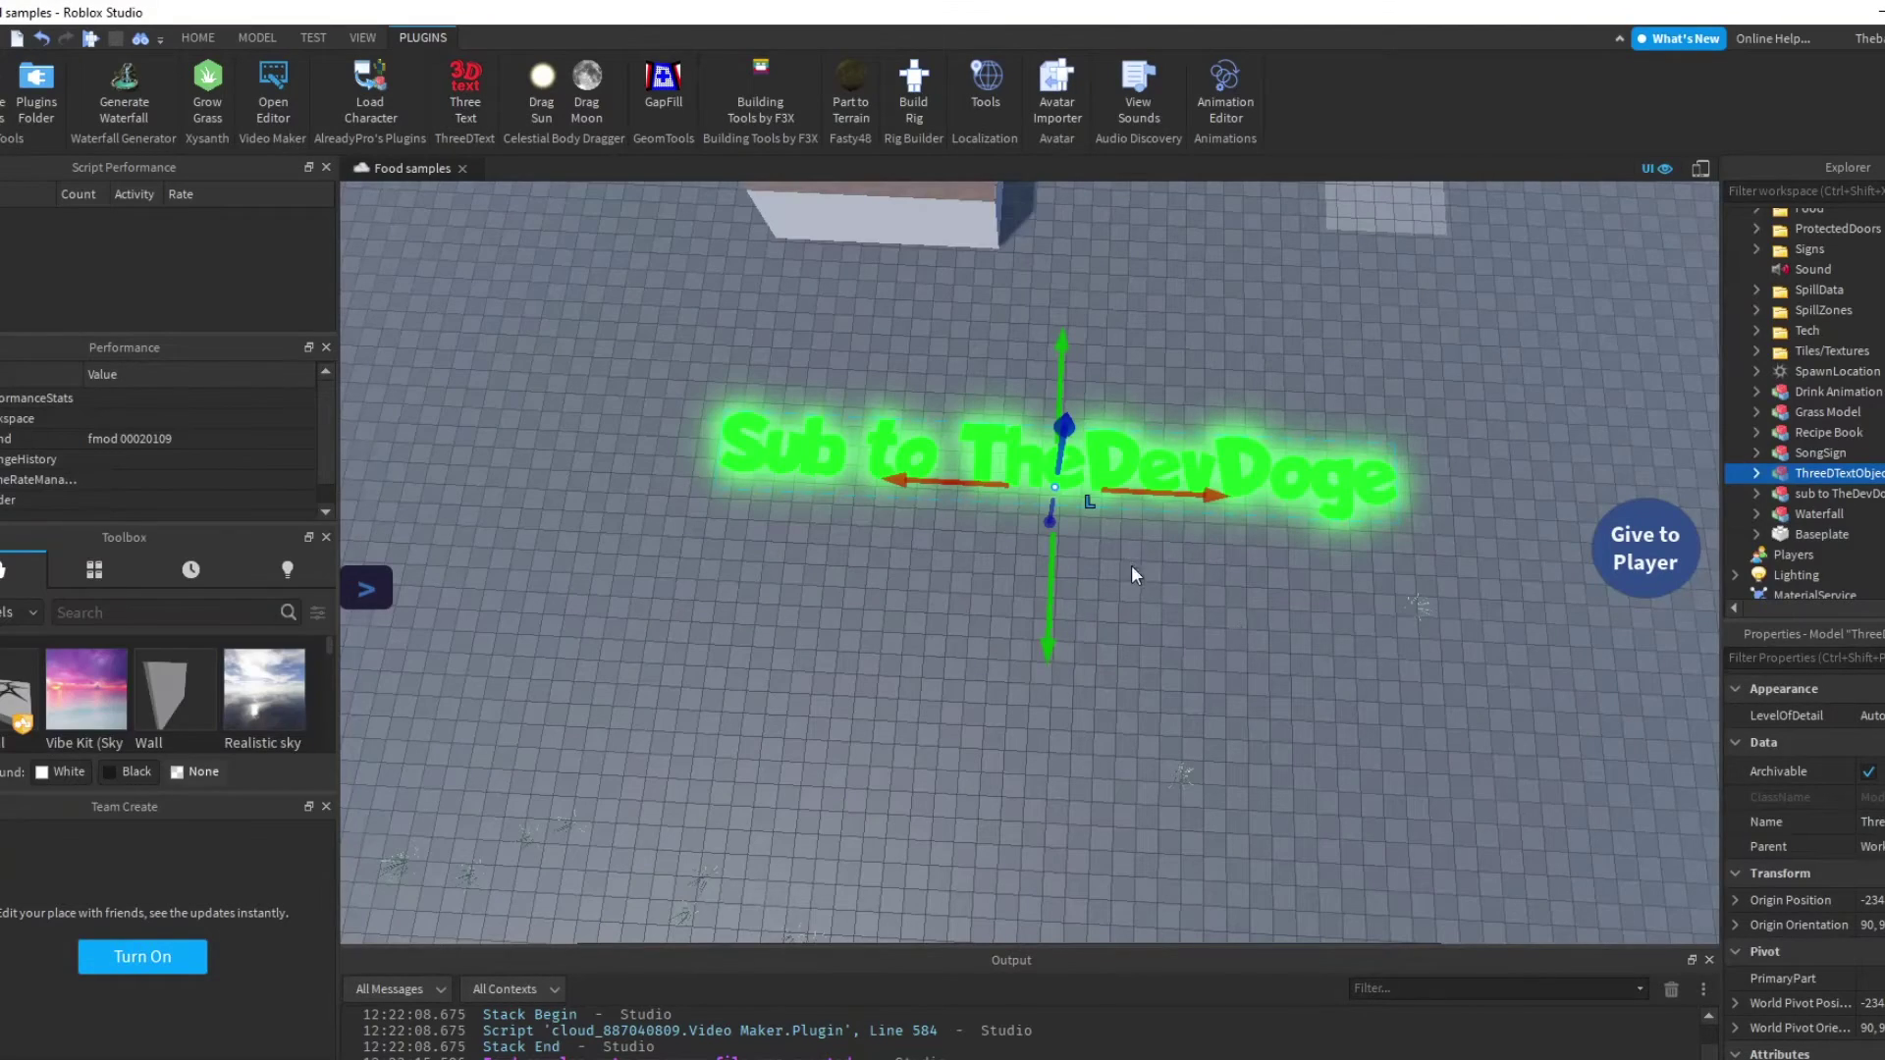
Step: Reposition the sun with the Drag Sun tool, and move the moon below the horizon with Drag Moon to bring back daylight
right_click_drag(1131, 564, 1217, 345)
key("s")
right_click_drag(1162, 438, 1162, 445)
key("w")
right_click_drag(1306, 386, 1306, 386)
key("w")
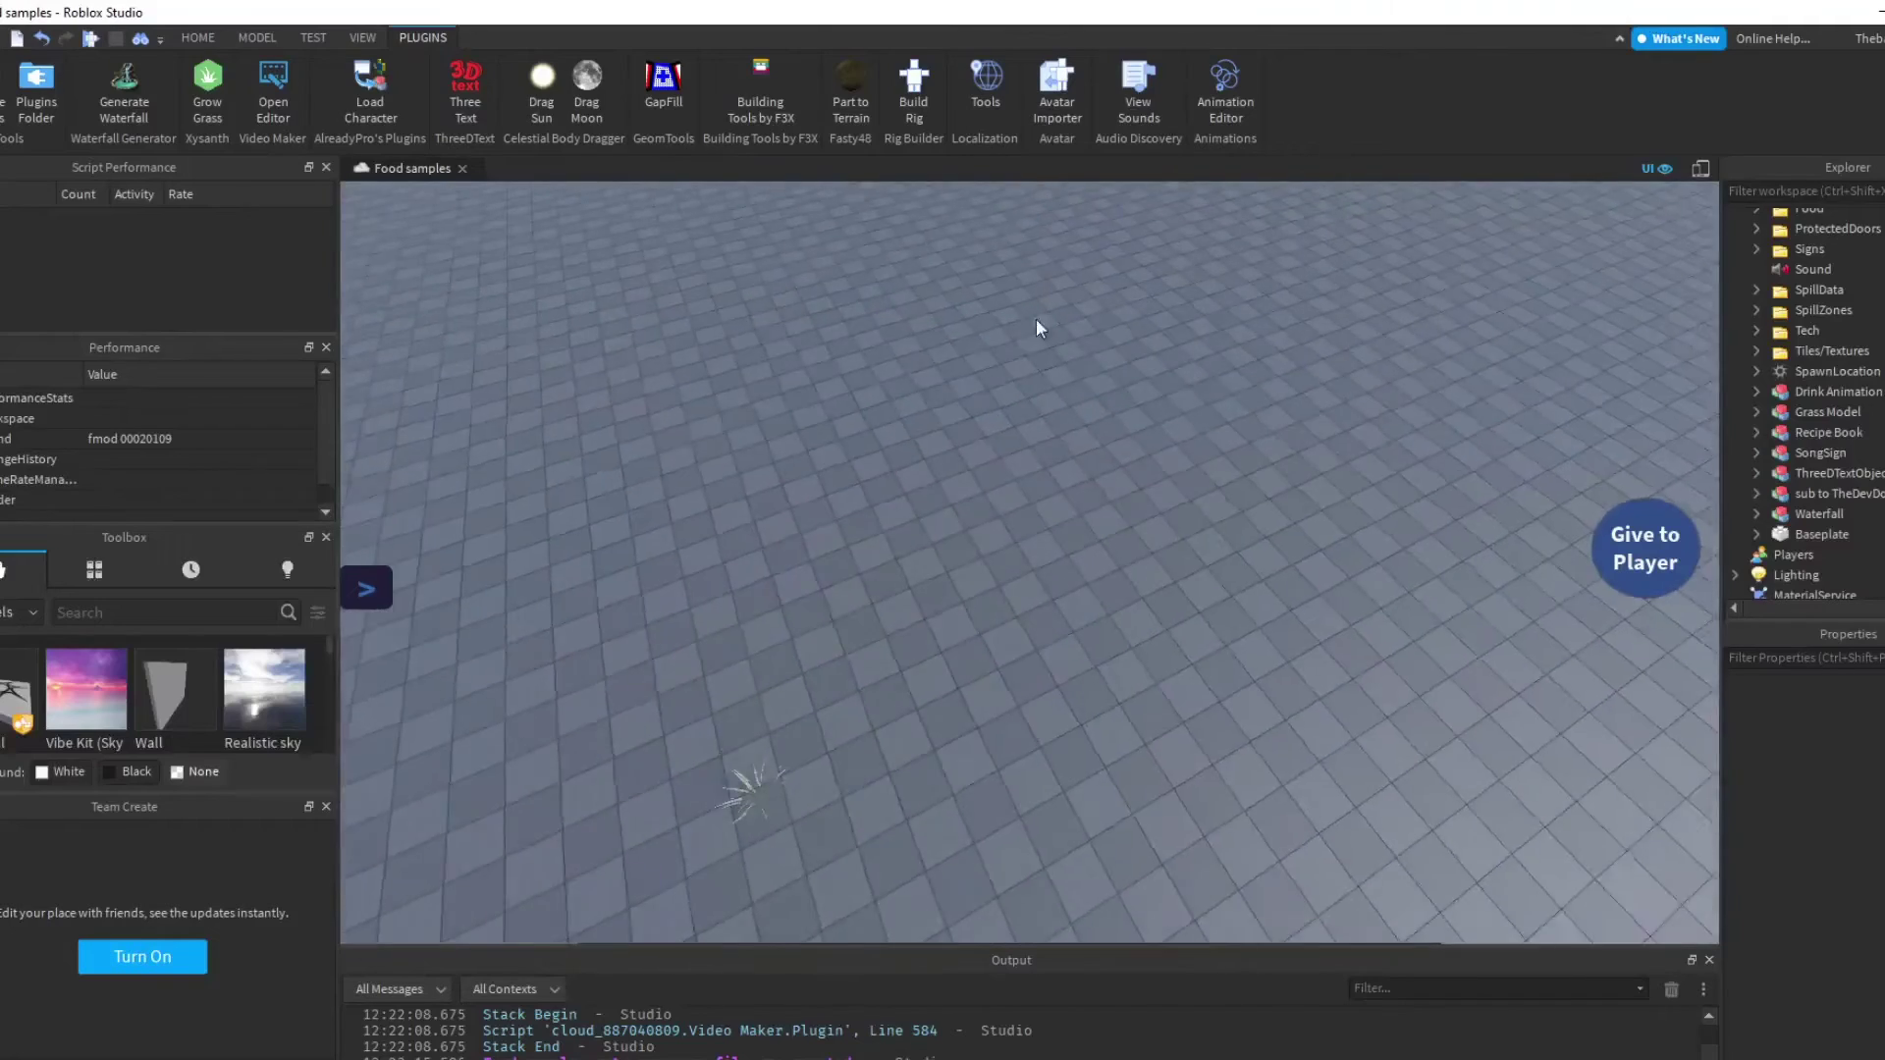
right_click_drag(825, 247, 988, 383)
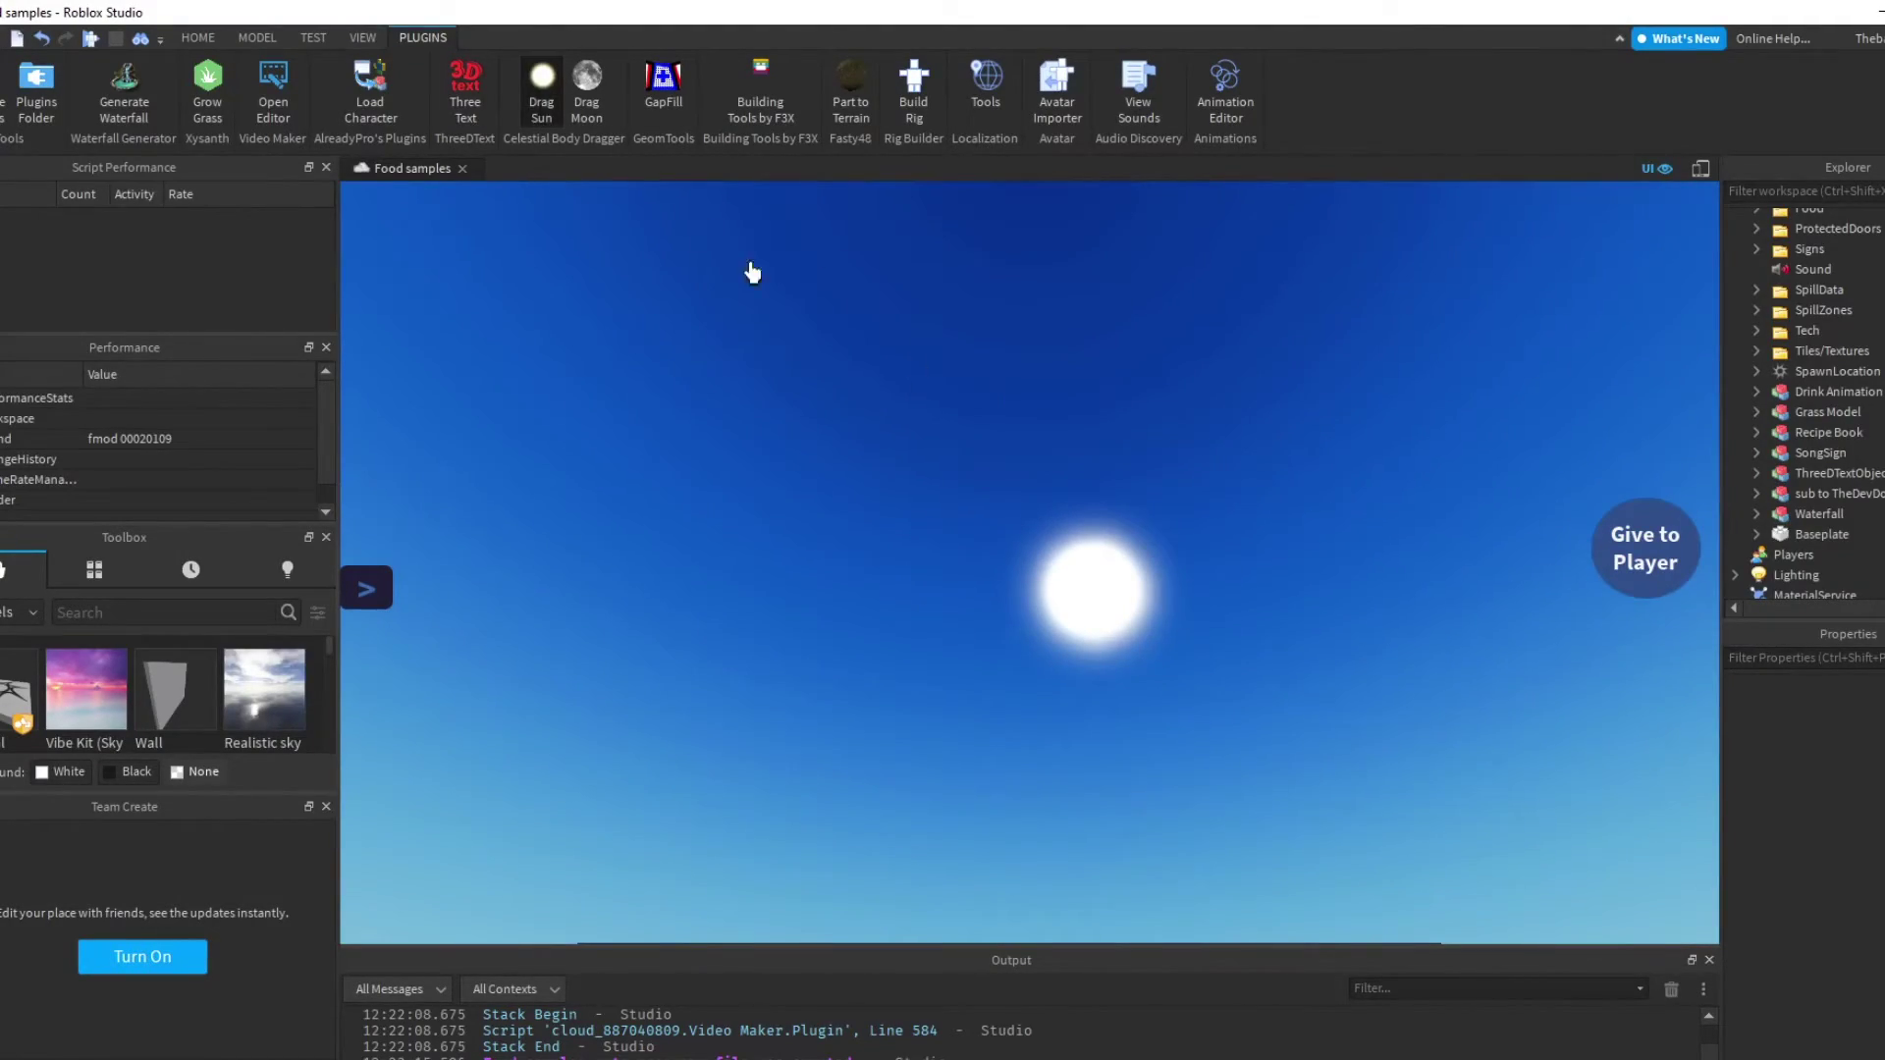
left_click_drag(1108, 586, 1101, 633)
right_click_drag(1101, 633, 1101, 633)
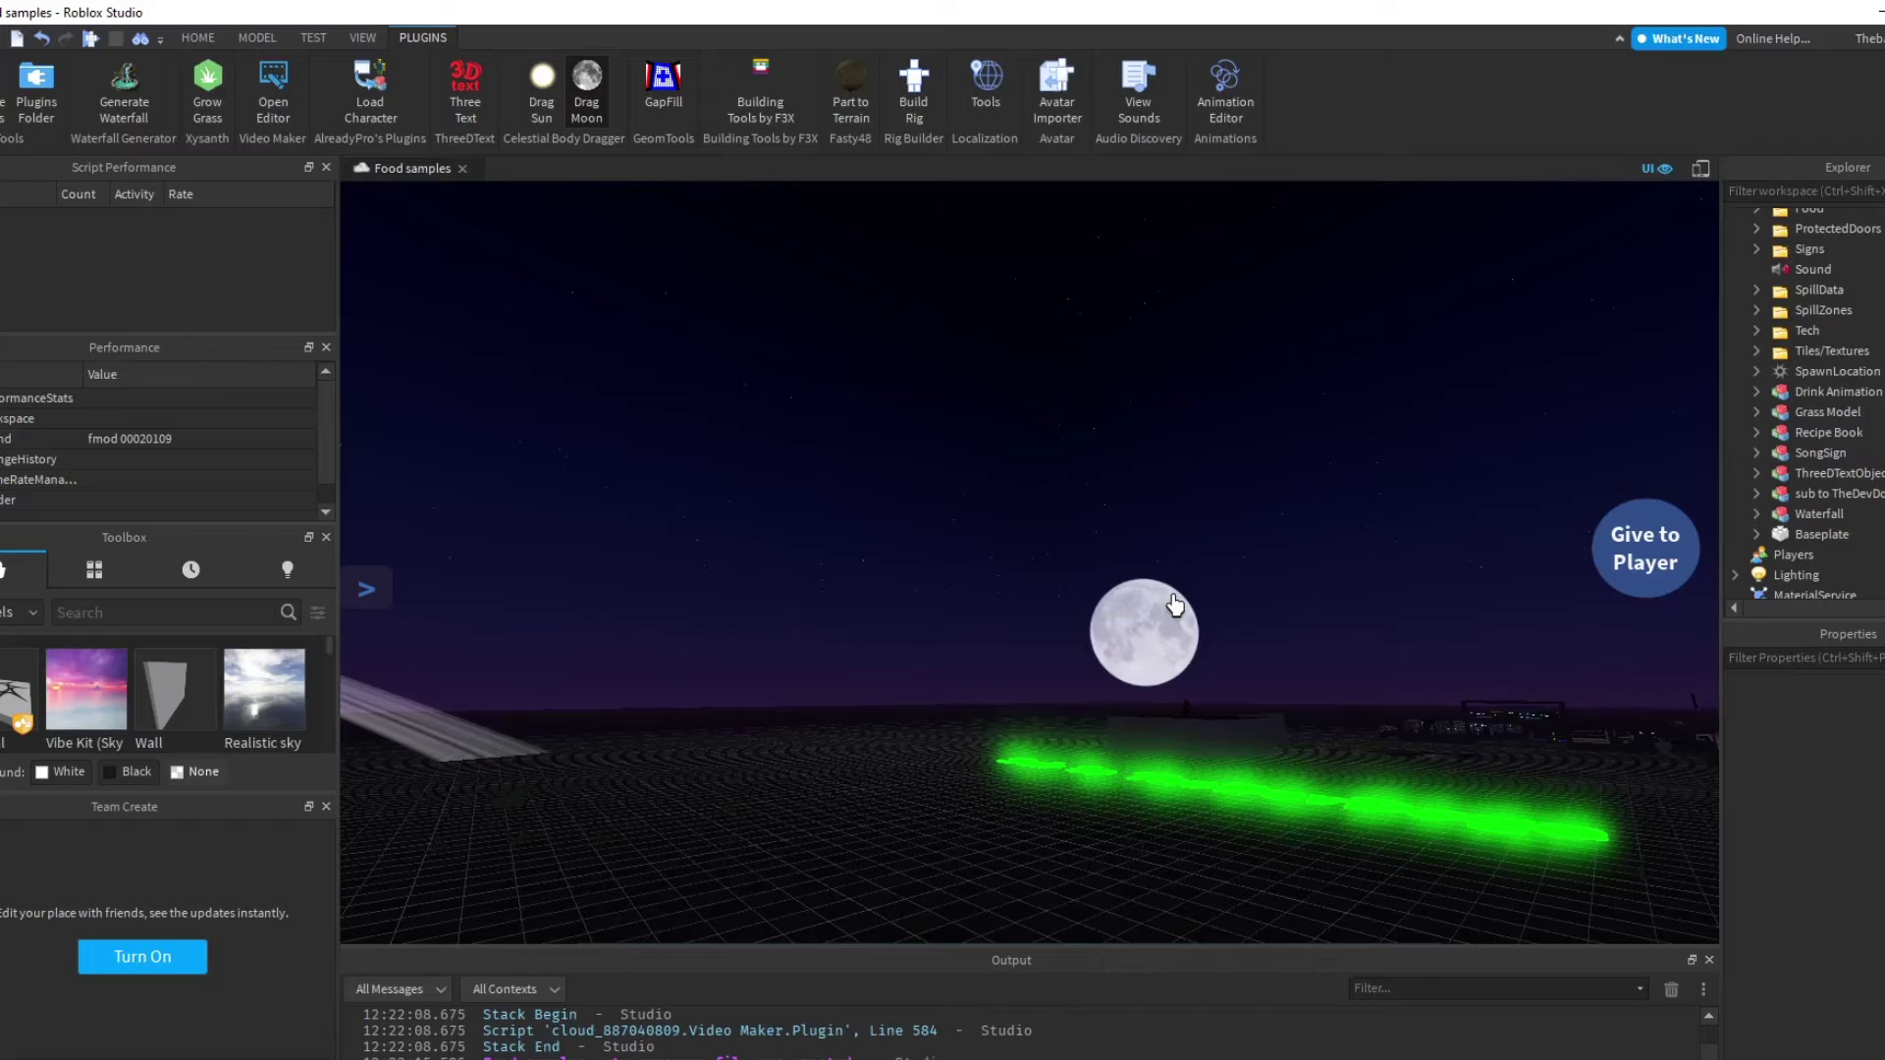
left_click_drag(1159, 654, 1078, 813)
right_click_drag(1045, 787, 1046, 787)
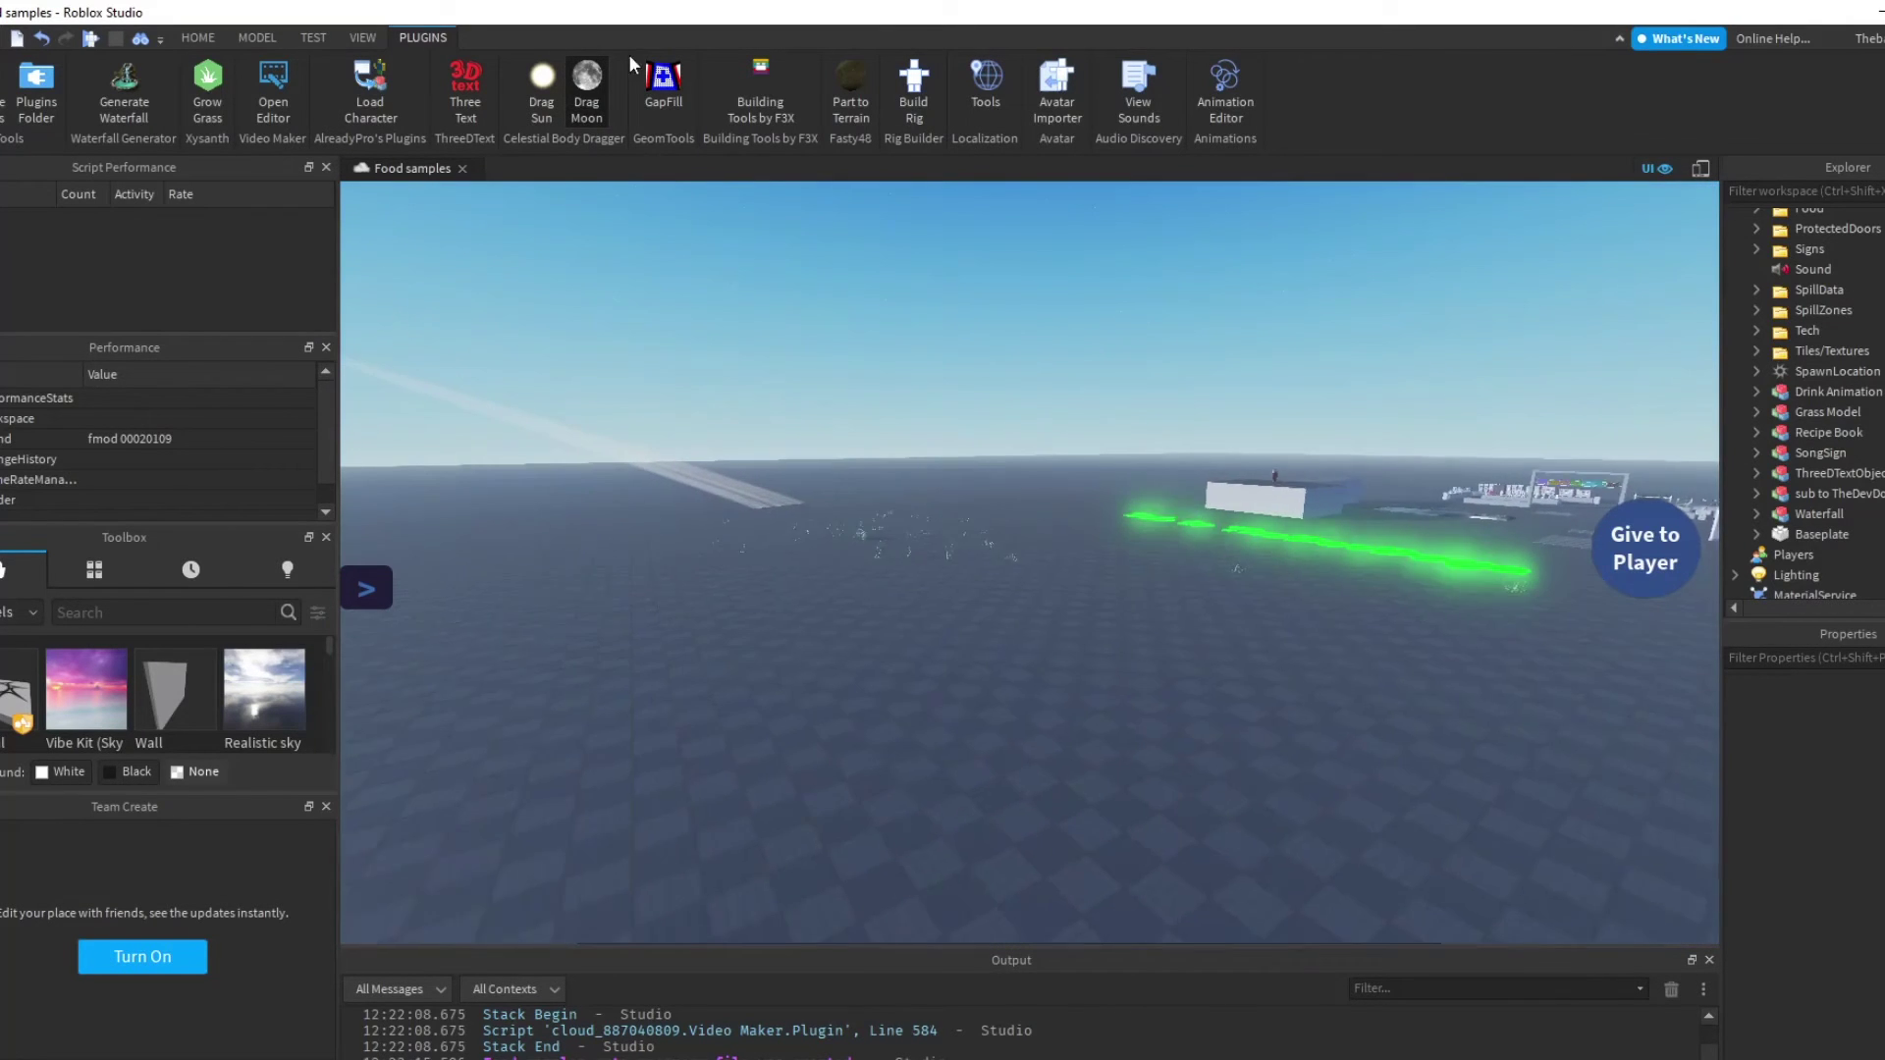
Step: Extend the end of the long white block with a GapFill part, using Normal force direction and BestGuess thickness
right_click_drag(876, 310, 886, 290)
key("w")
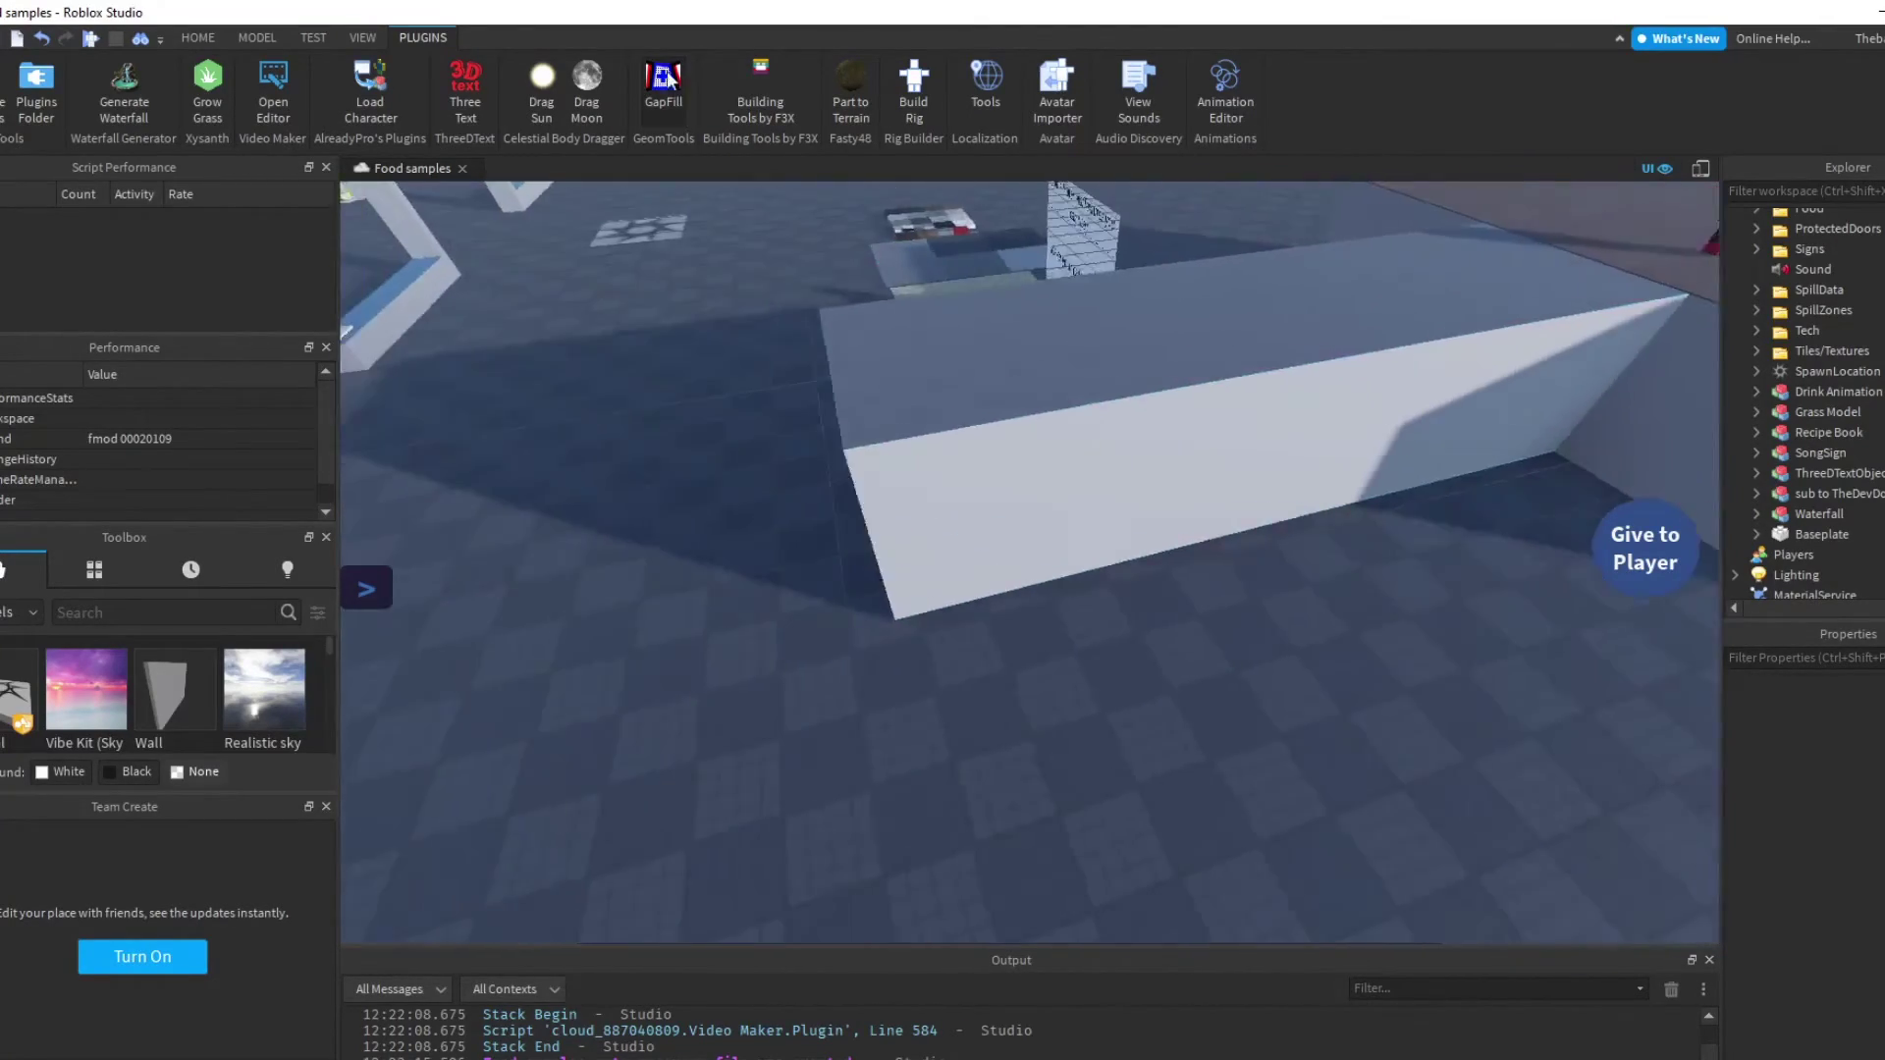
left_click(663, 98)
right_click_drag(991, 400, 992, 400)
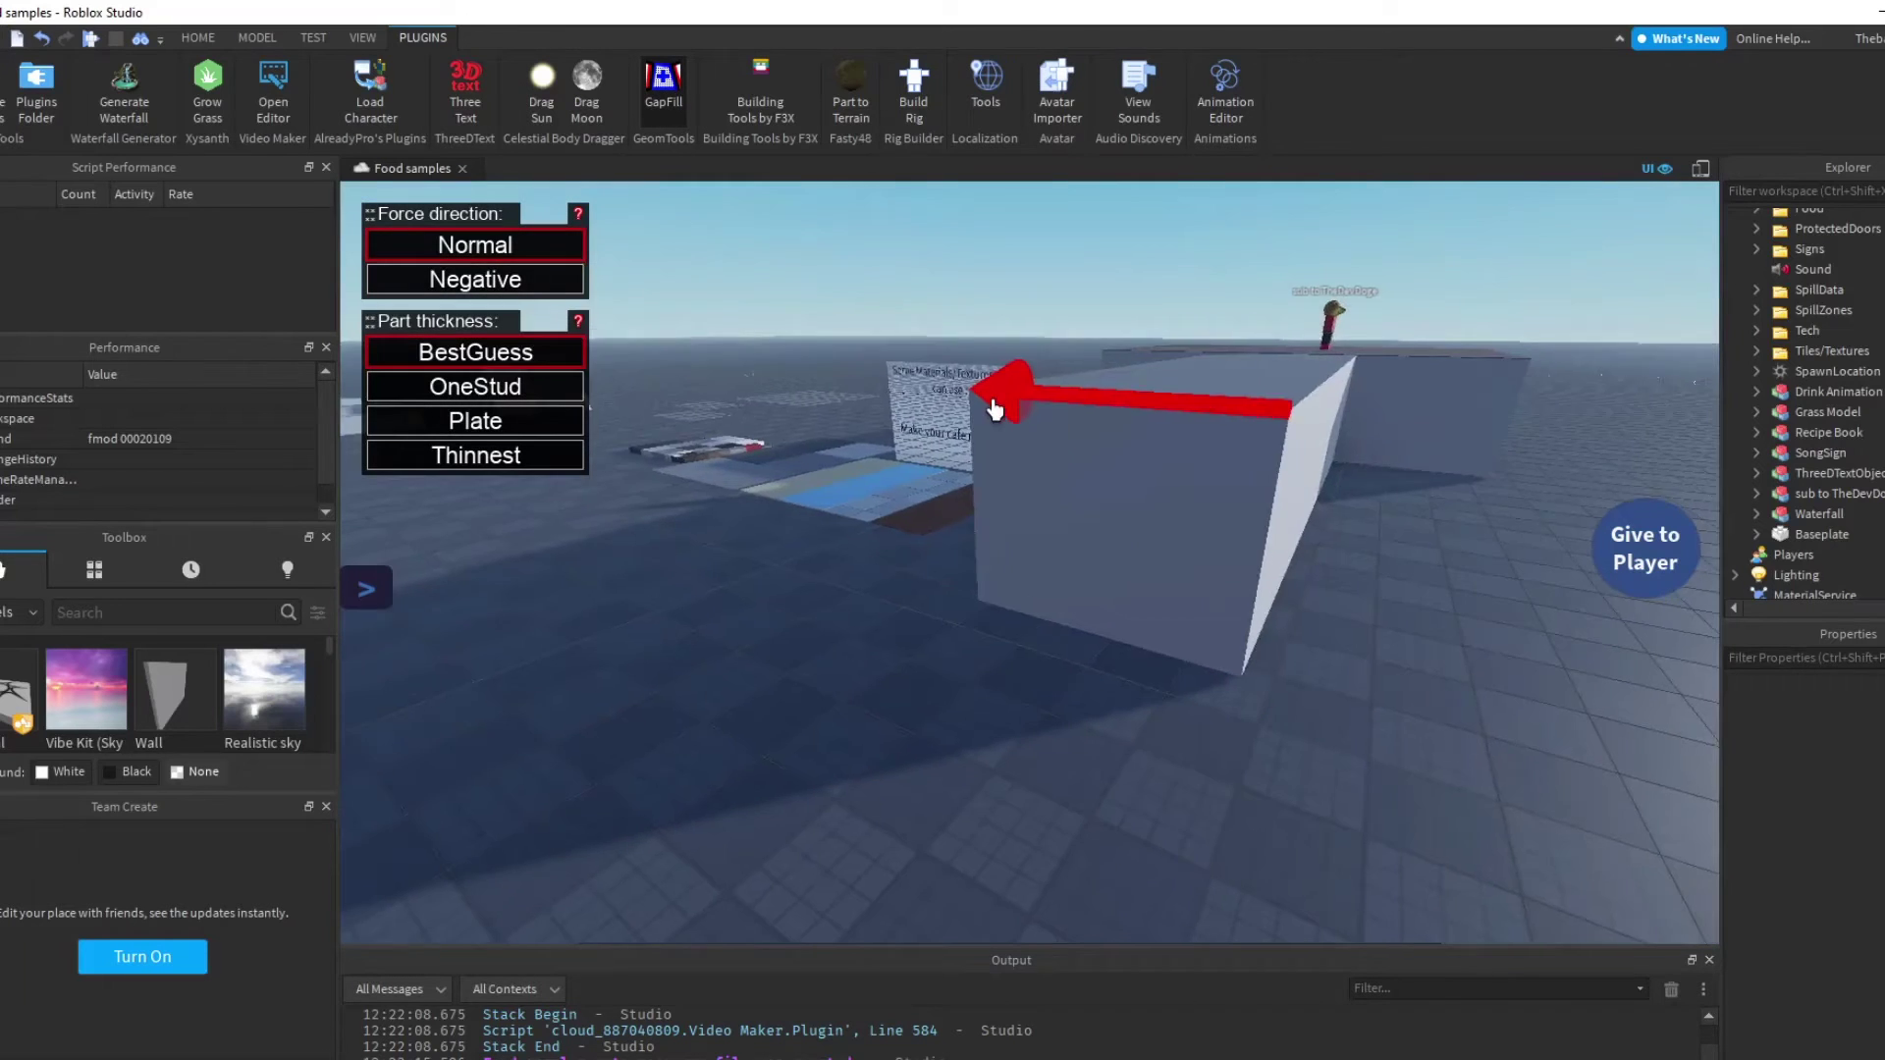
key("d")
key("a")
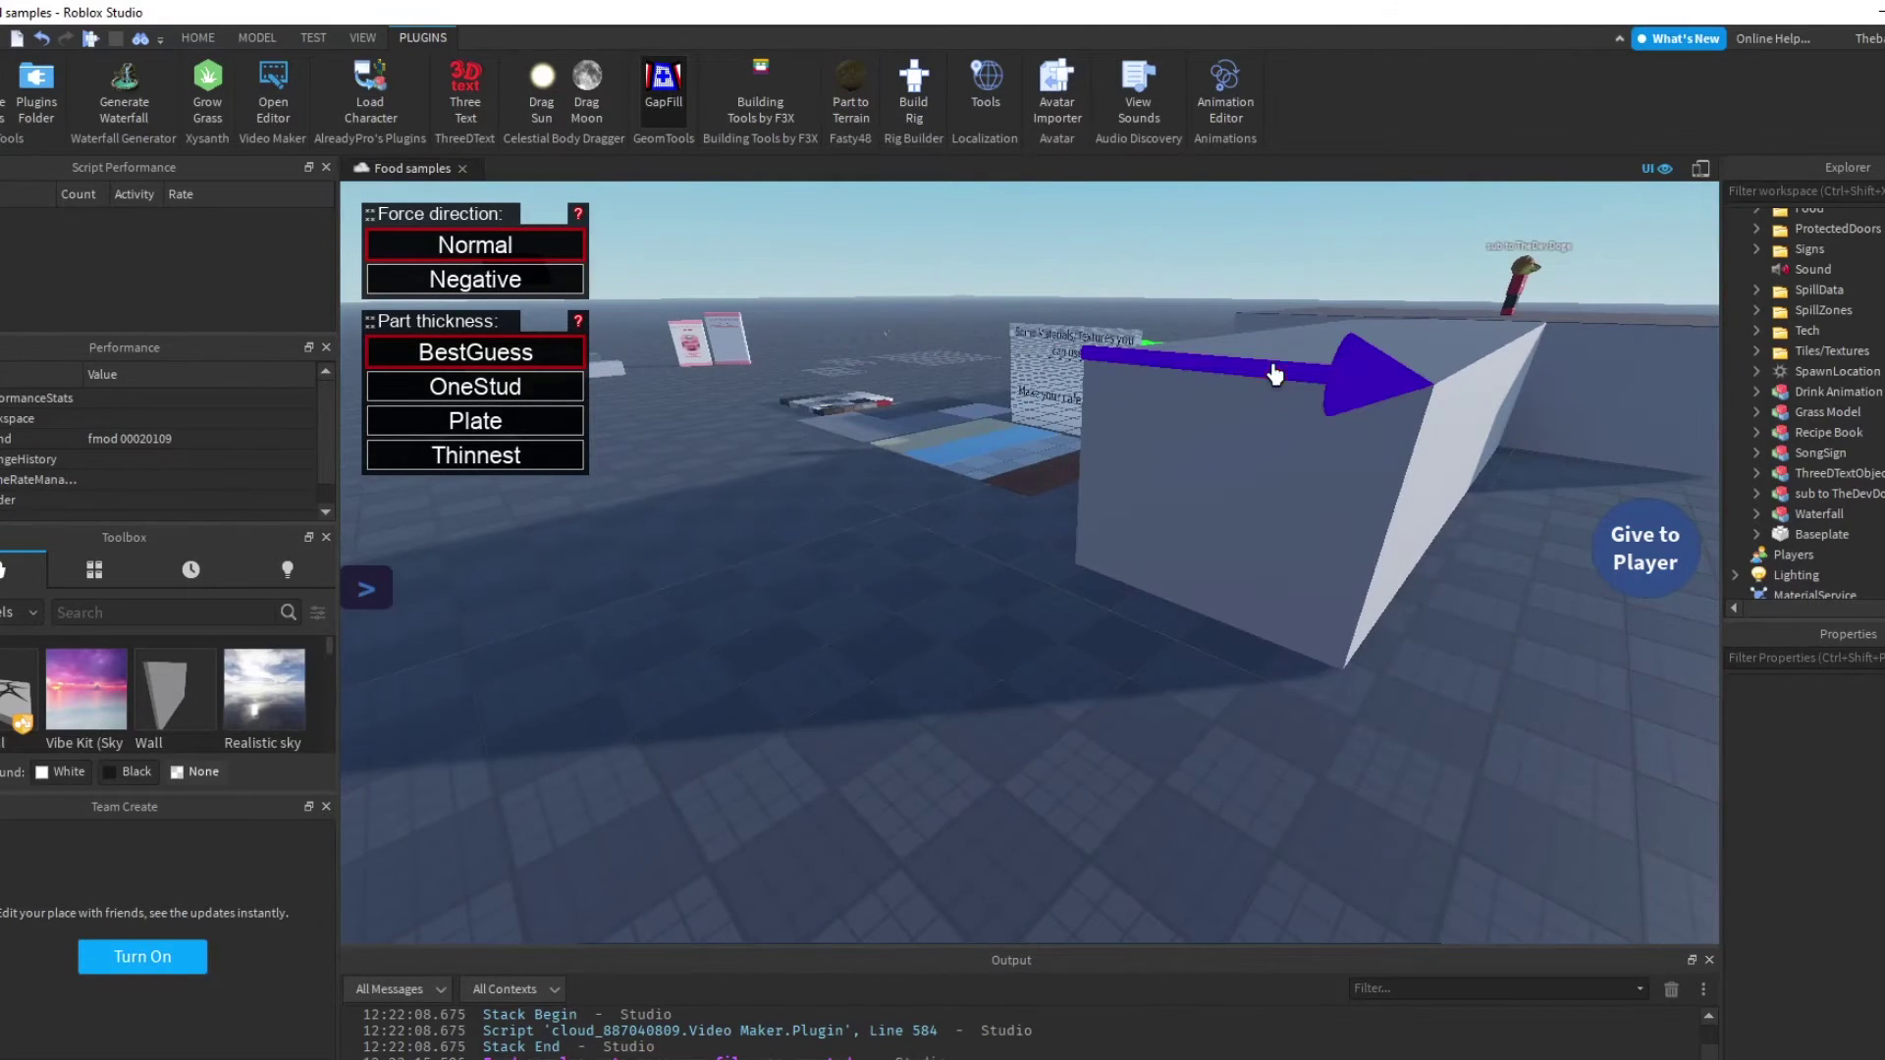
left_click(1358, 531)
key("s")
right_click_drag(1339, 547, 1351, 543)
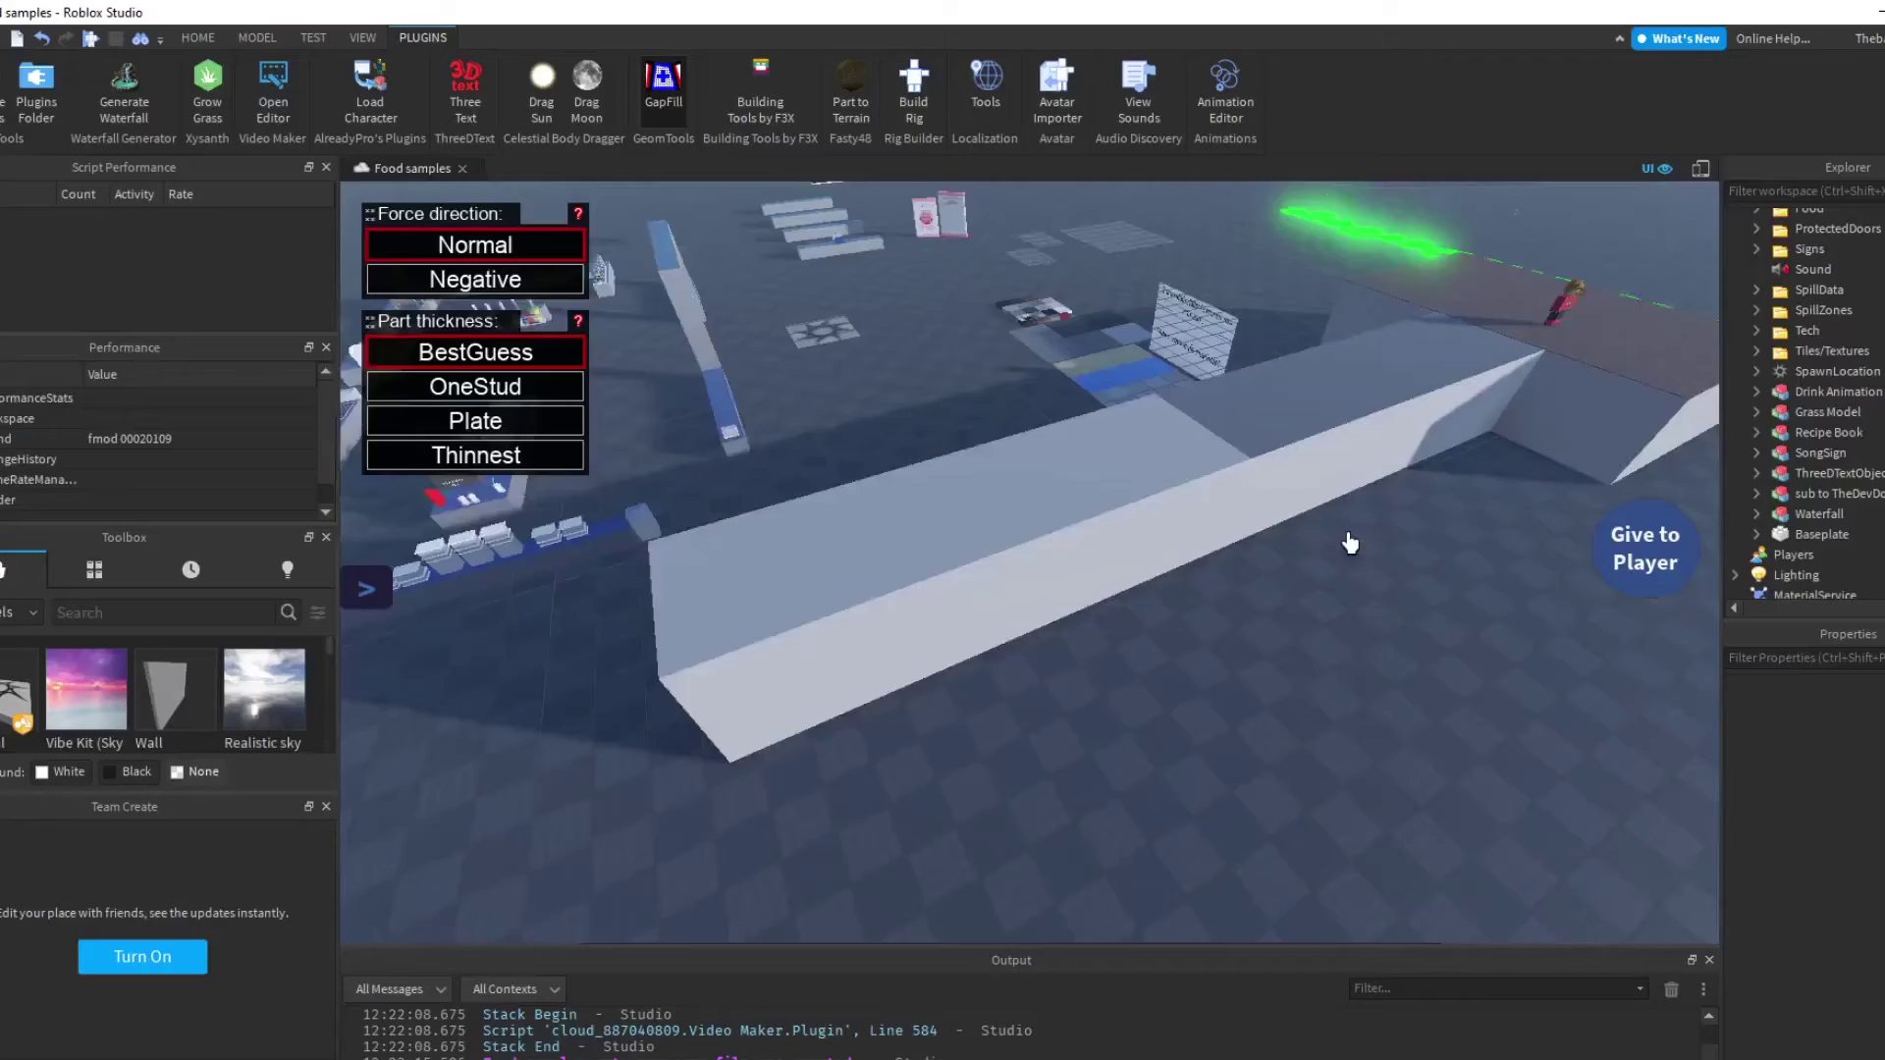
Step: Examine the filled section of the white block from several sides and exit the GapFill tool
key("a")
key("w")
key("d")
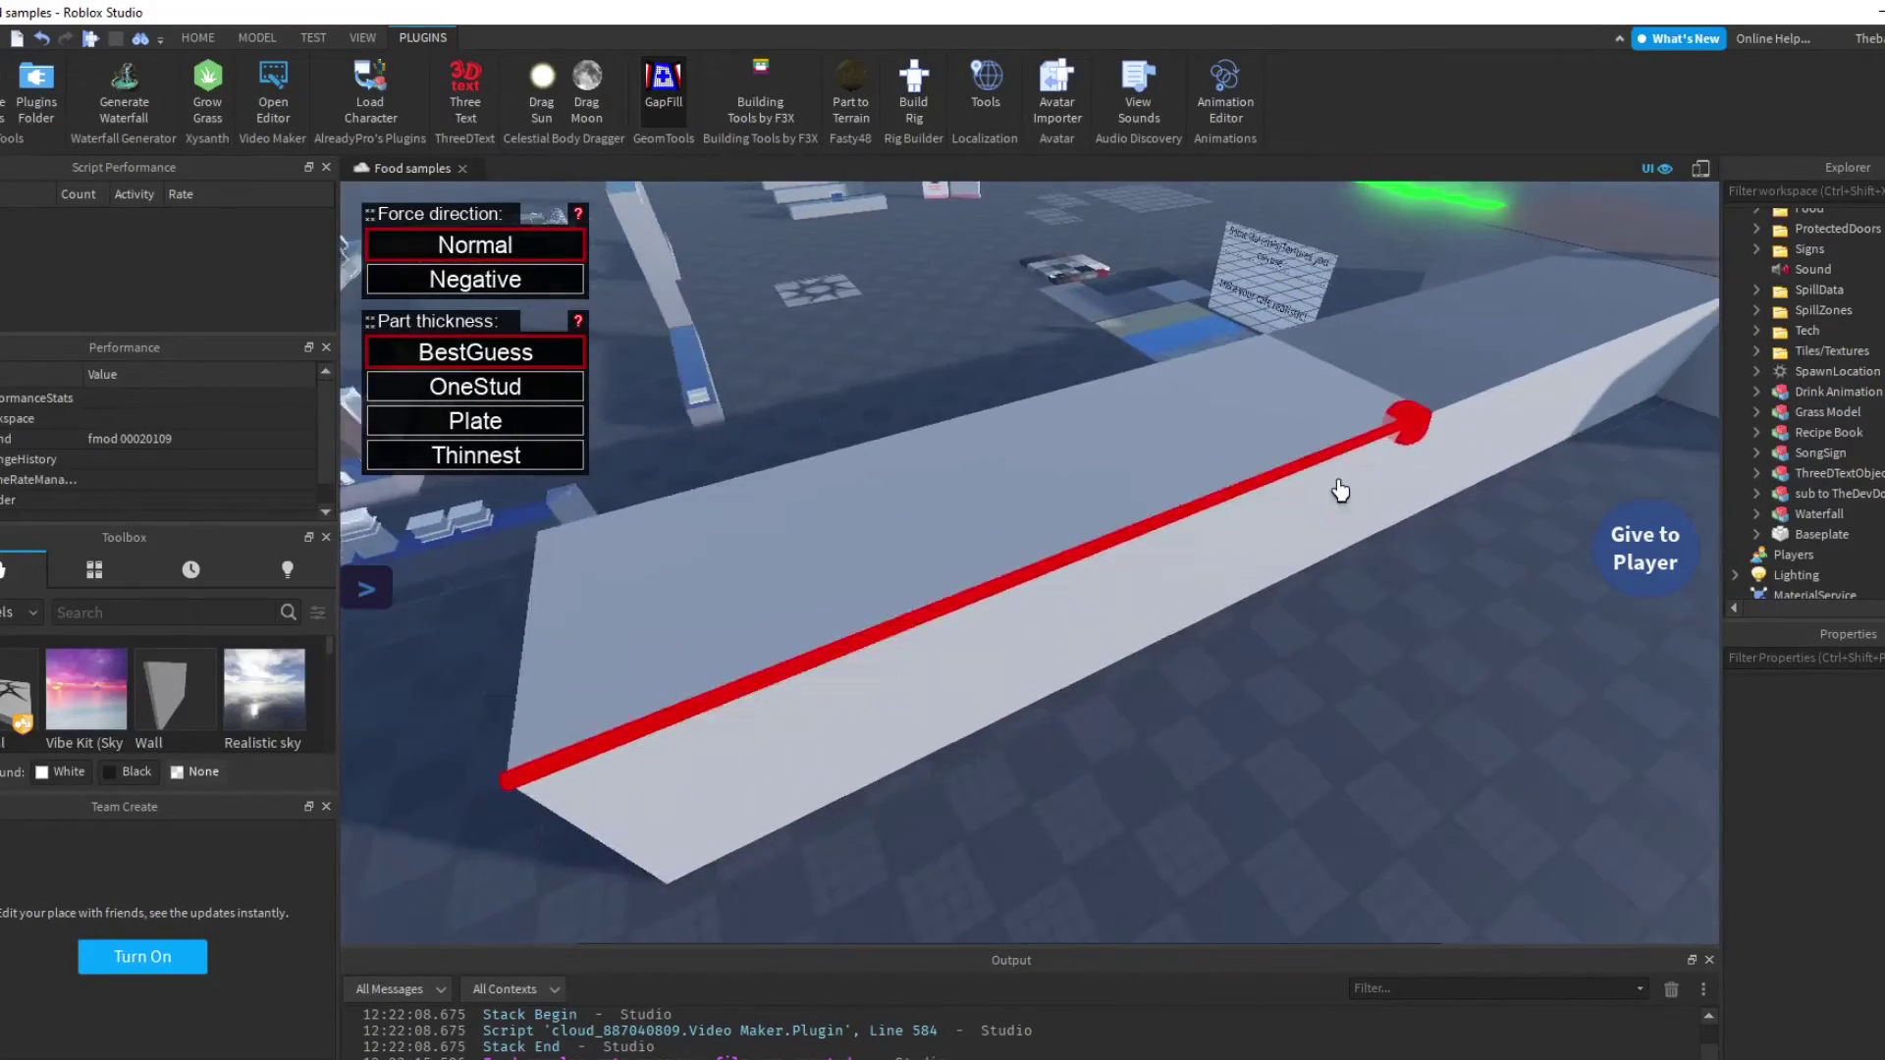
key("d")
right_click_drag(1313, 383, 1311, 381)
key("w")
key("a")
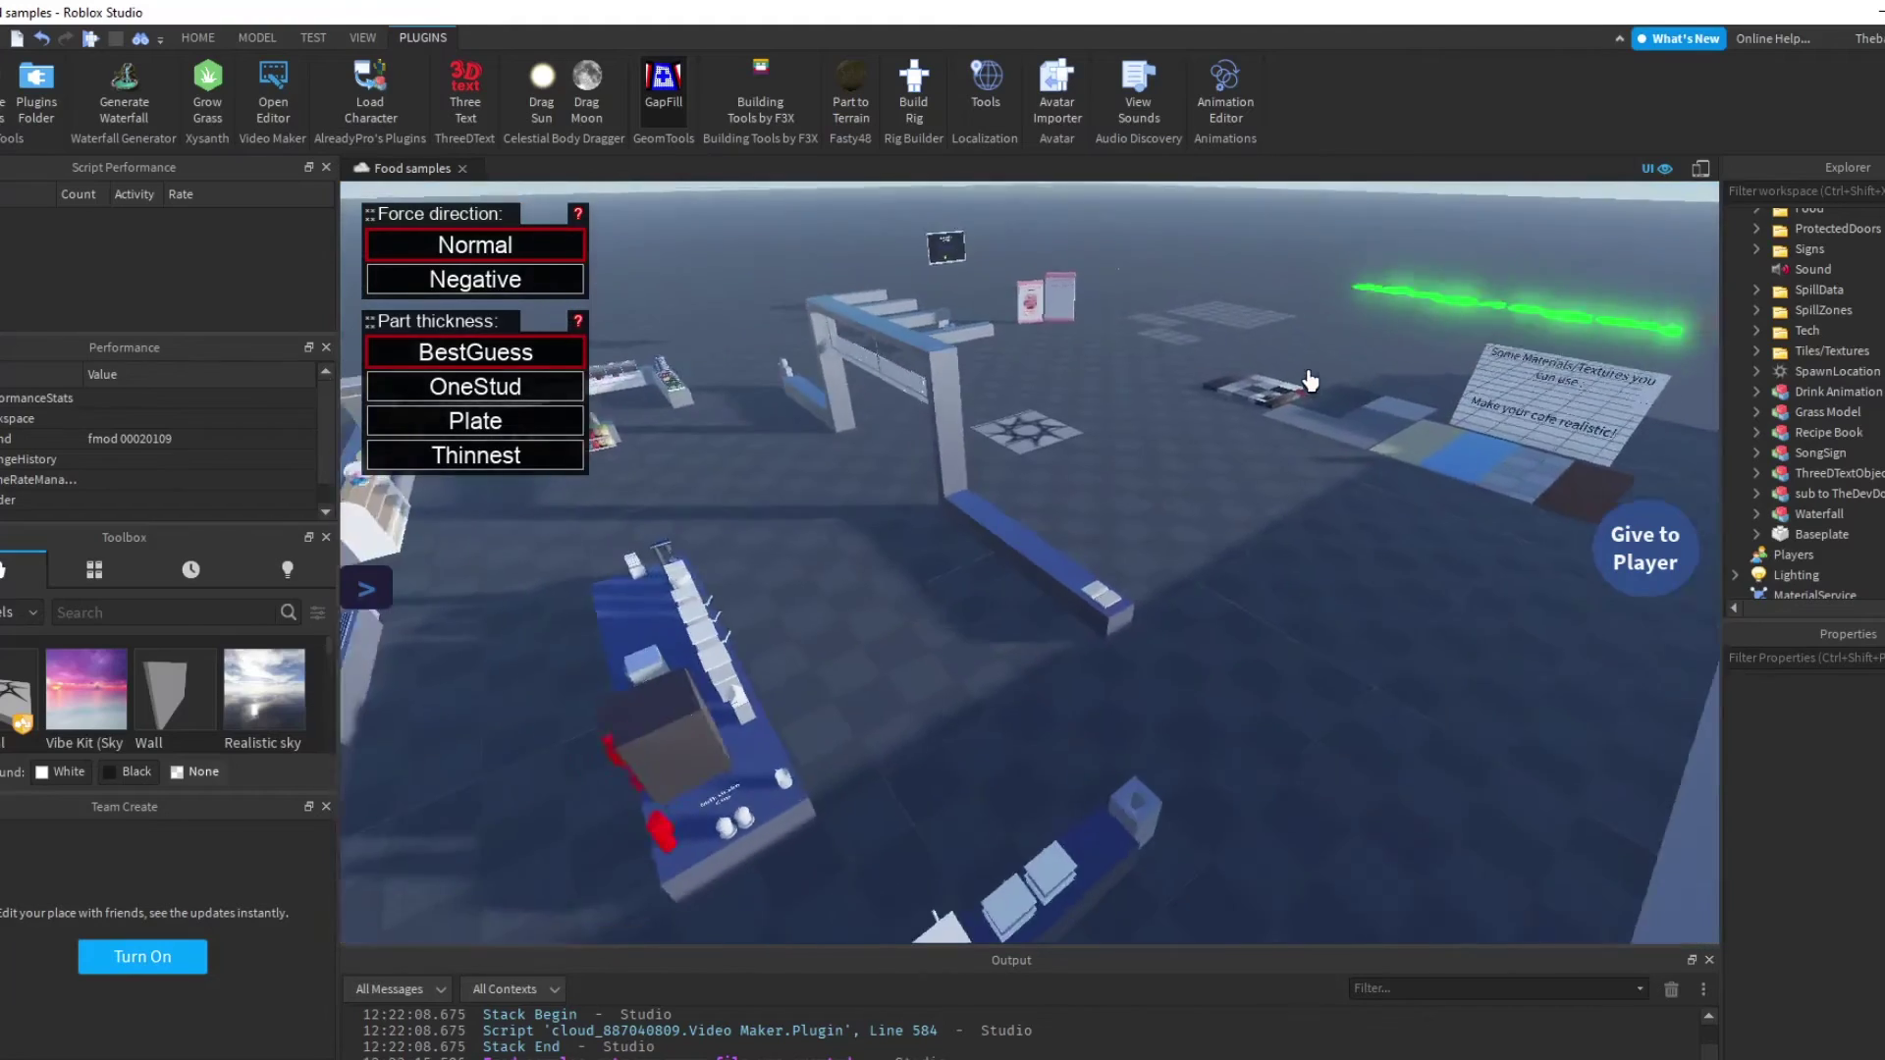
key("s")
left_click(664, 102)
Step: Start Building Tools by F3X and create a part of type Normal on an empty area of the baseplate
right_click_drag(1065, 239, 1047, 236)
key("w")
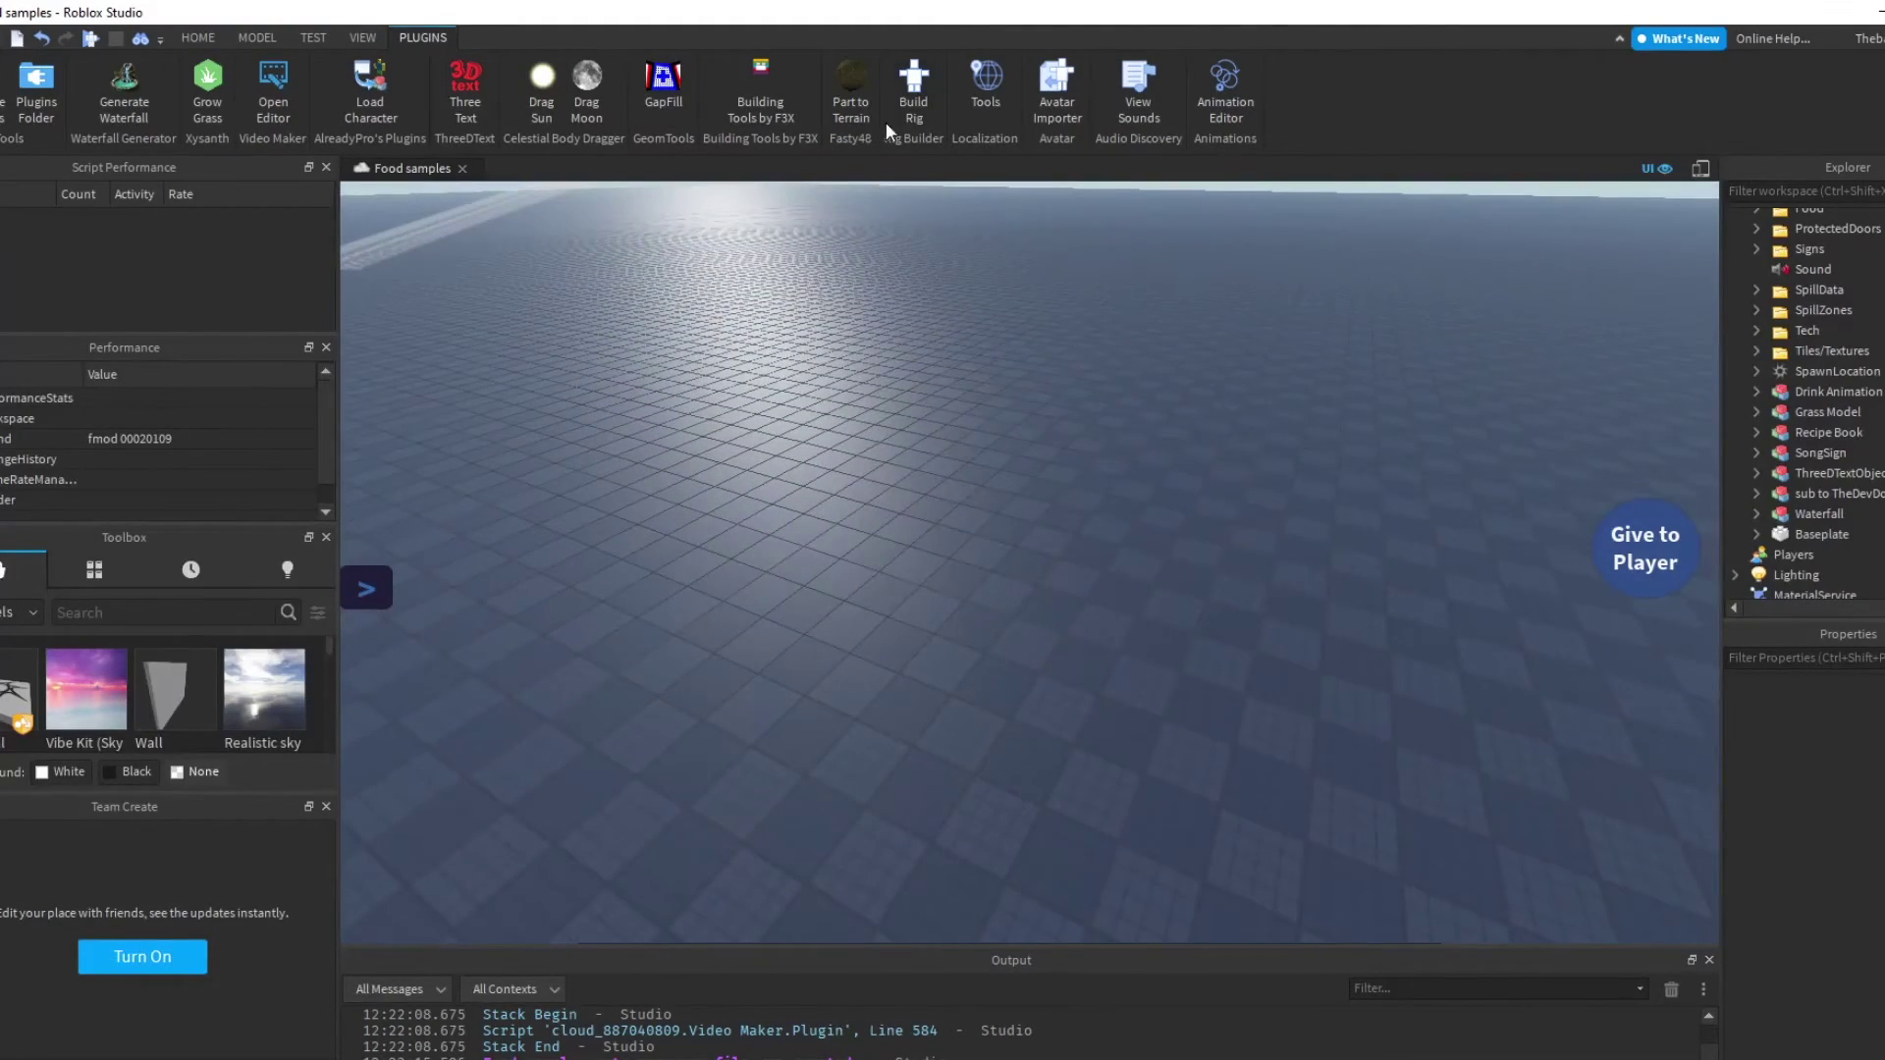
left_click(791, 92)
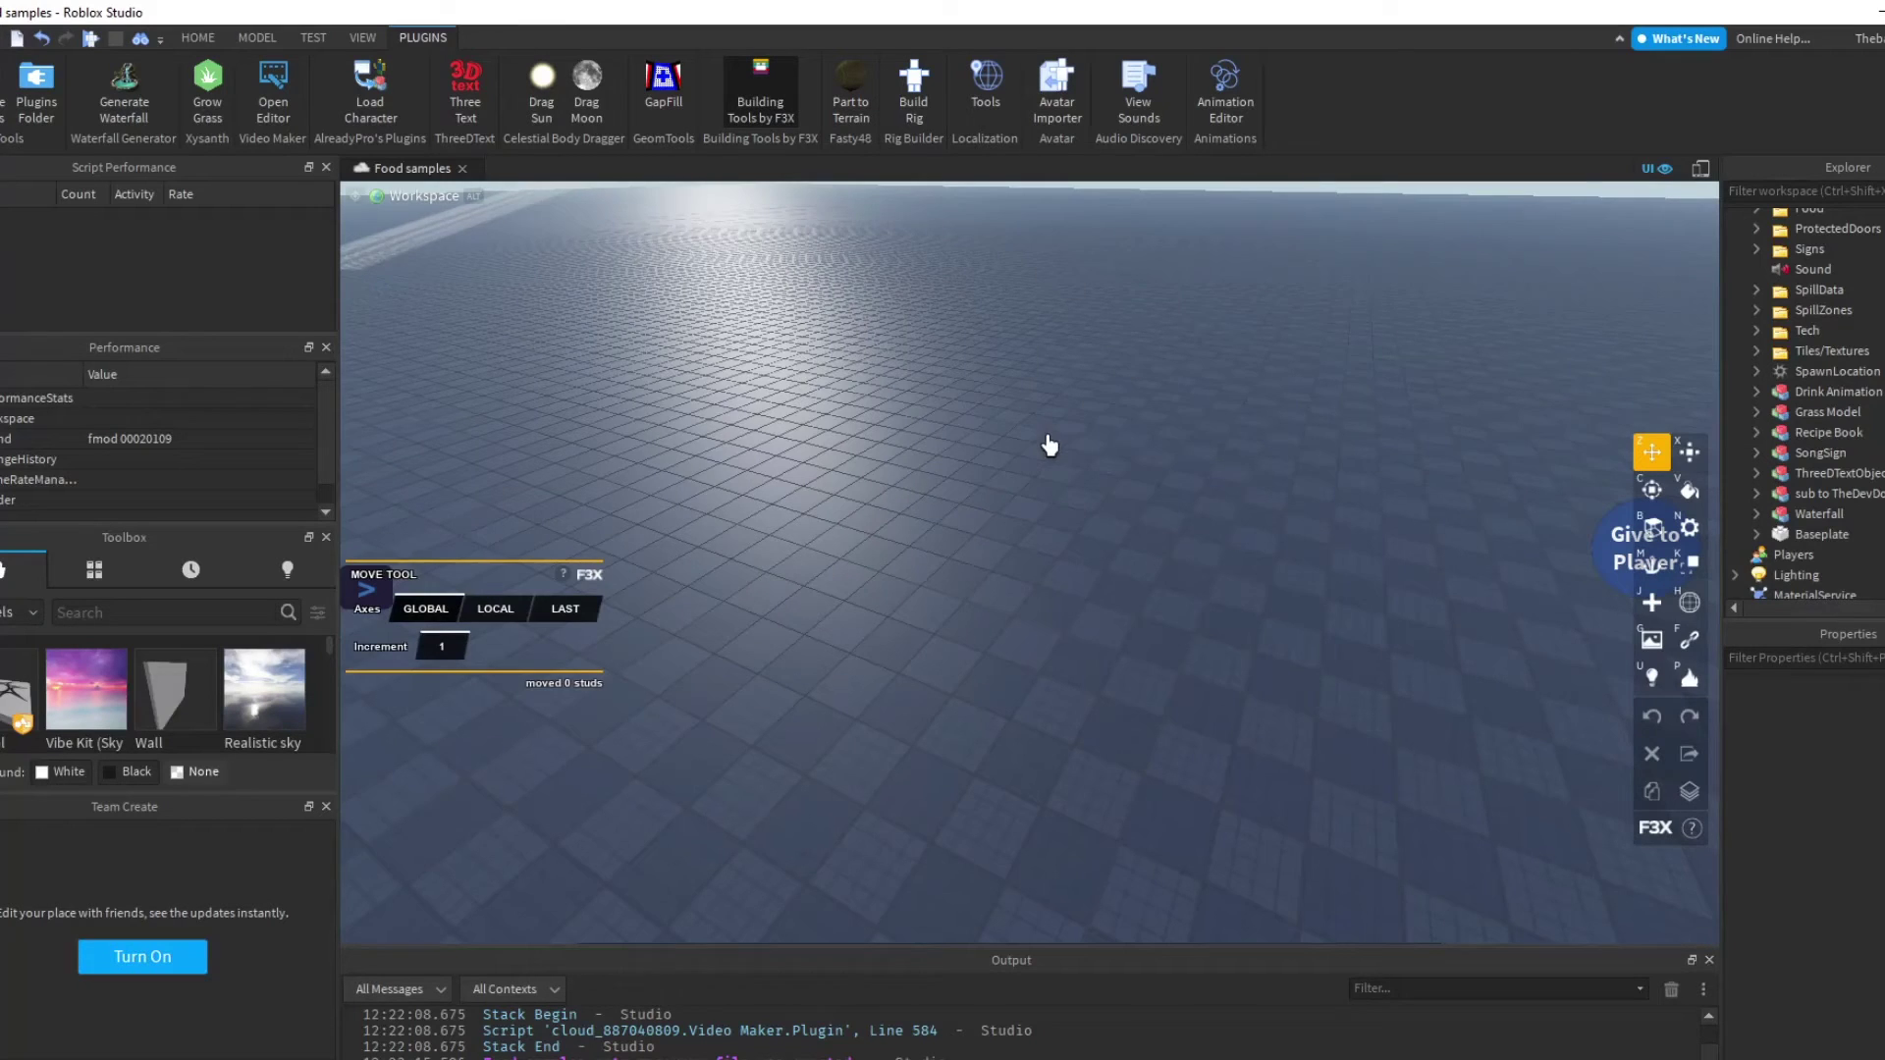
right_click_drag(1050, 446, 1016, 456)
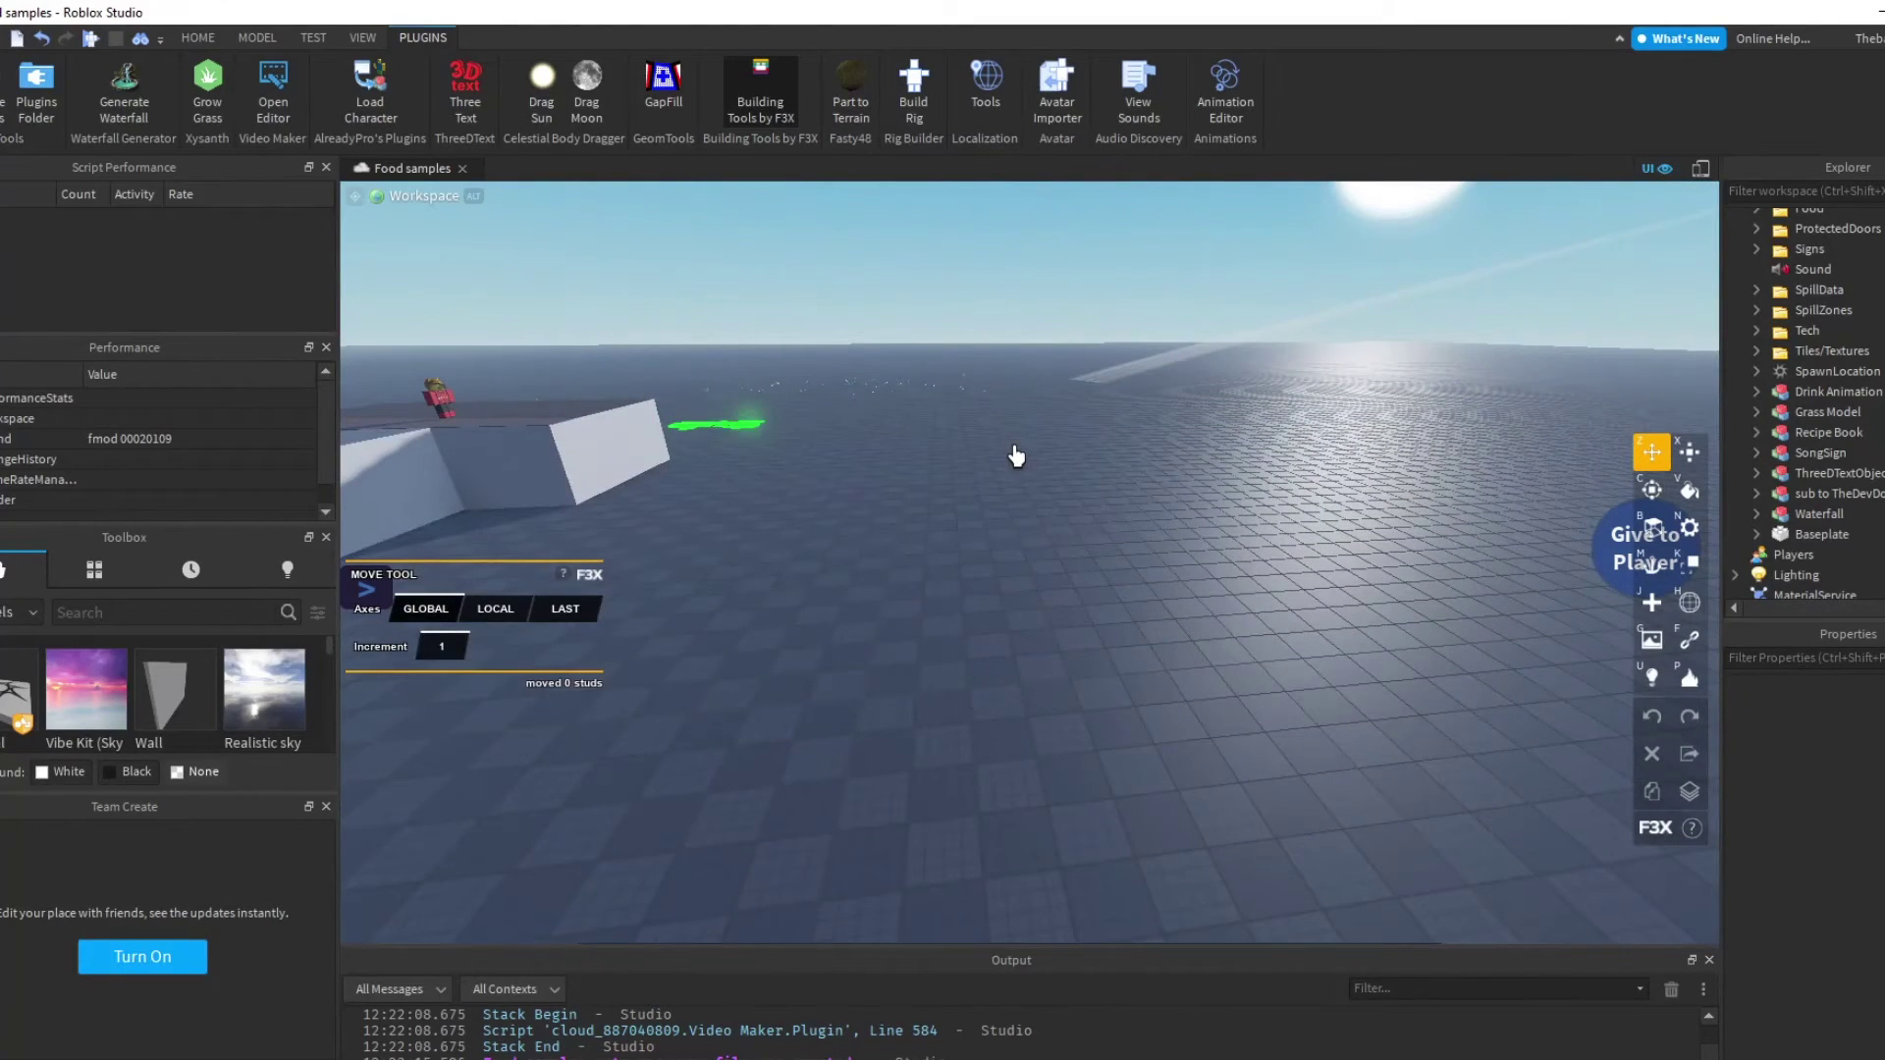
key("w")
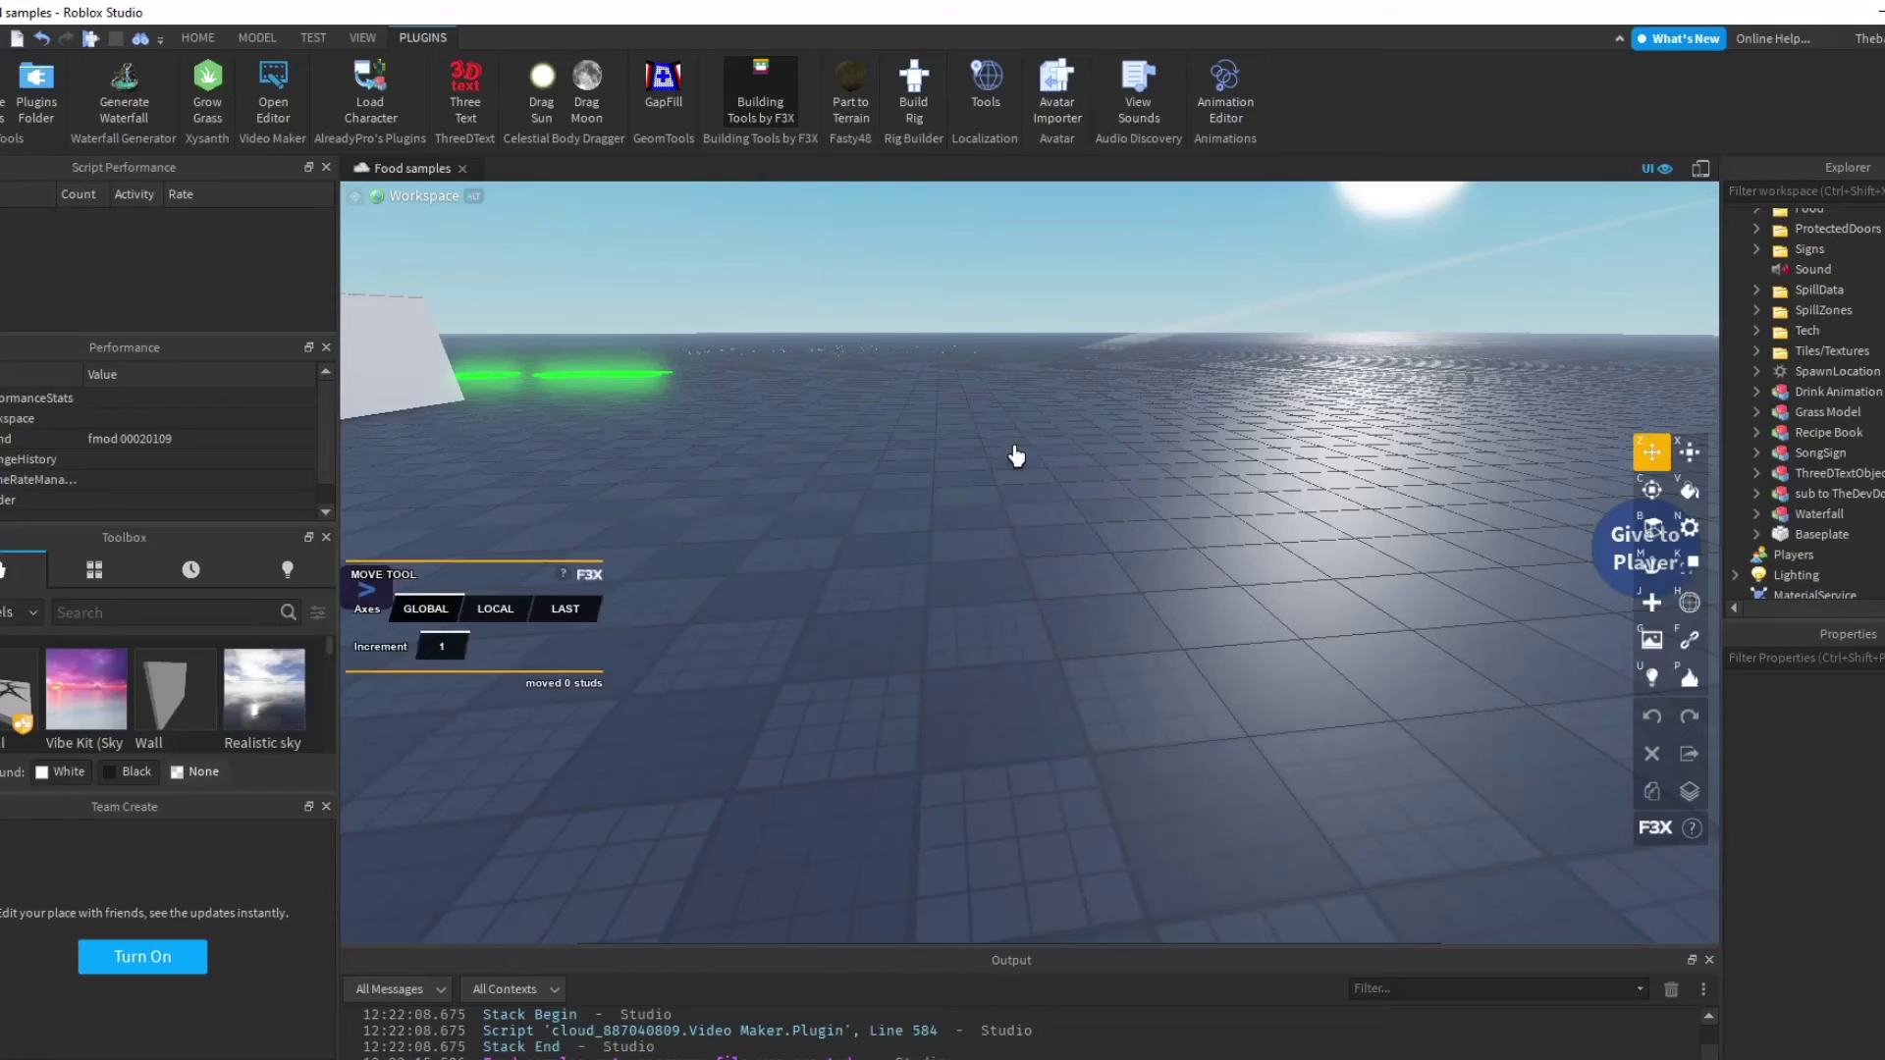
key("w")
right_click_drag(1016, 457, 1016, 457)
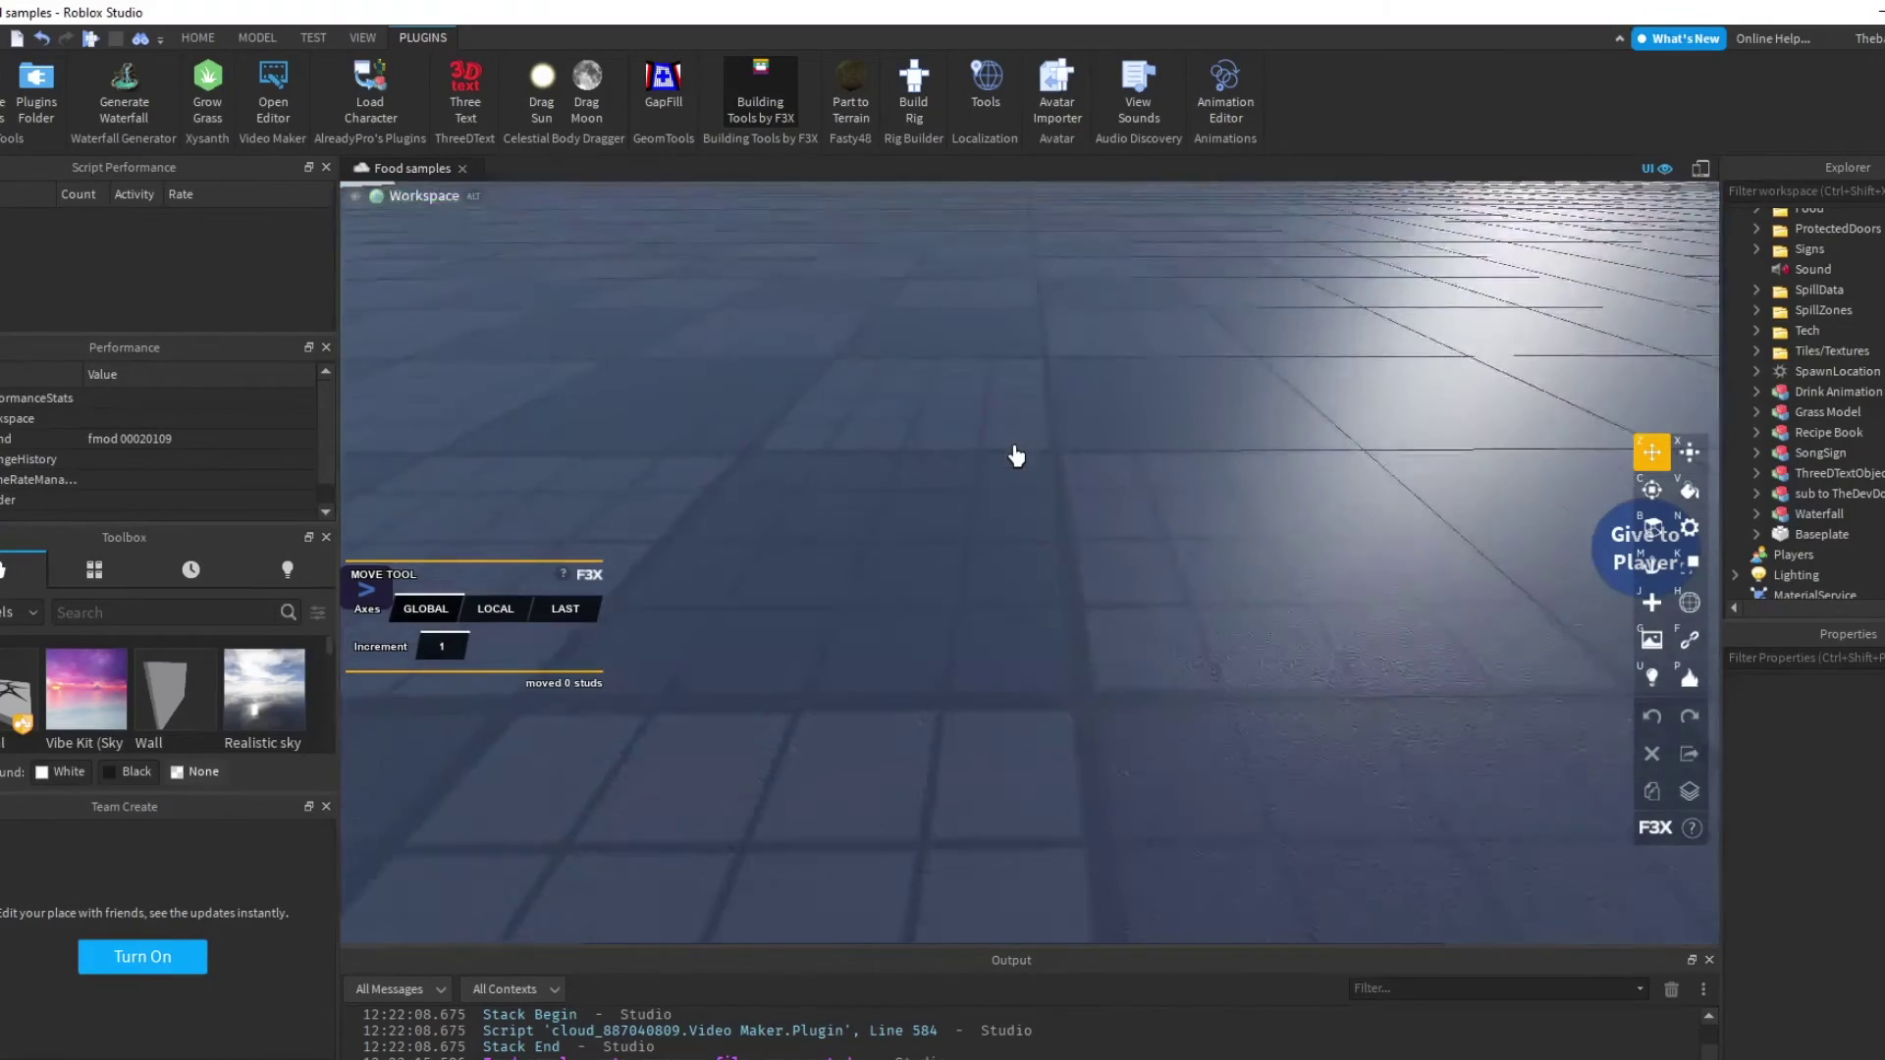
key("s")
key("a")
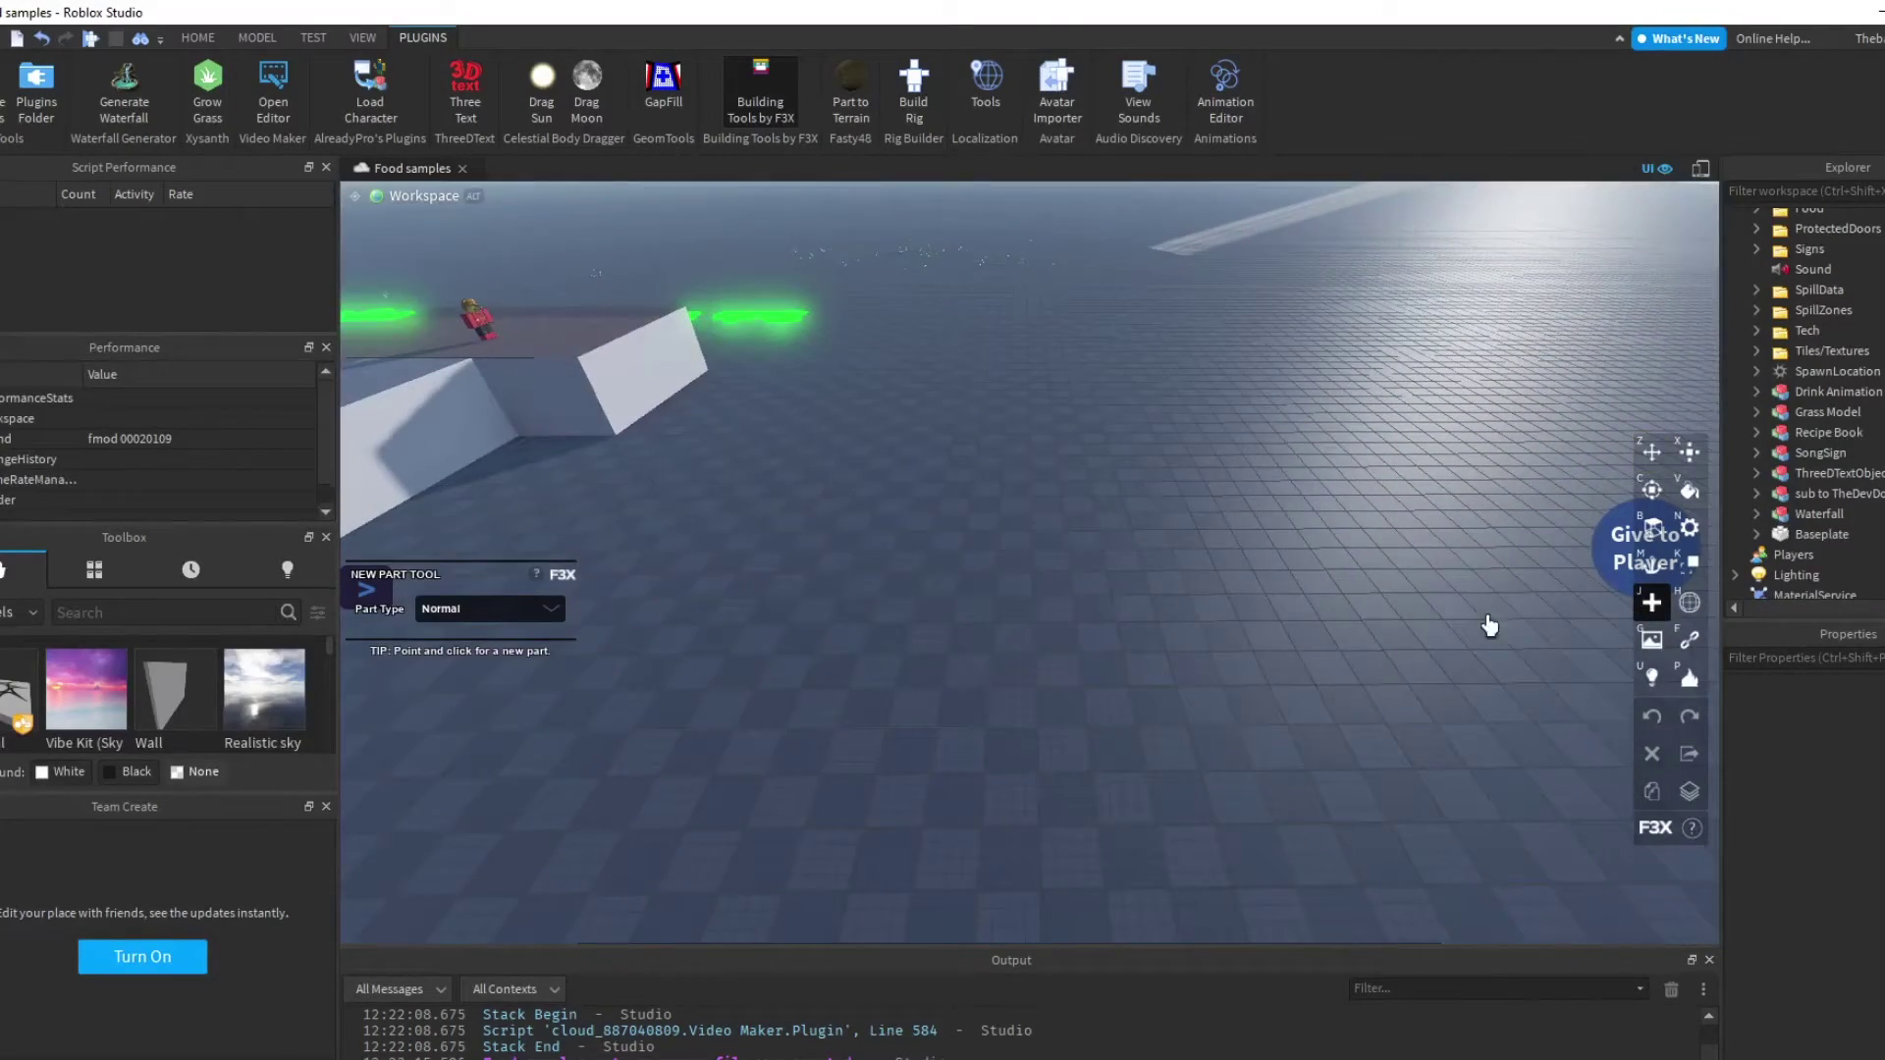
right_click_drag(1490, 626, 750, 576)
key("w")
left_click(1004, 338)
Step: Bring up the F3X Resize tool on the new part, paint the part Pastel orange and exit the building tools
right_click_drag(1010, 863, 1695, 464)
left_click(1689, 454)
scroll(1069, 619, "down", 8)
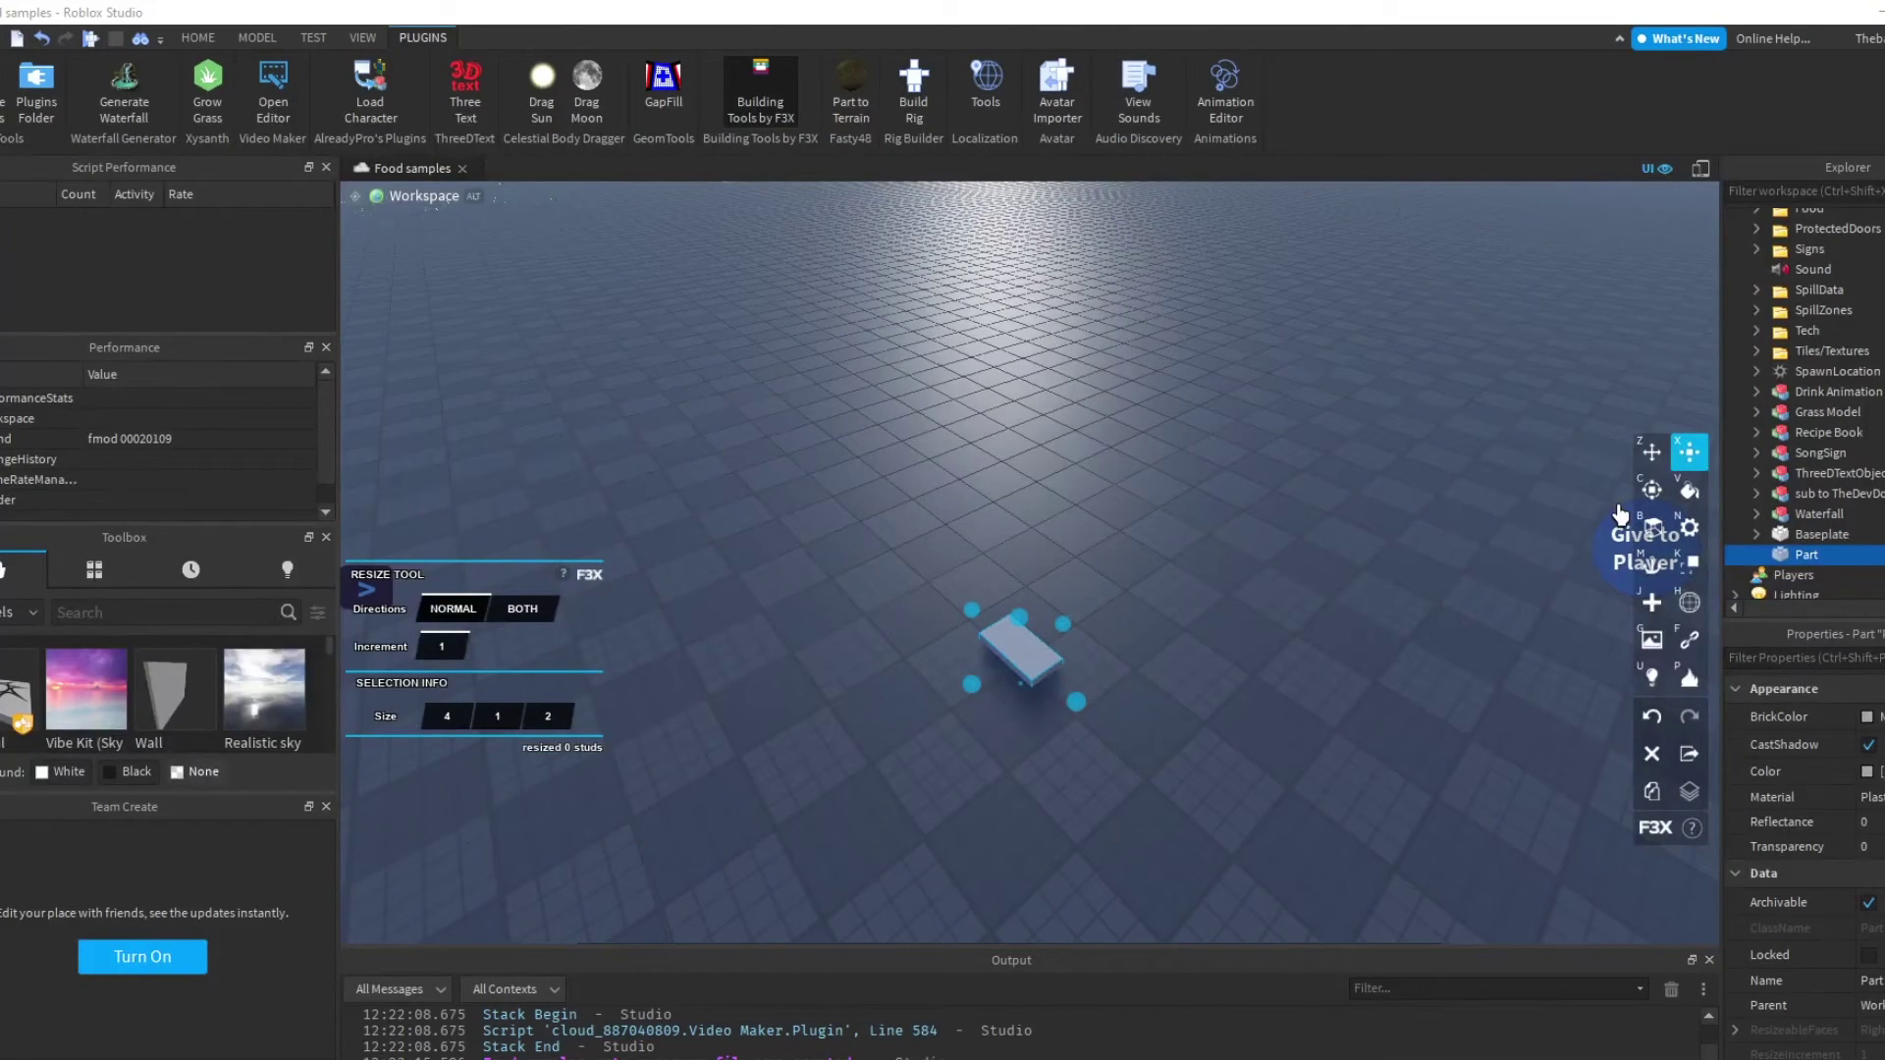
right_click_drag(1474, 510, 1710, 495)
scroll(1349, 501, "up", 6)
scroll(1349, 501, "down", 4)
left_click(1690, 491)
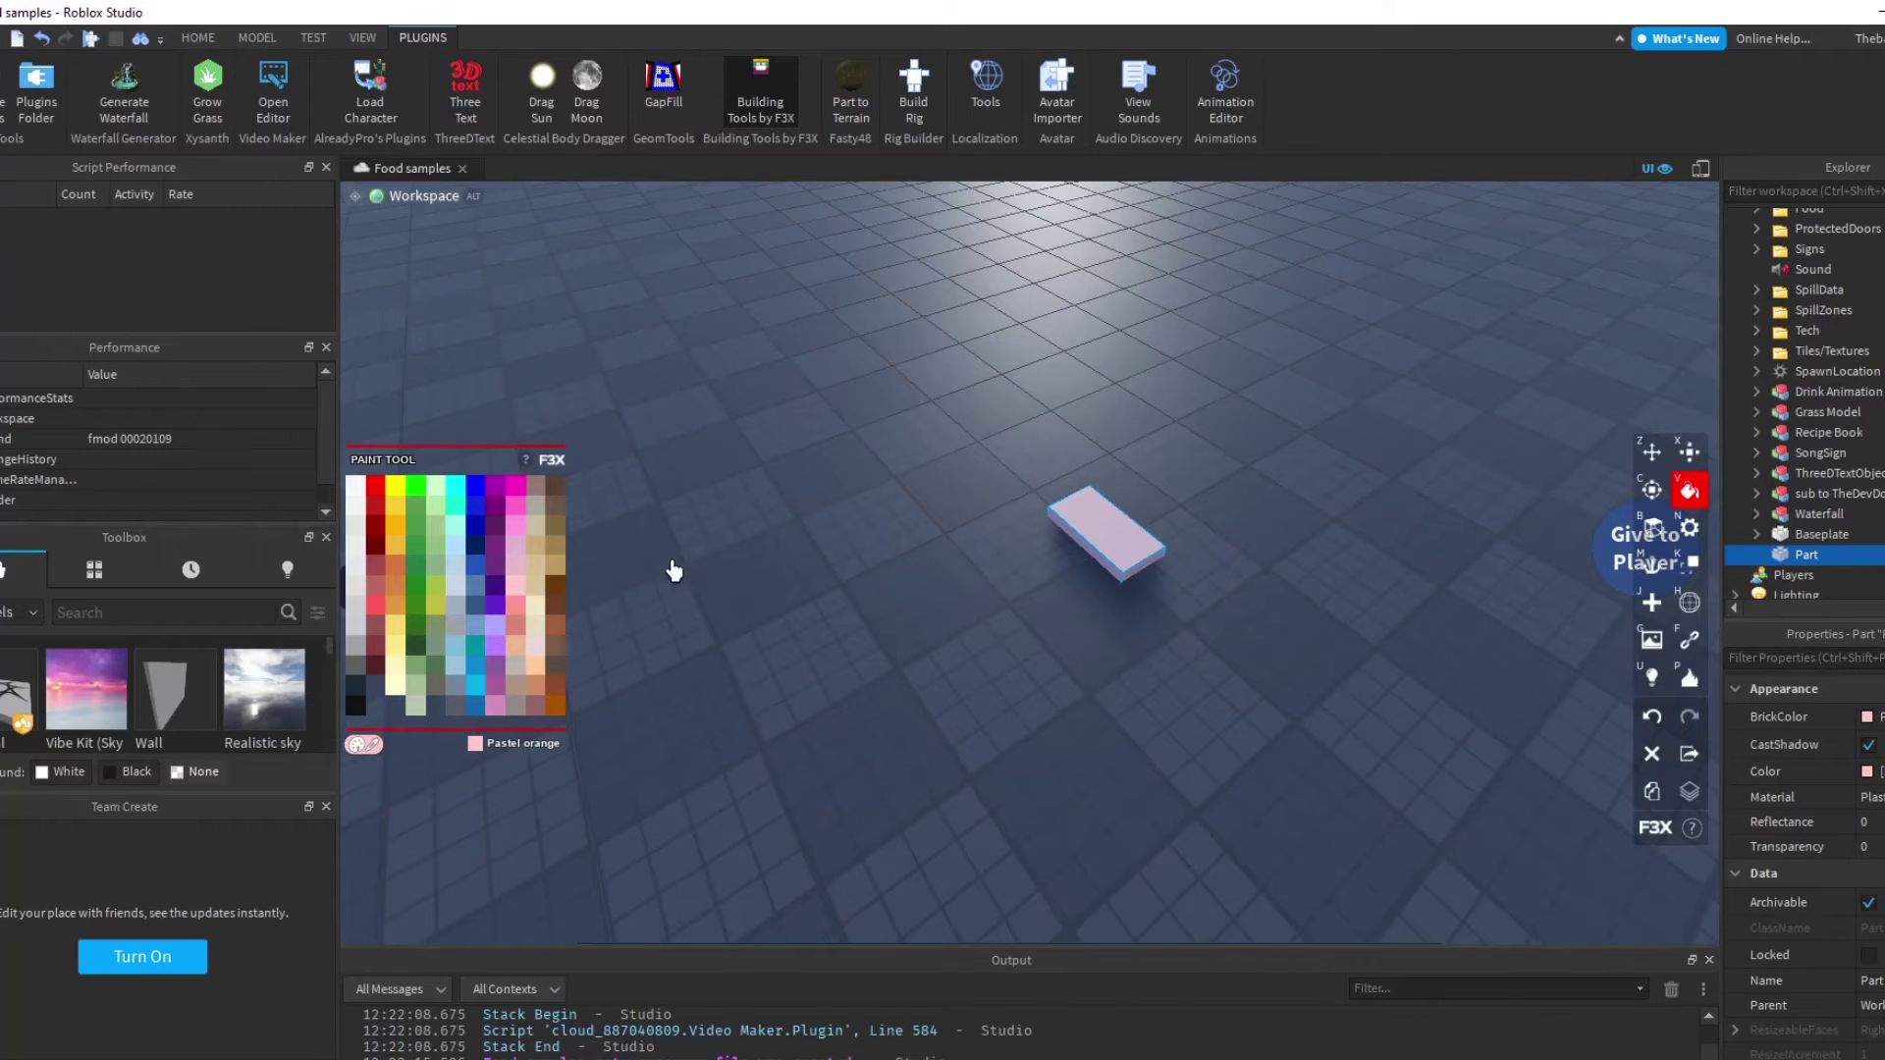
left_click(740, 89)
Step: Convert the whole baseplate to grass terrain with the Part to Terrain plugin and close the plugin
right_click_drag(1080, 265, 1074, 248)
left_click(852, 98)
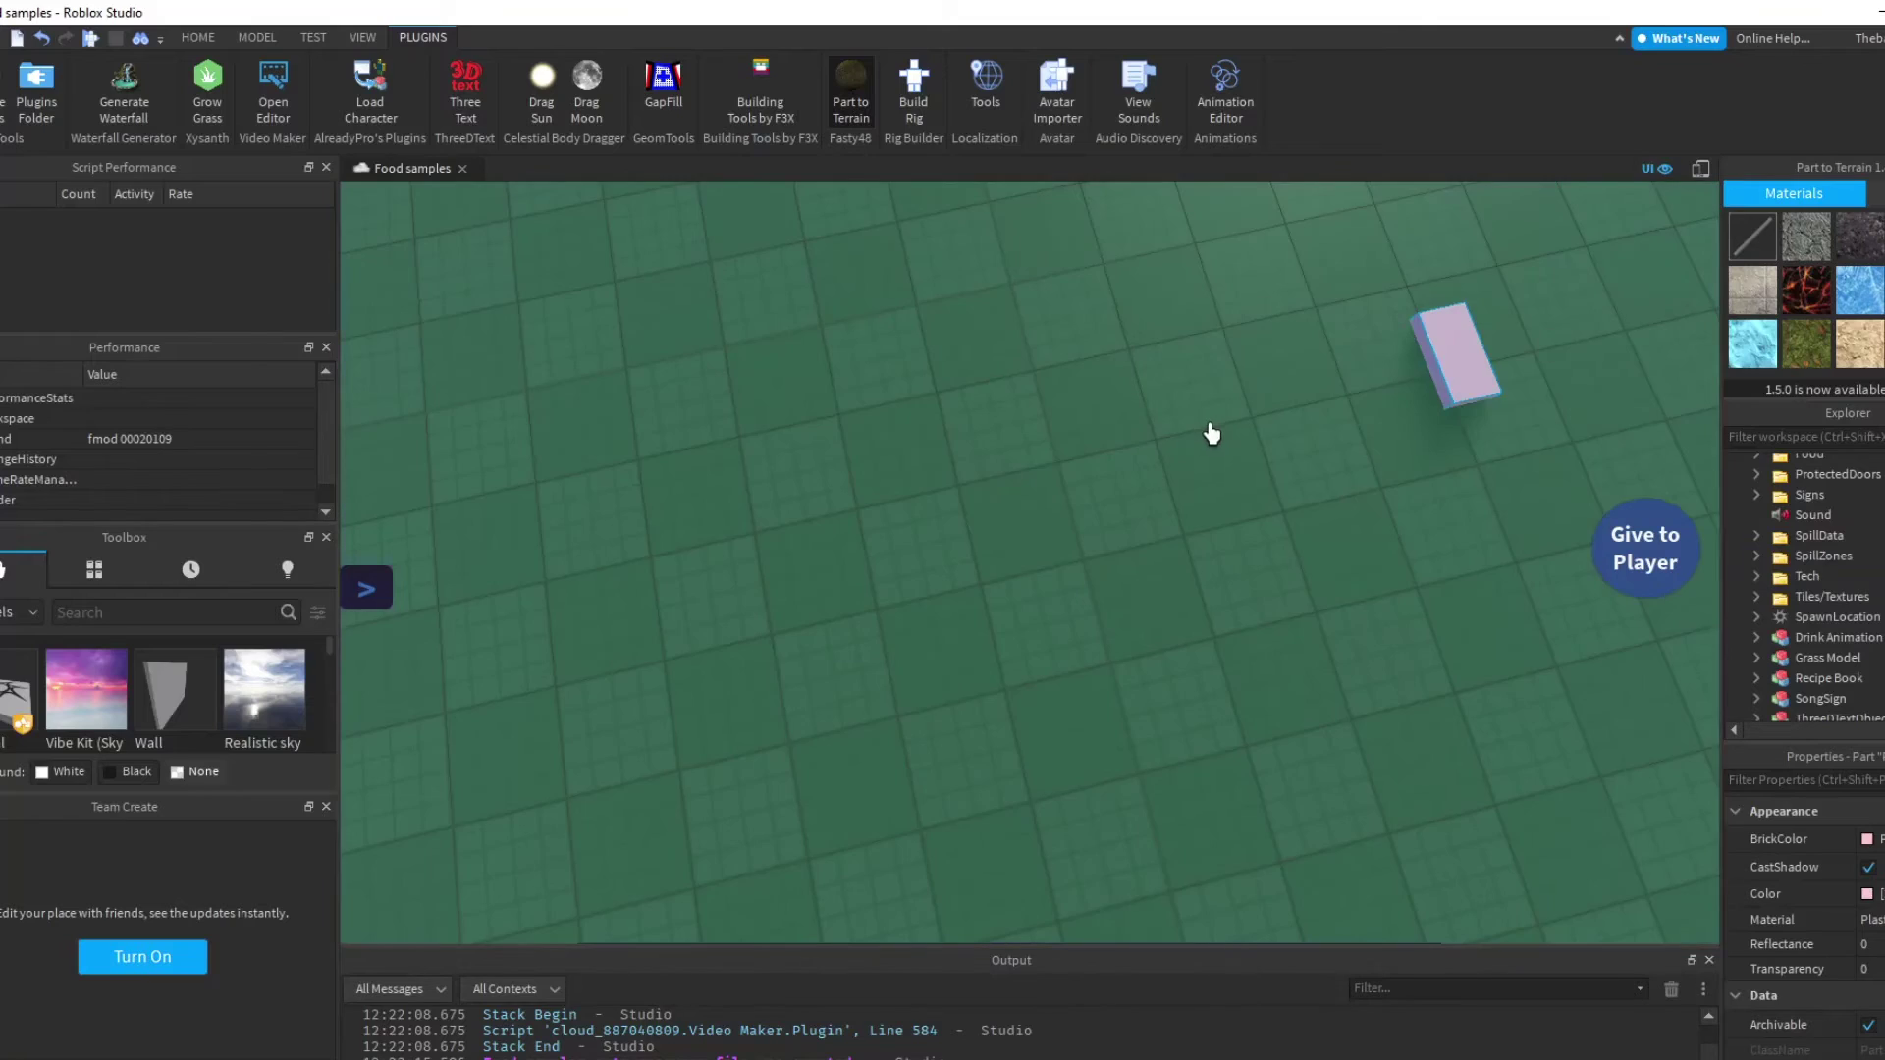
scroll(1211, 433, "down", 15)
right_click_drag(1212, 433, 1217, 433)
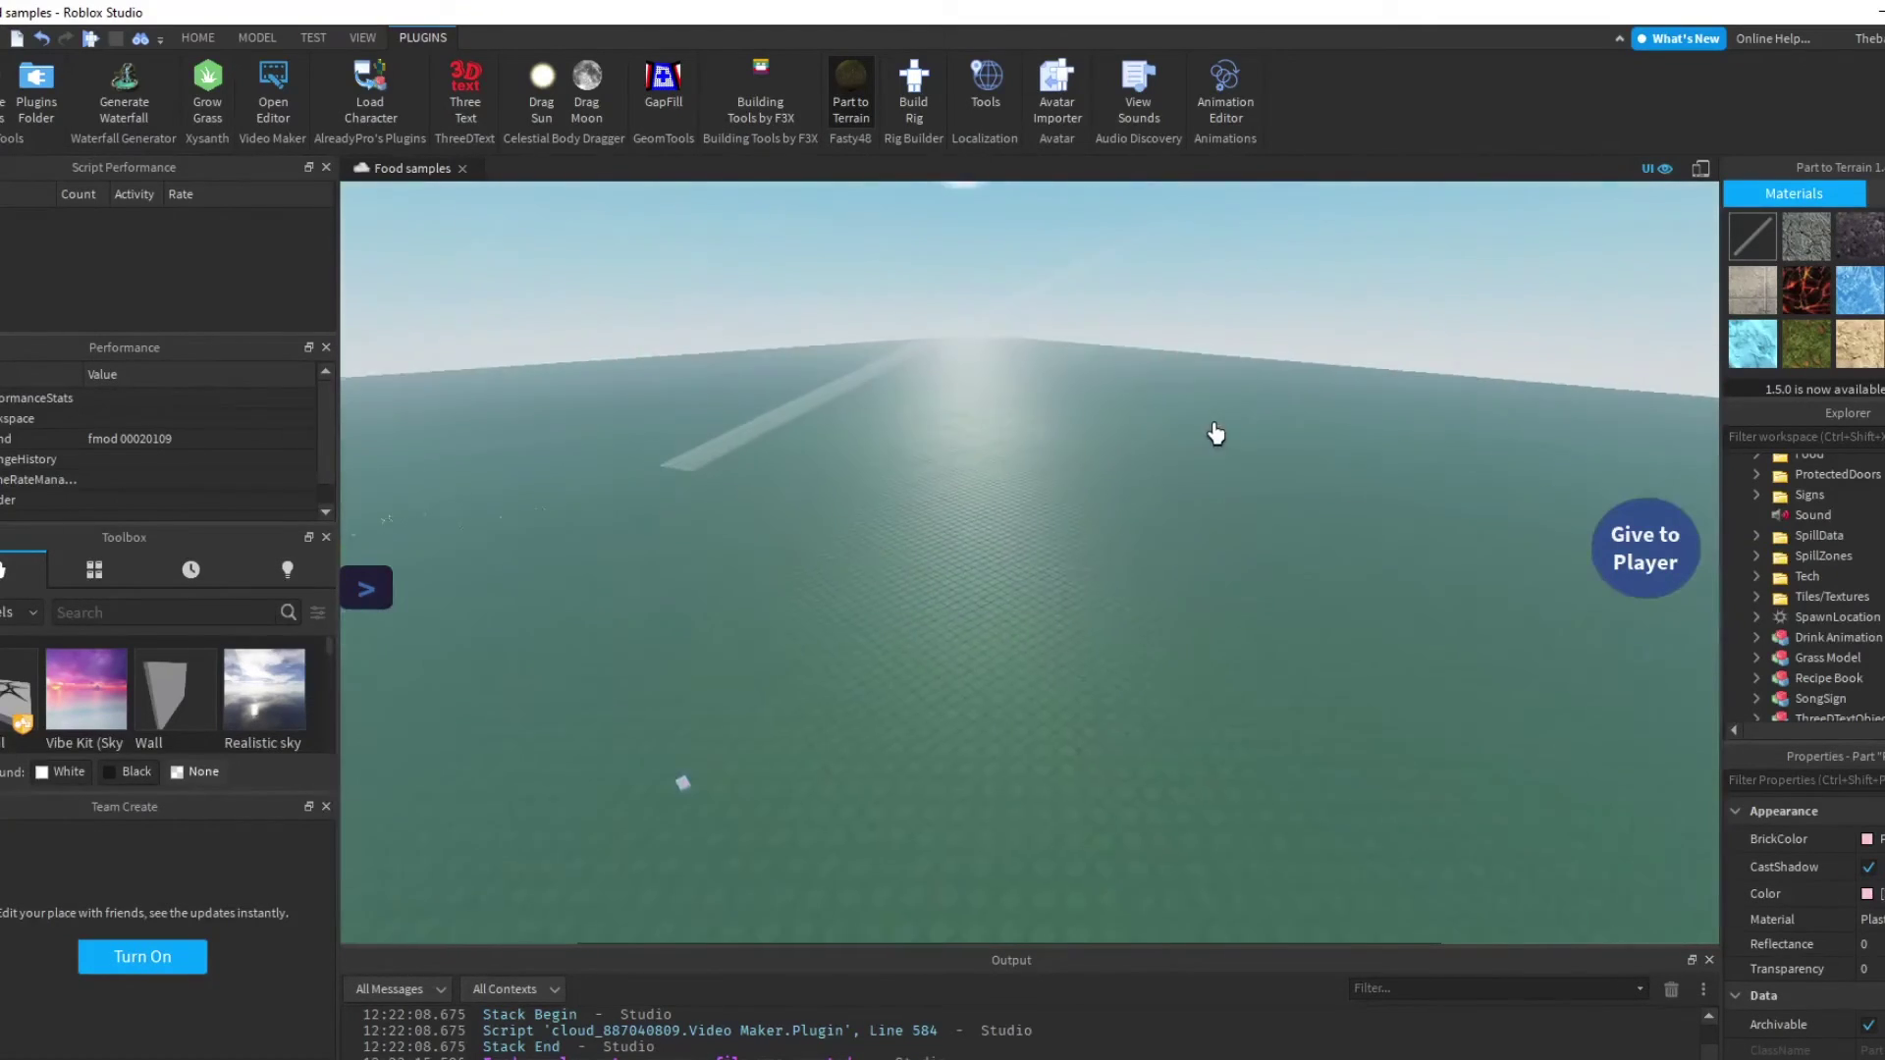
right_click_drag(1436, 495, 1439, 481)
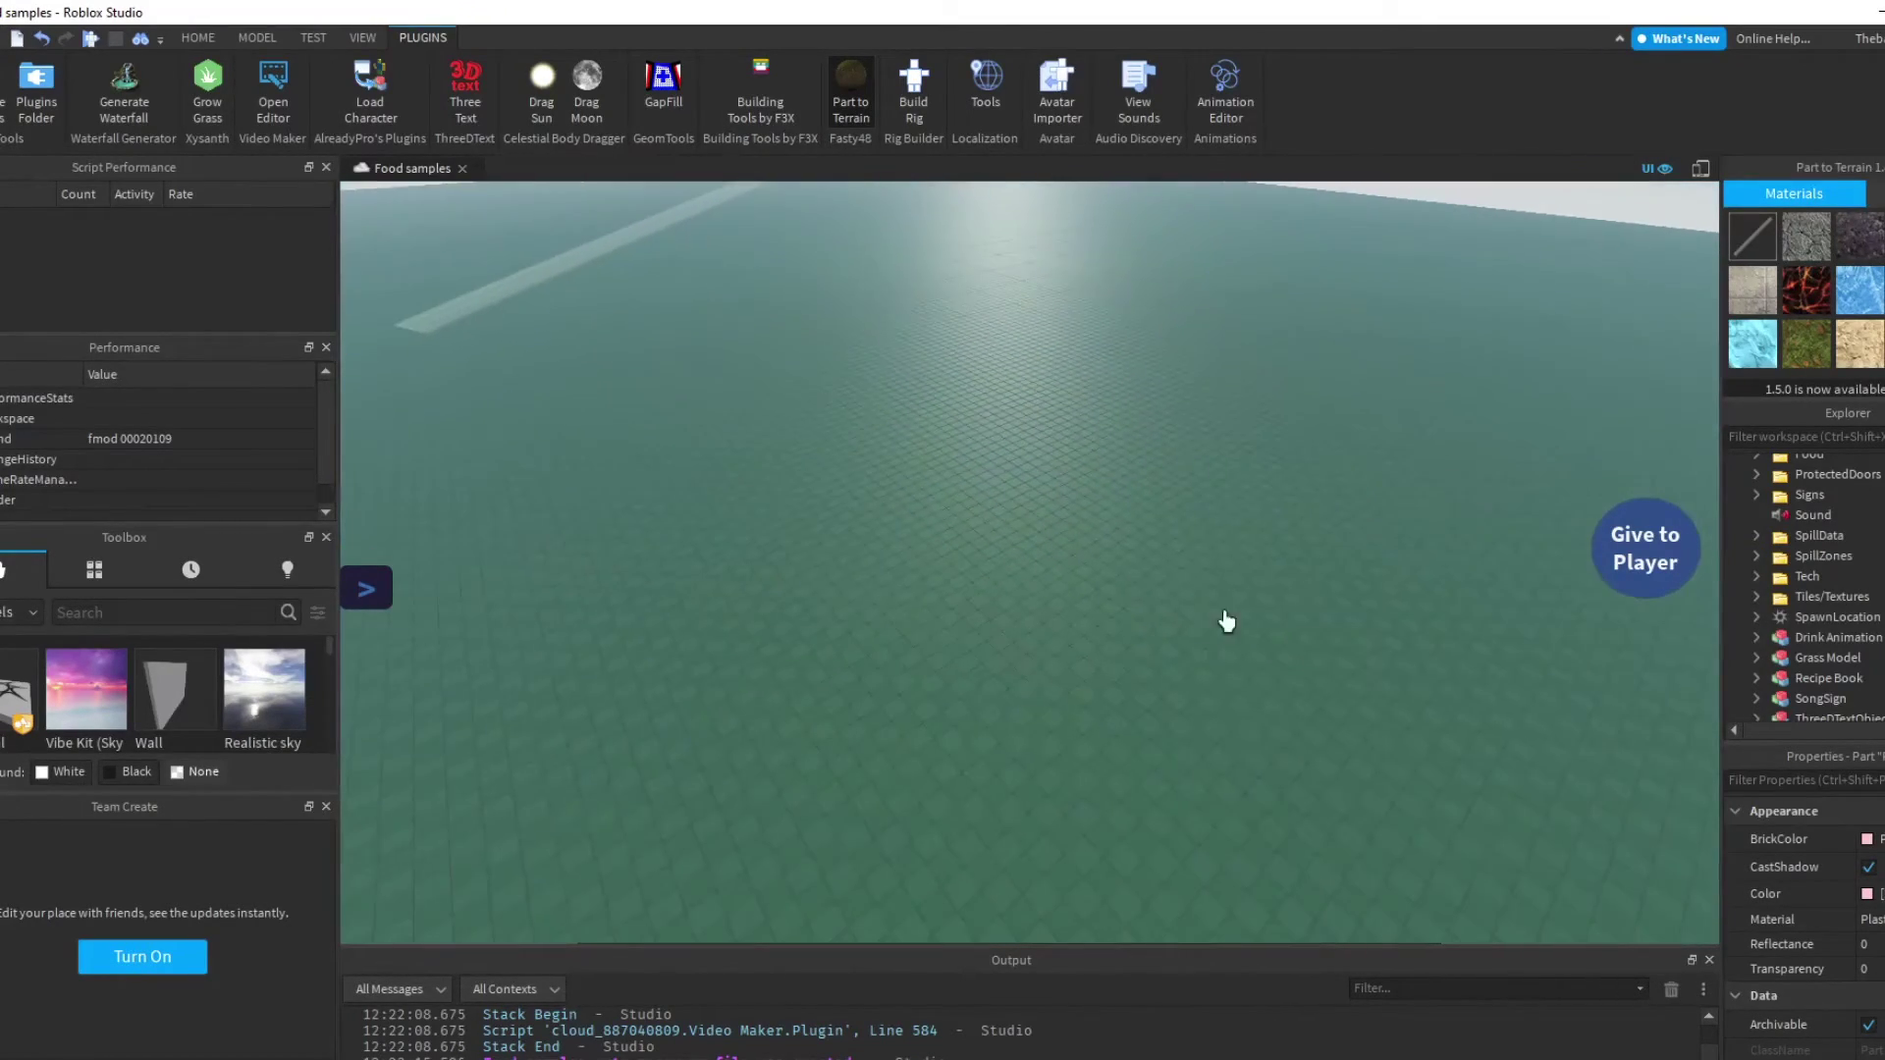
left_click(1191, 602)
right_click_drag(1191, 602, 1191, 602)
scroll(1187, 603, "down", 5)
key("w")
scroll(1191, 602, "up", 2)
scroll(1191, 601, "down", 2)
scroll(1870, 295, "down", 1)
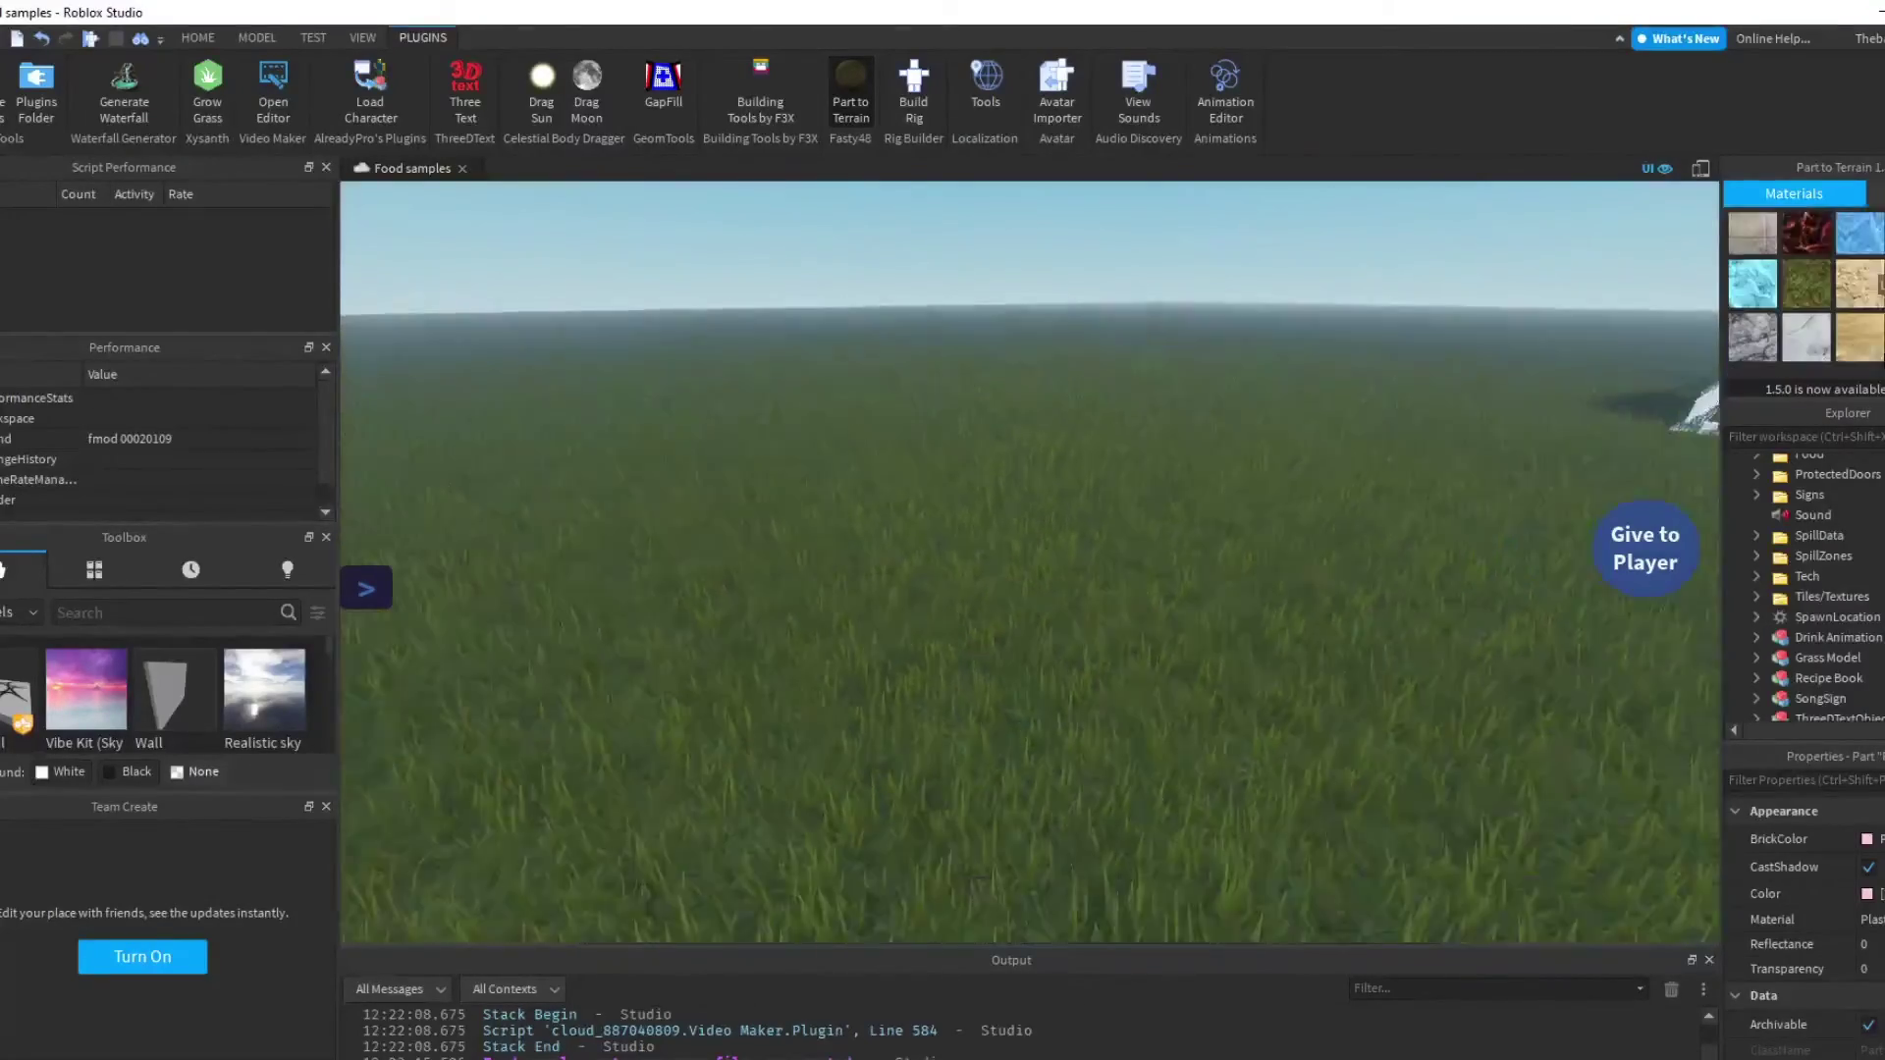
scroll(1871, 295, "down", 1)
left_click(856, 99)
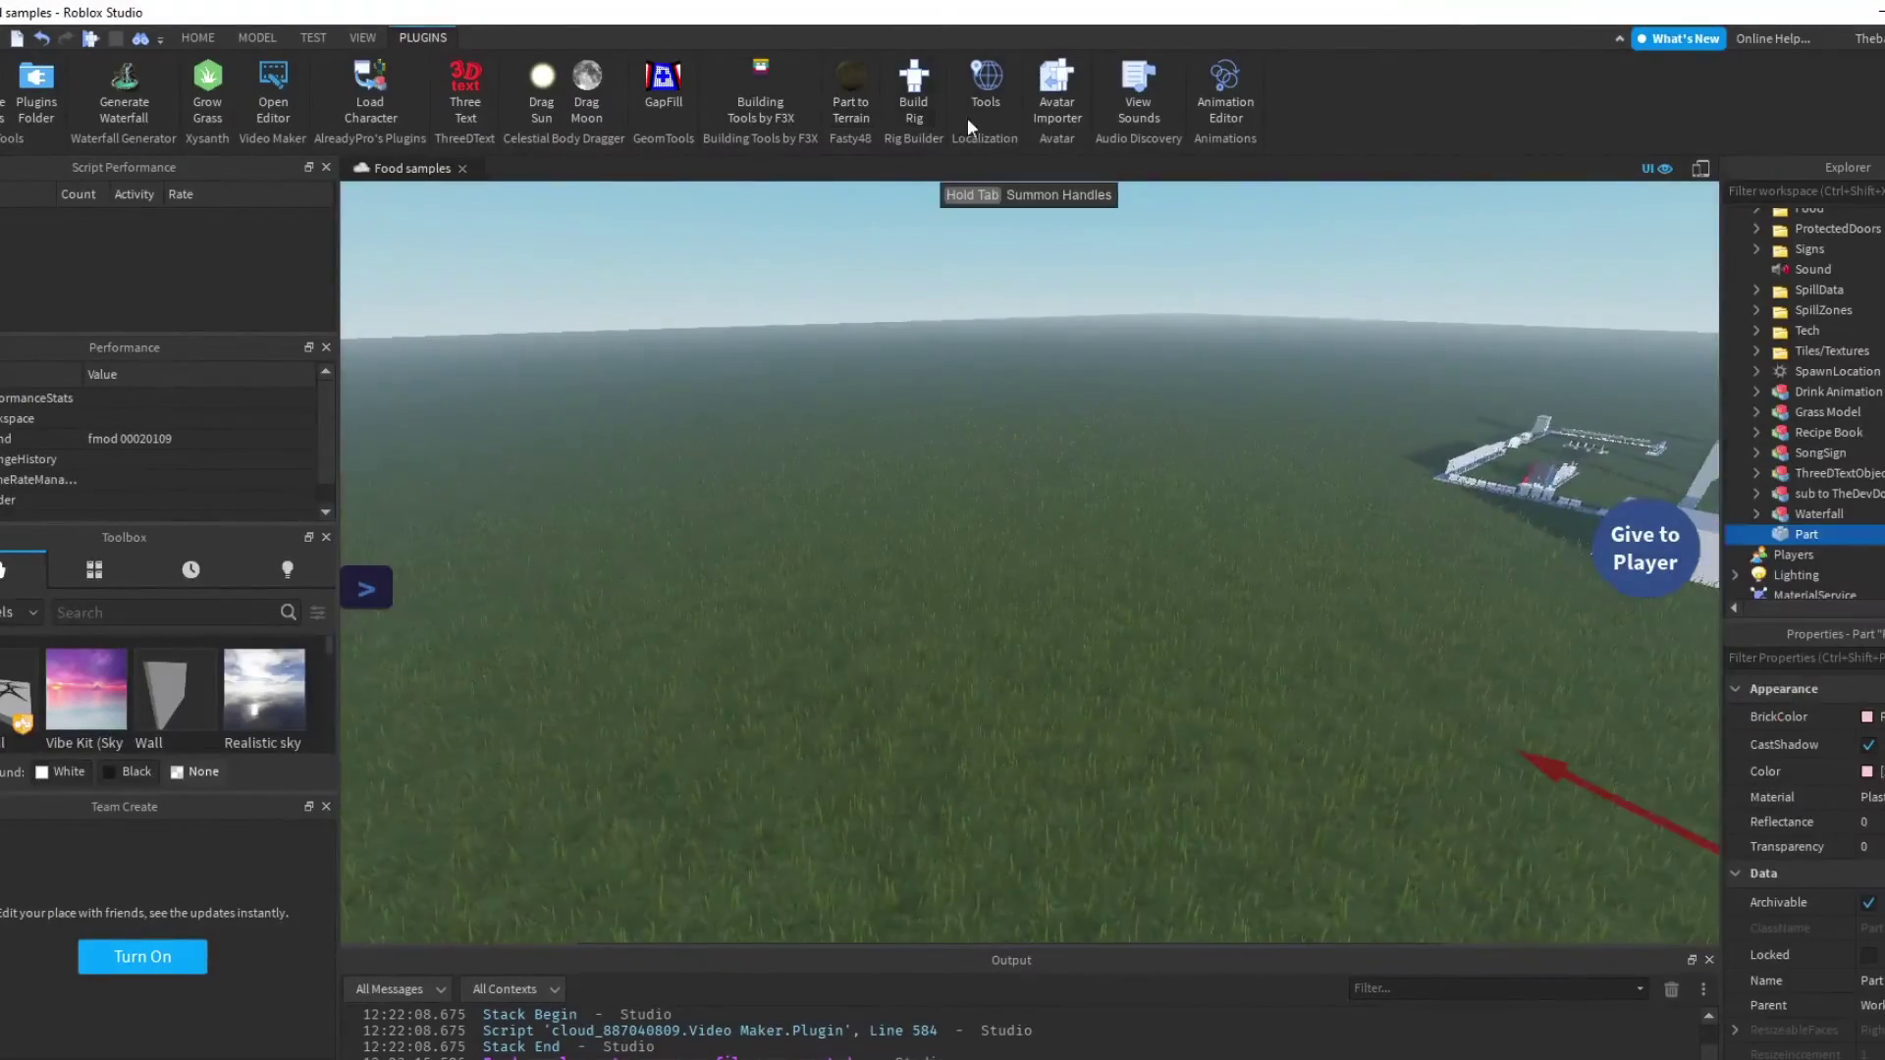
Step: Insert an R15 Block Rig onto the grass terrain with Rig Builder
right_click_drag(1245, 245, 1240, 246)
key("w")
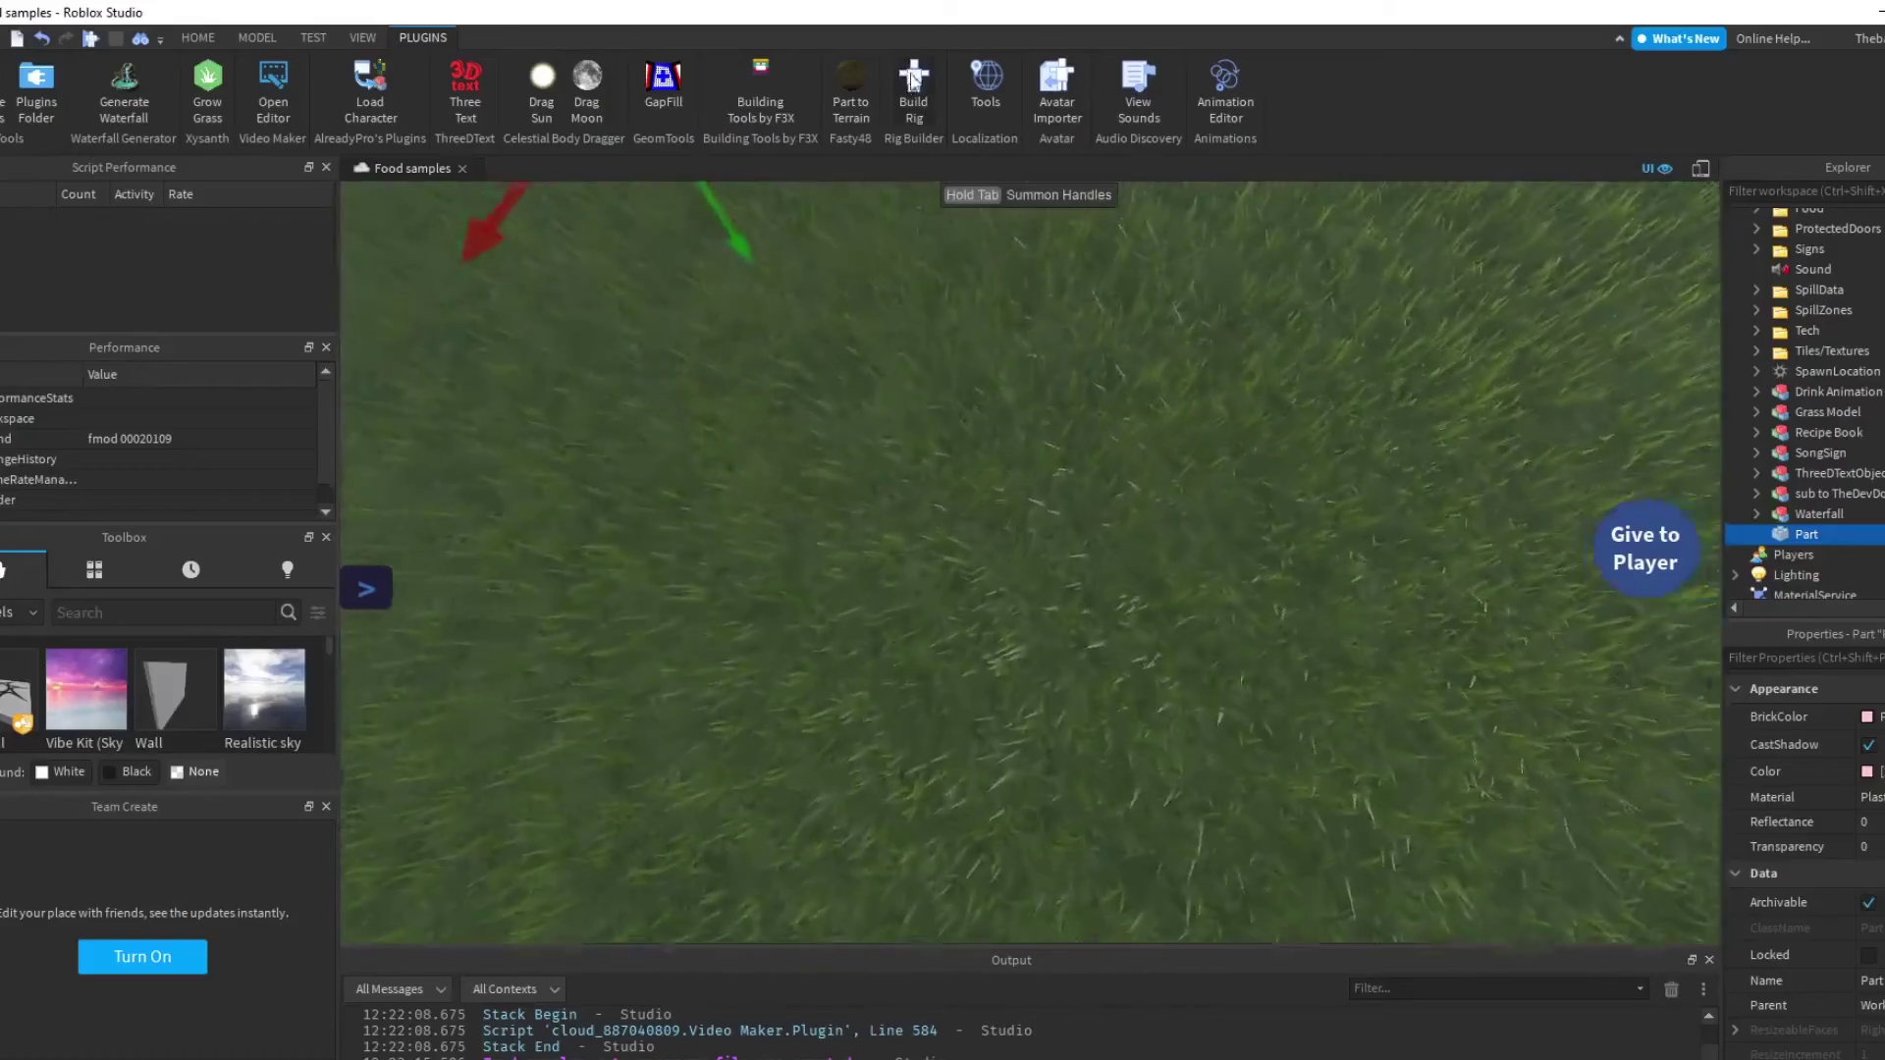
left_click(913, 89)
scroll(1231, 660, "up", 3)
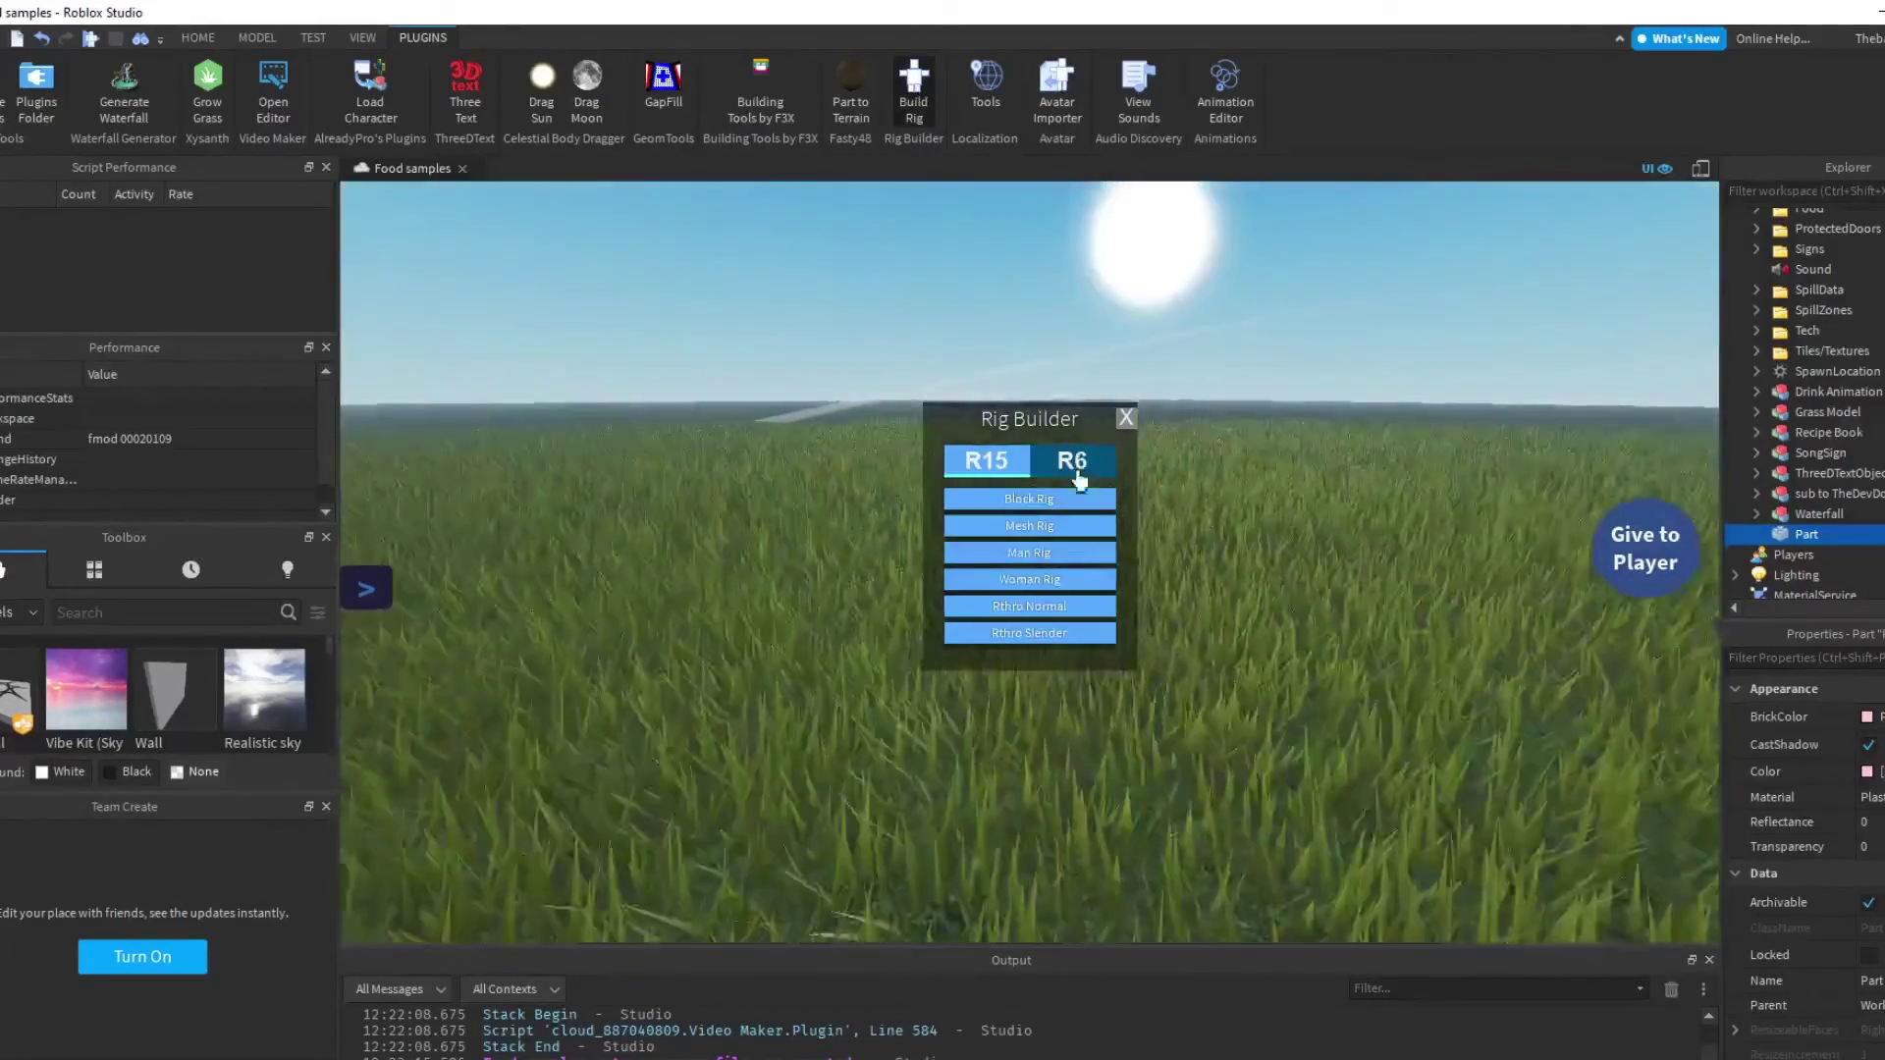
right_click_drag(1309, 500, 1309, 510)
scroll(1309, 510, "up", 2)
scroll(1056, 501, "down", 2)
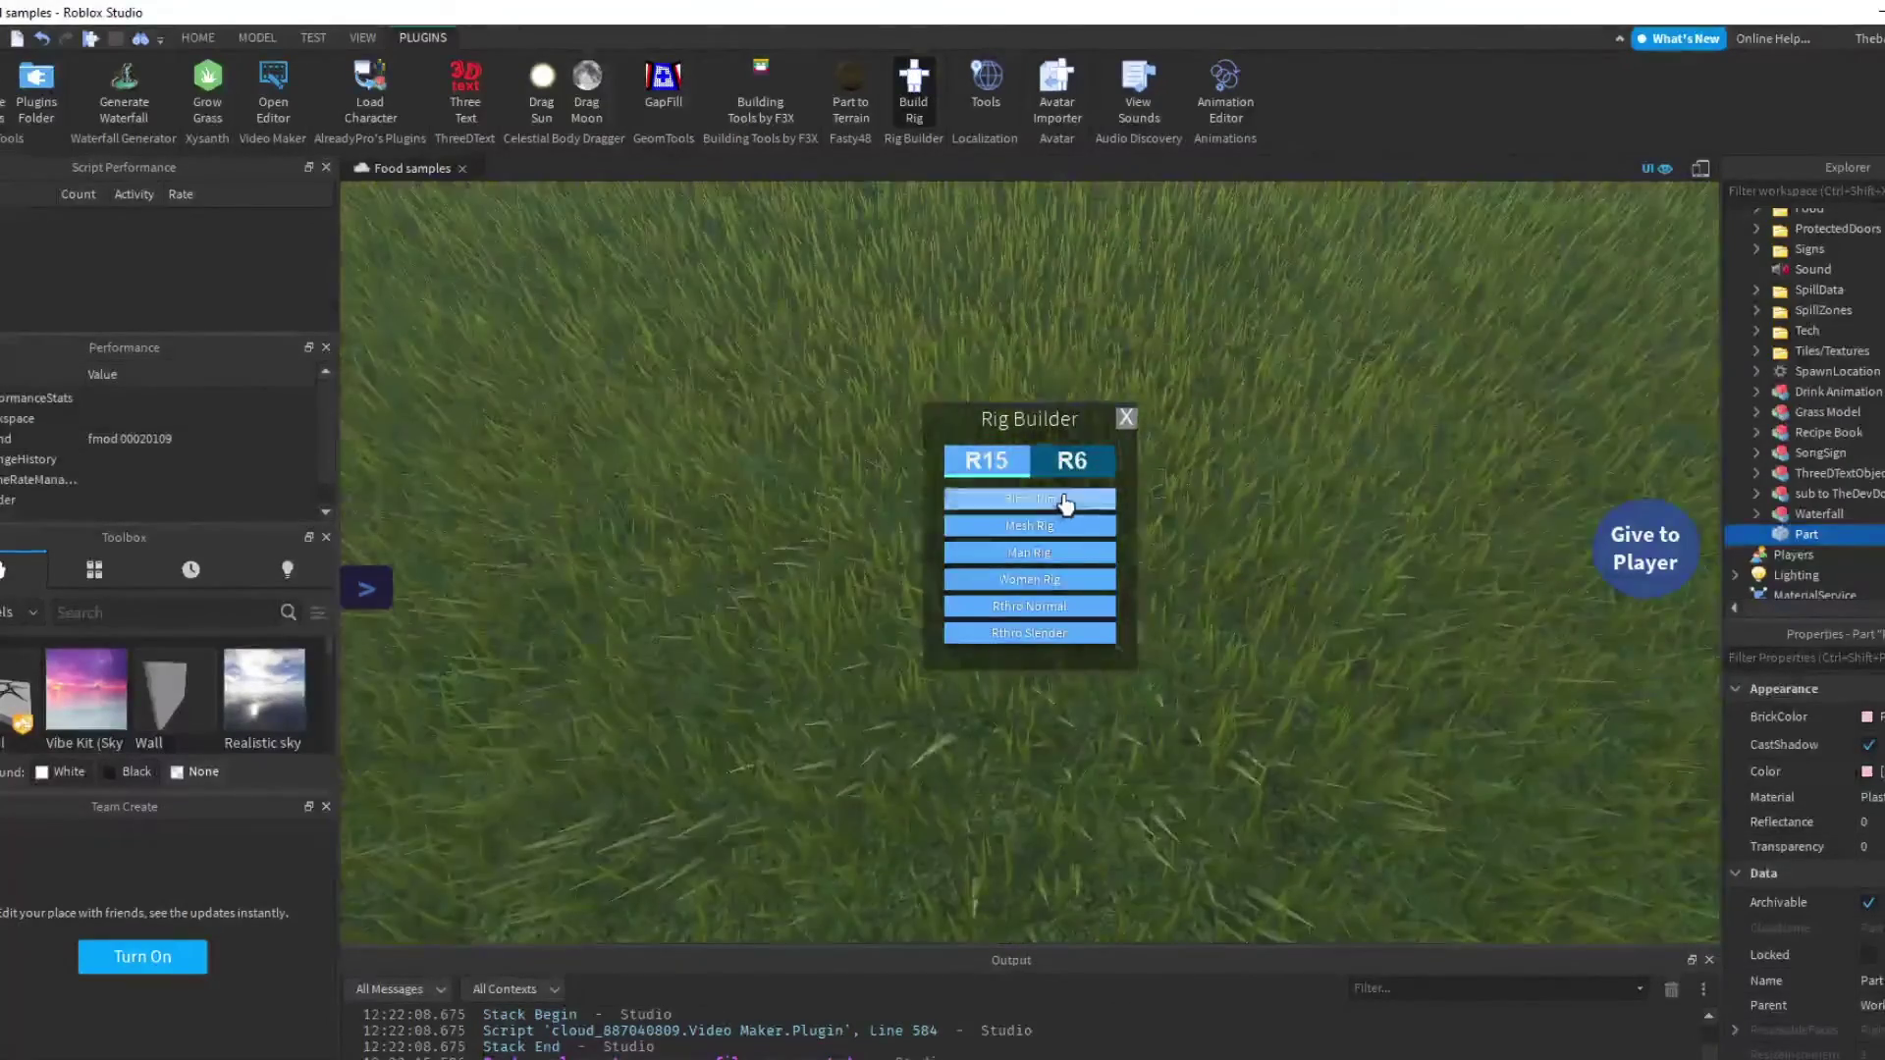
left_click(1060, 500)
right_click_drag(1121, 472, 1105, 474)
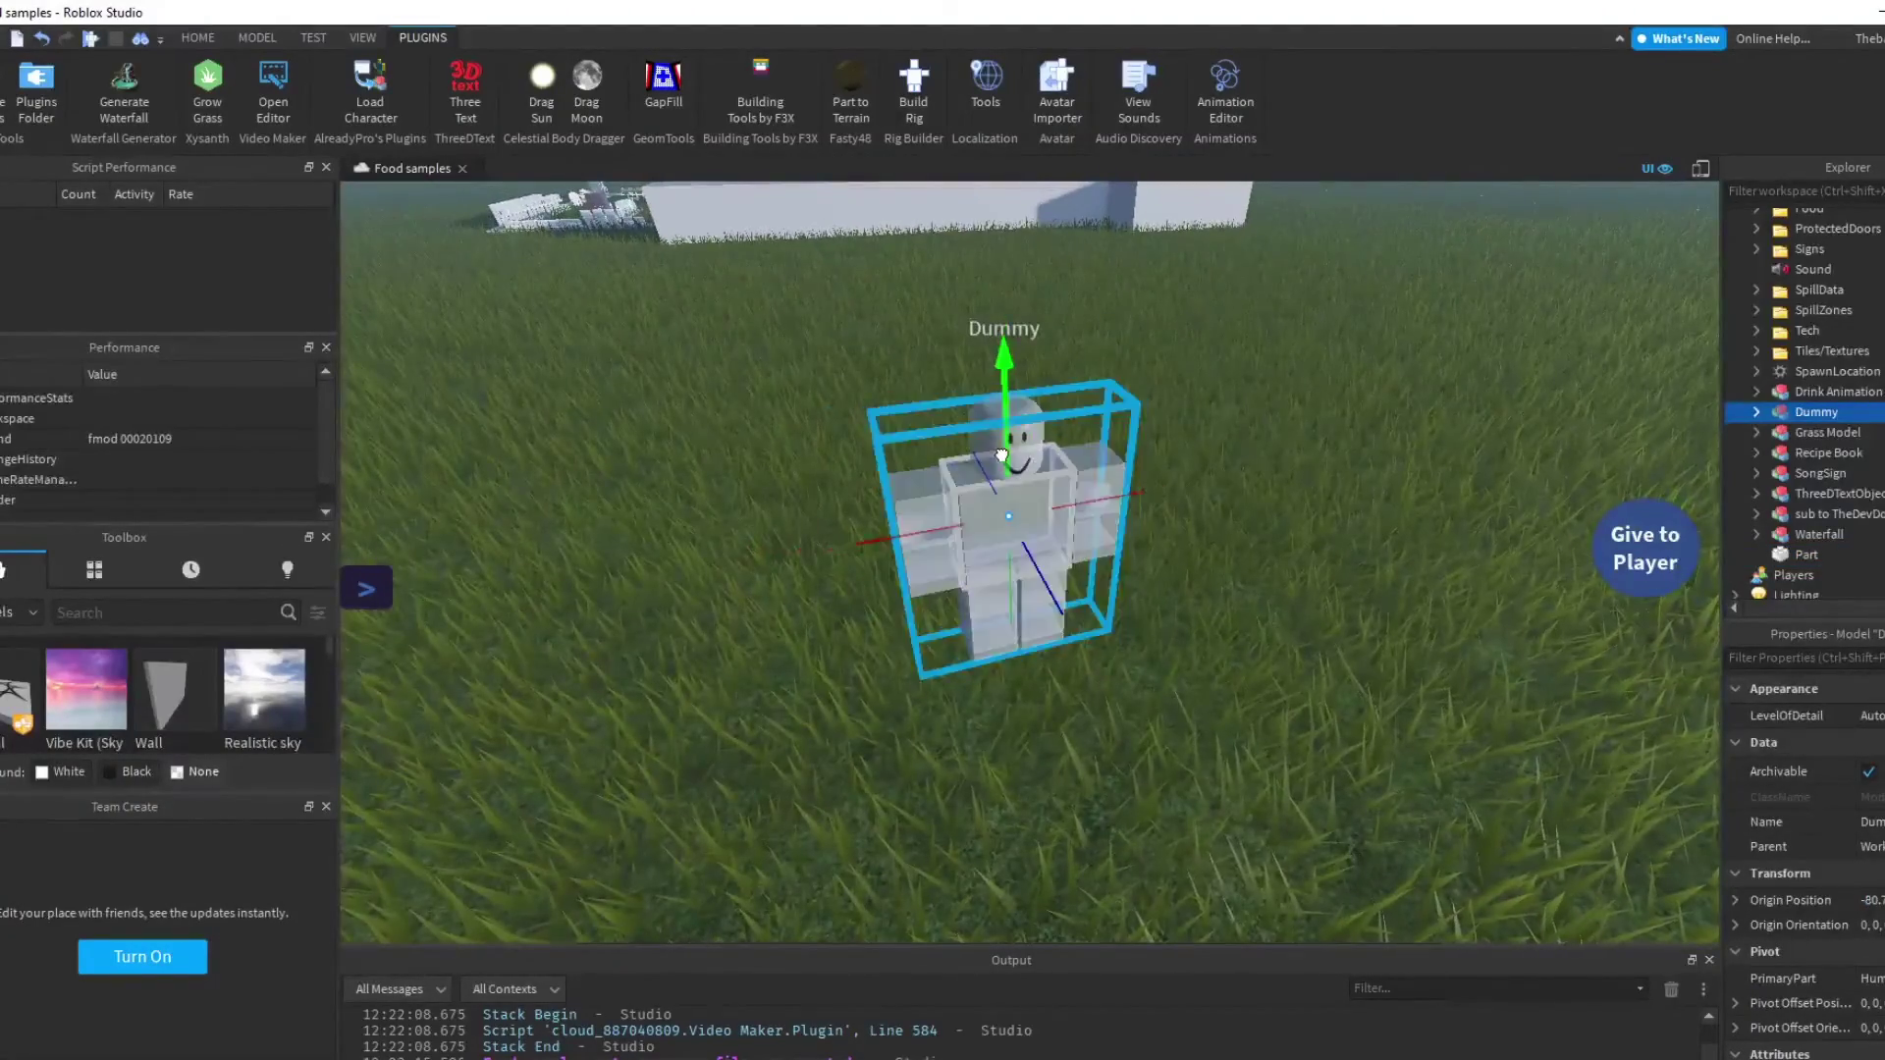
Step: Lower the Dummy rig vertically toward the grass surface
left_click_drag(1002, 452, 997, 658)
key("d")
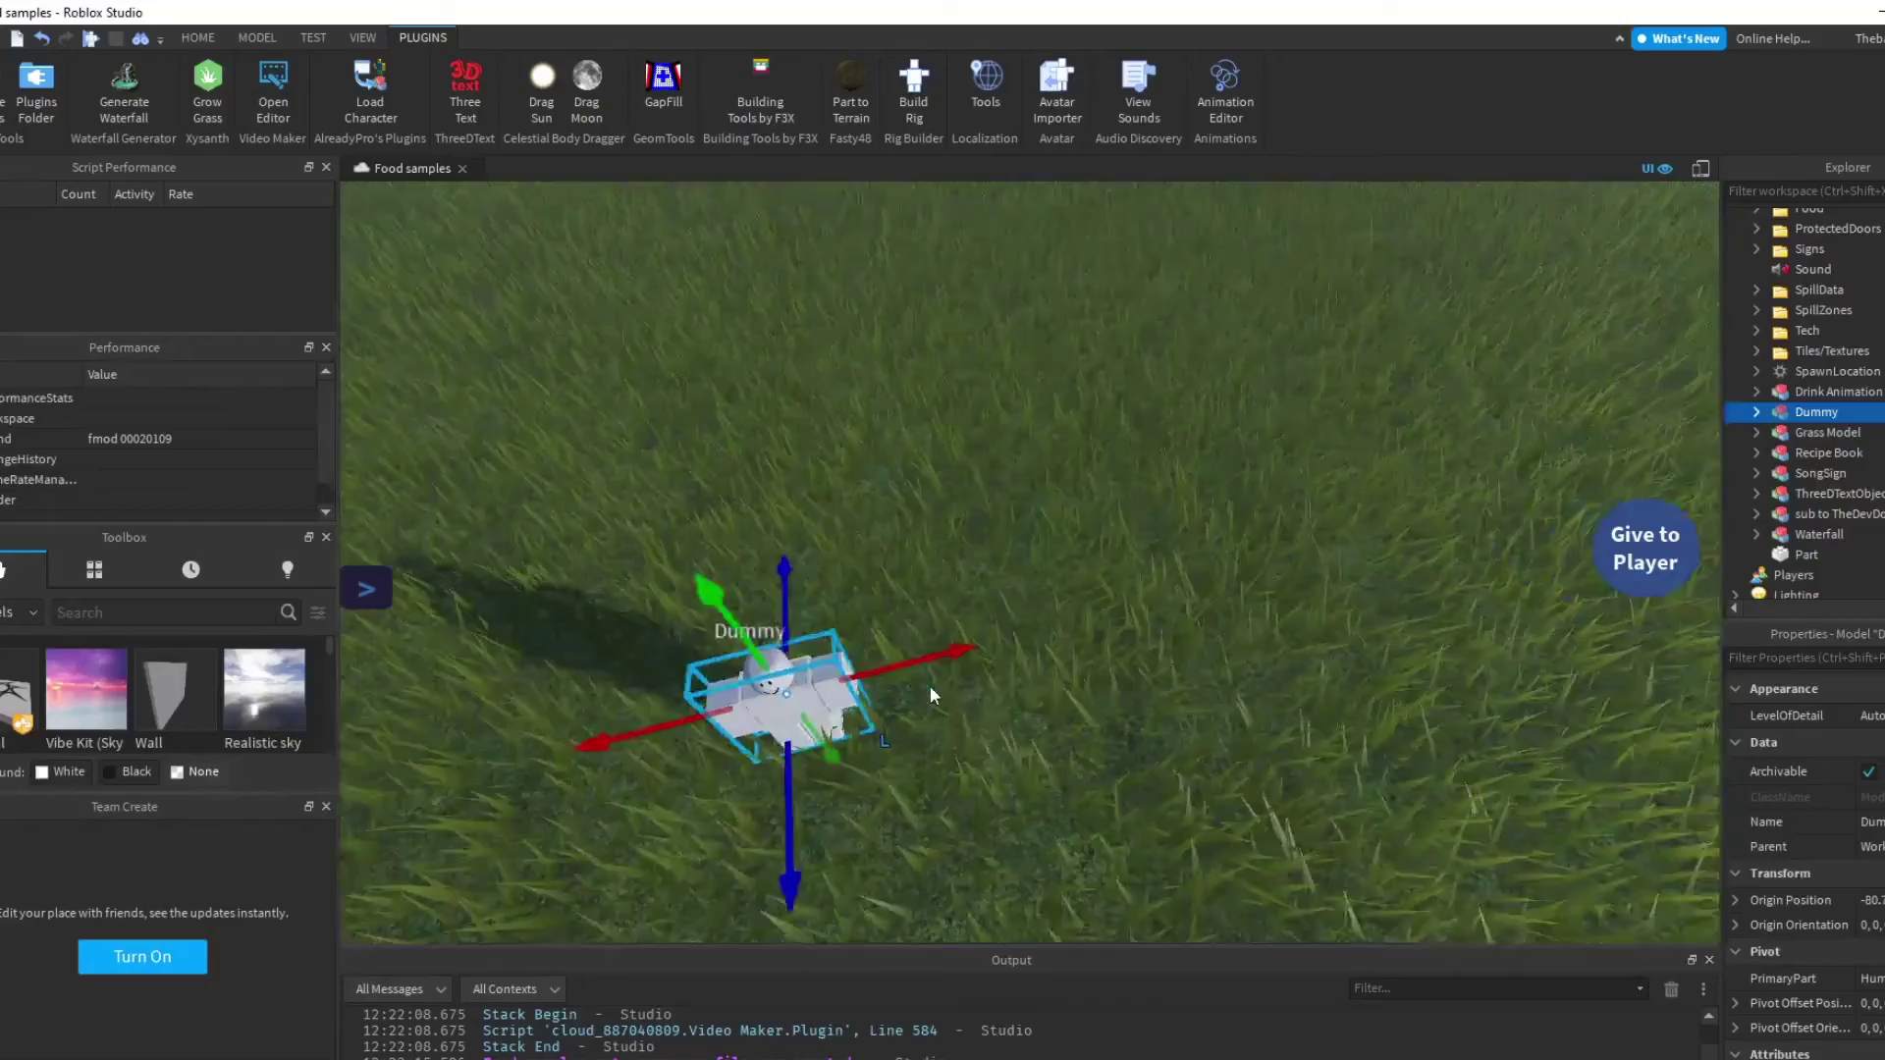
key("a")
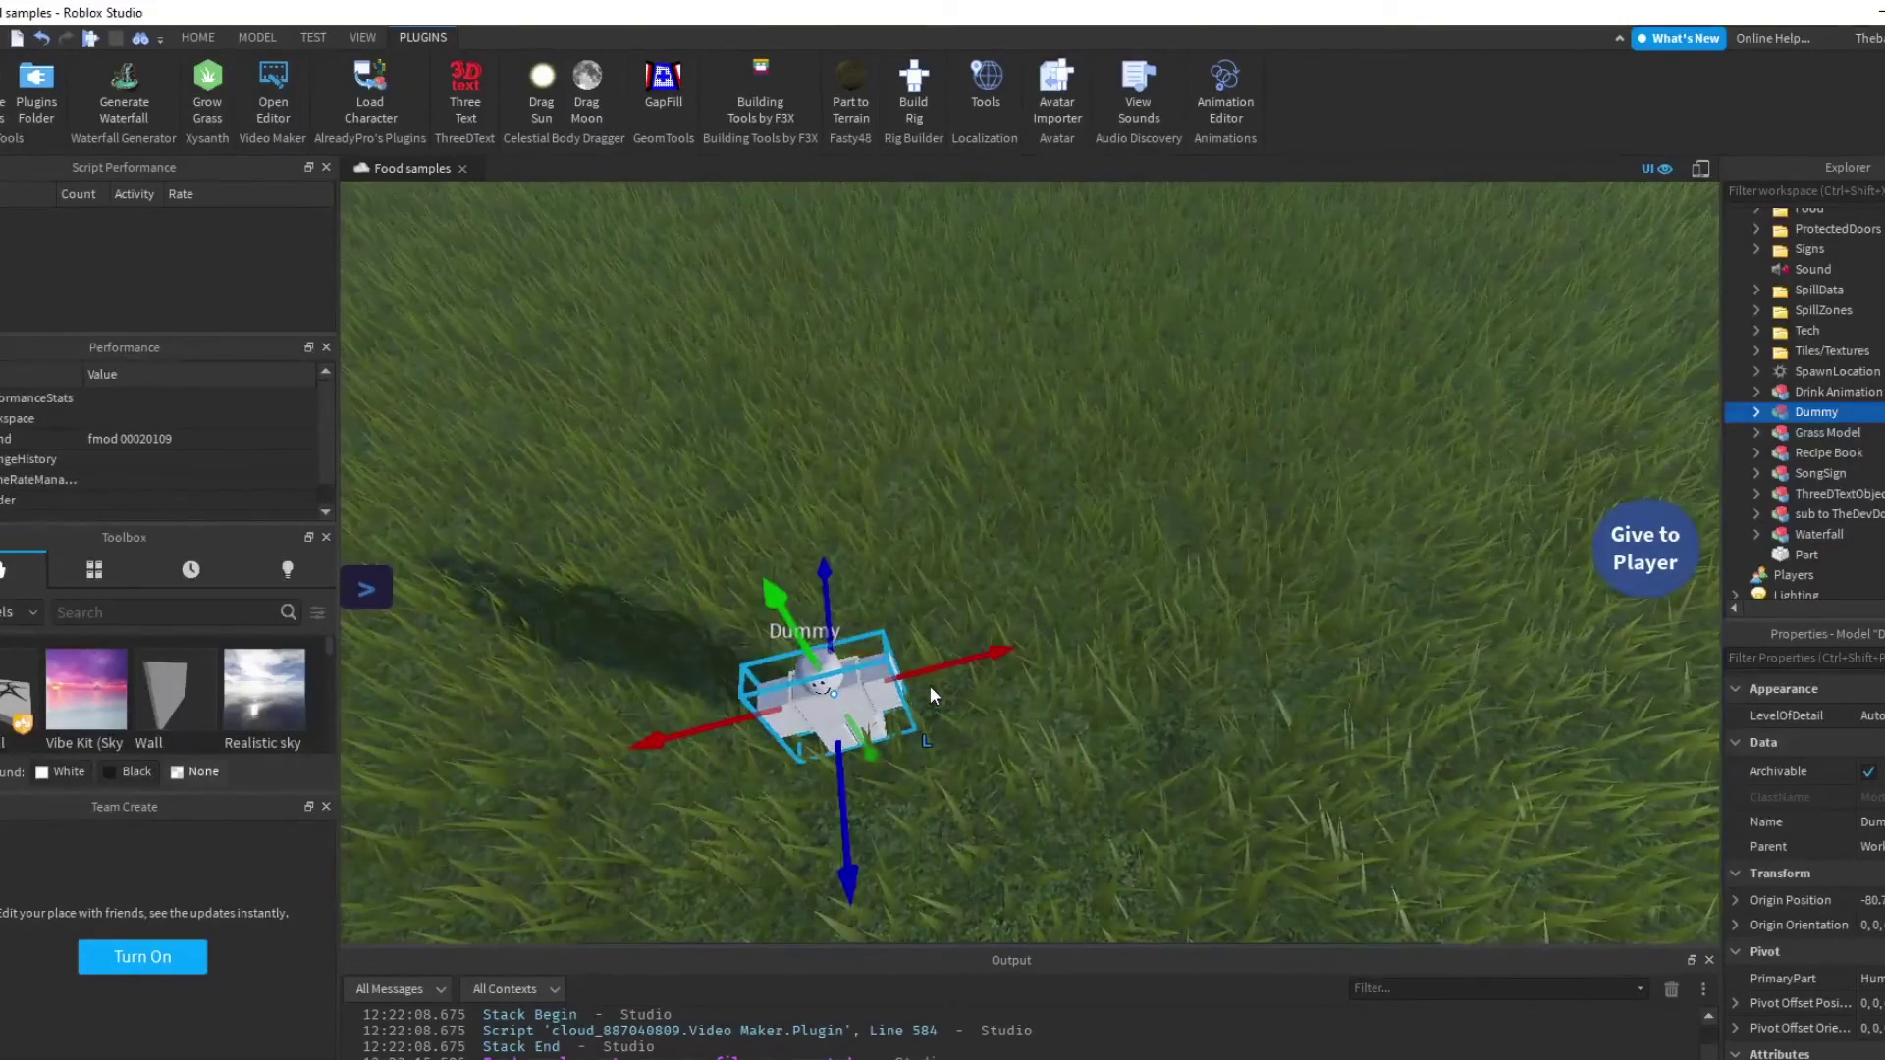
key("f")
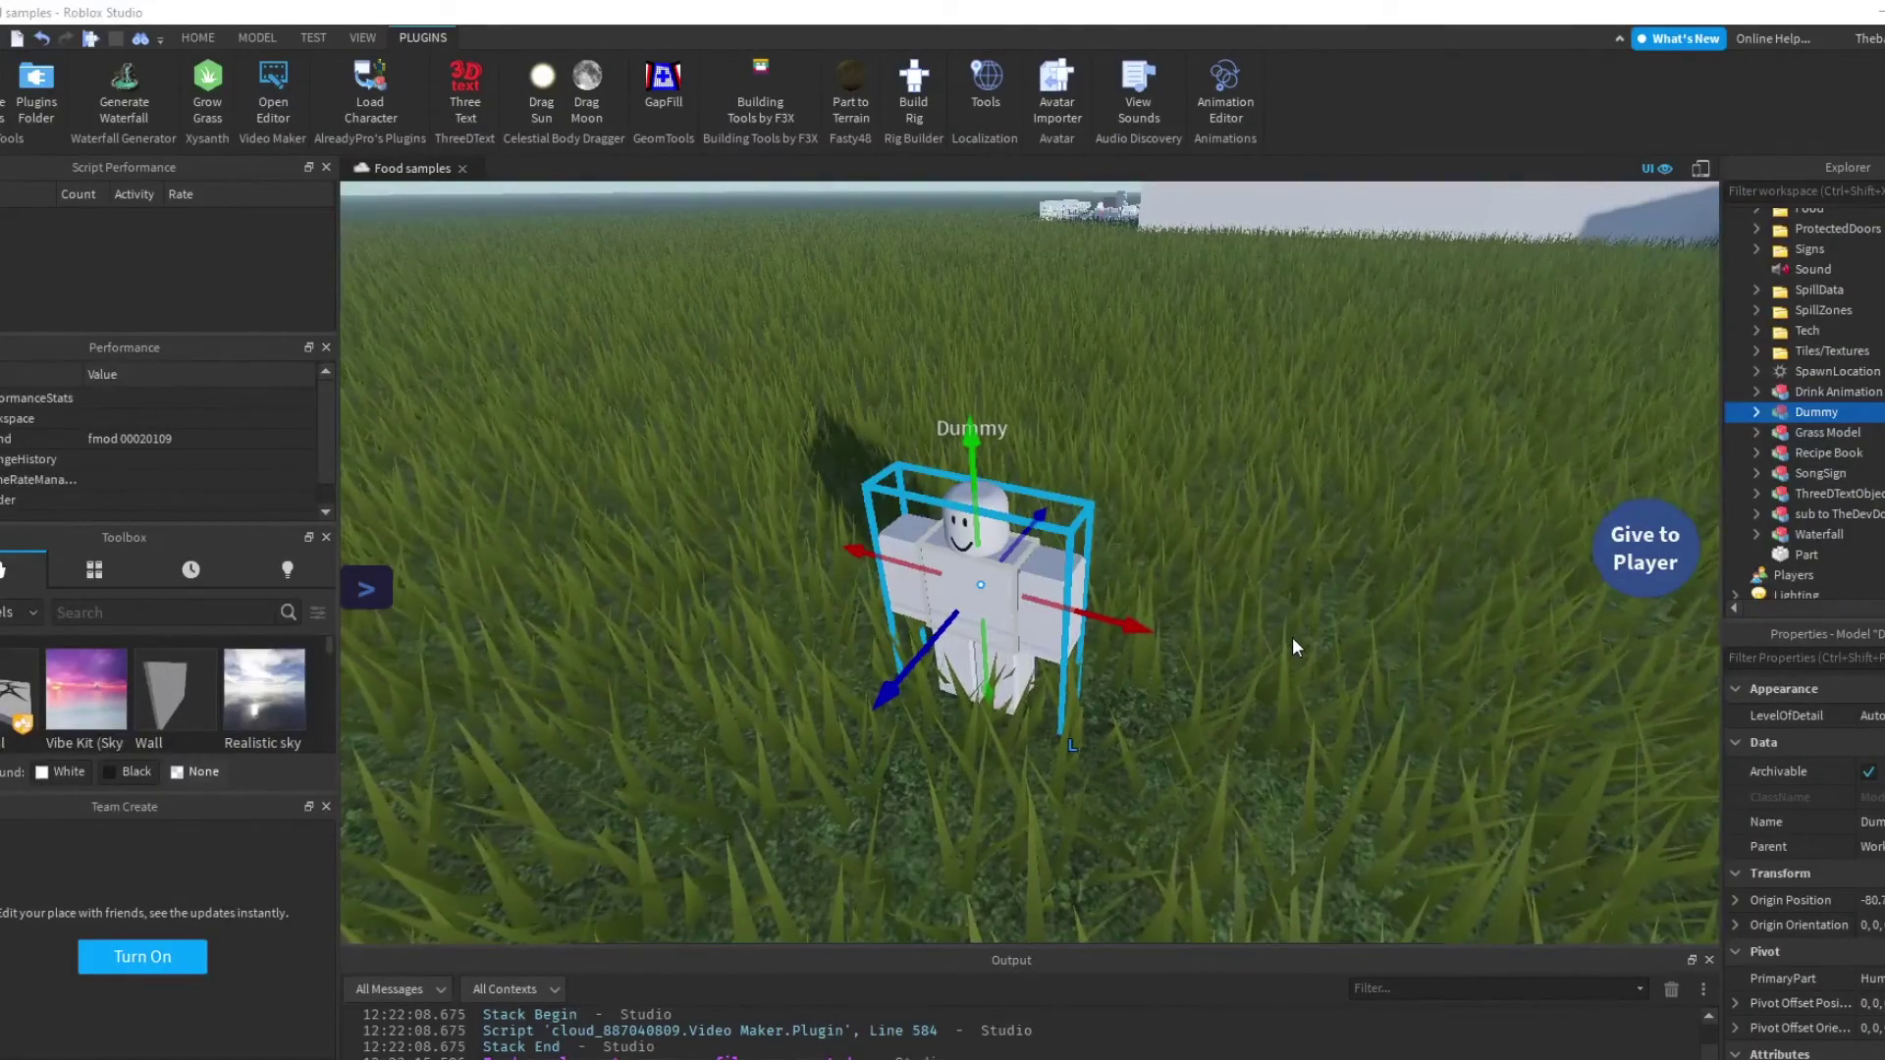
Step: Examine the Dummy rig up close and survey the whole grass-covered place from above
right_click_drag(1233, 677, 1231, 680)
key("w")
key("s")
key("w")
key("s")
scroll(1231, 677, "down", 10)
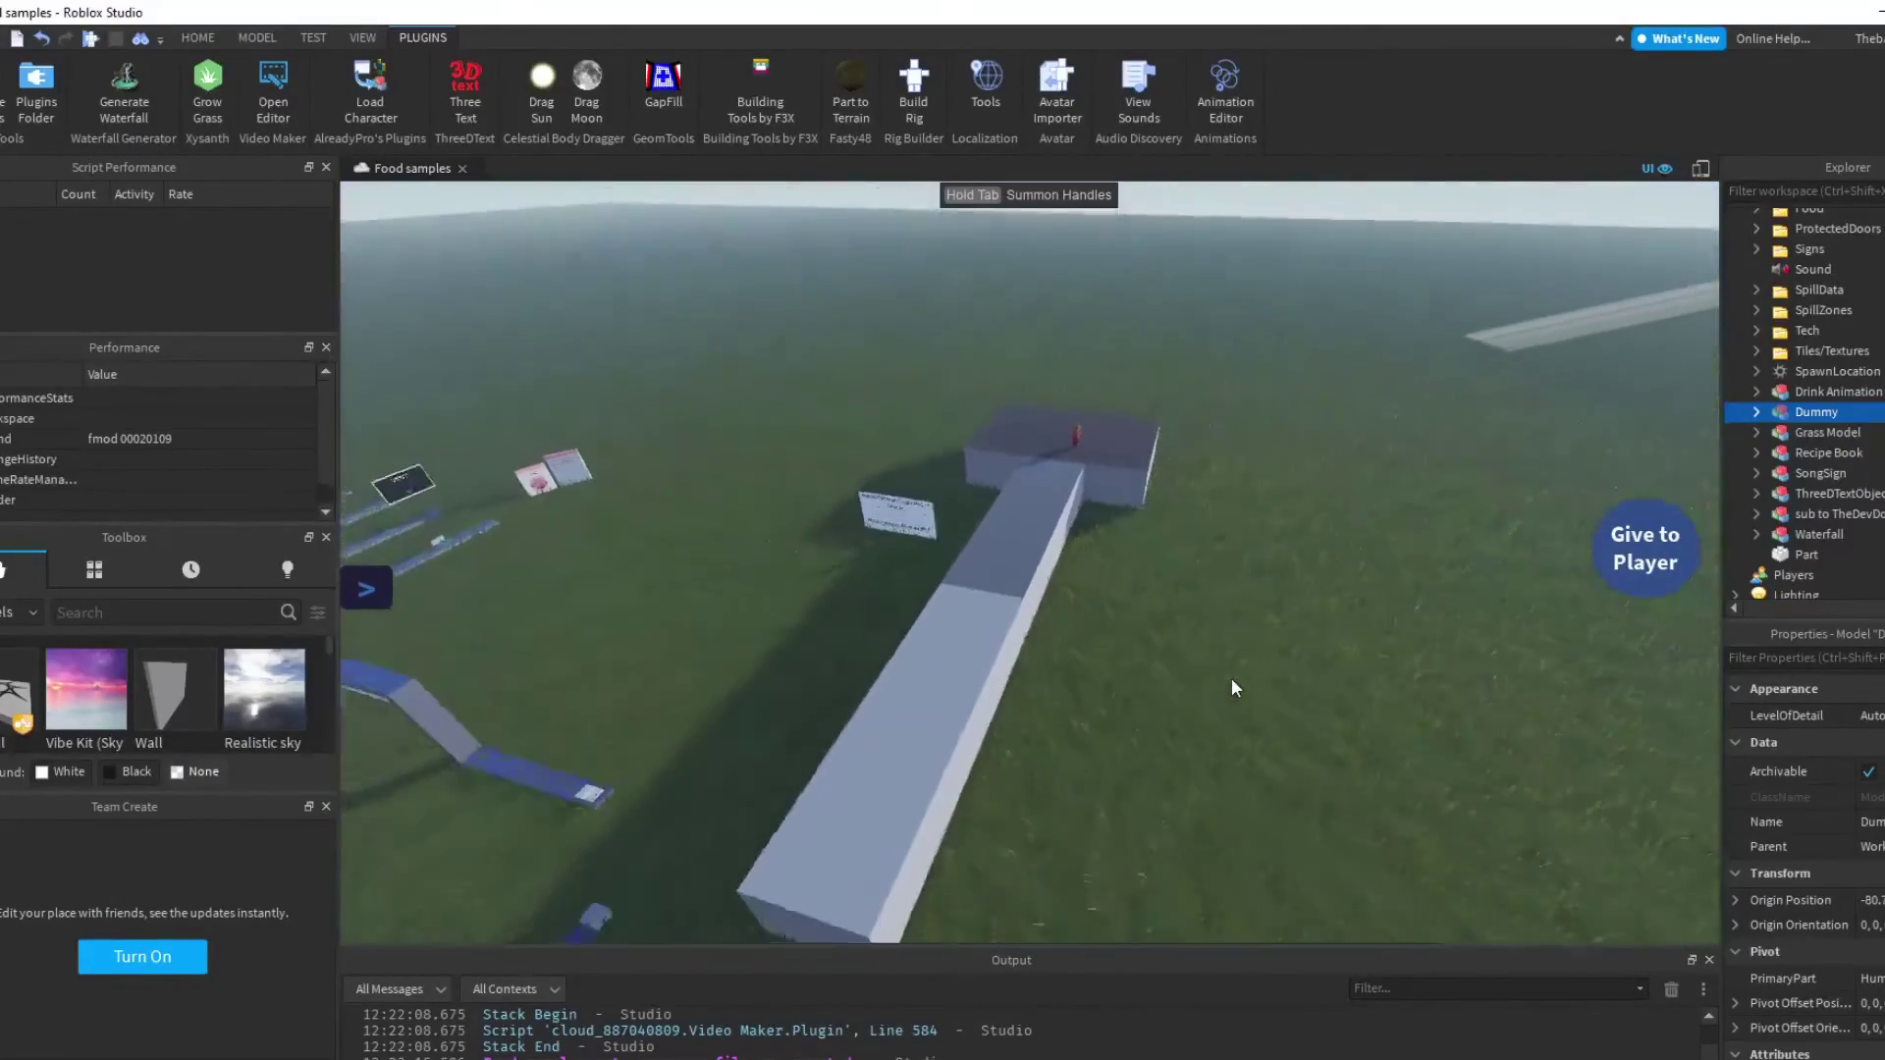
key("s")
key("d")
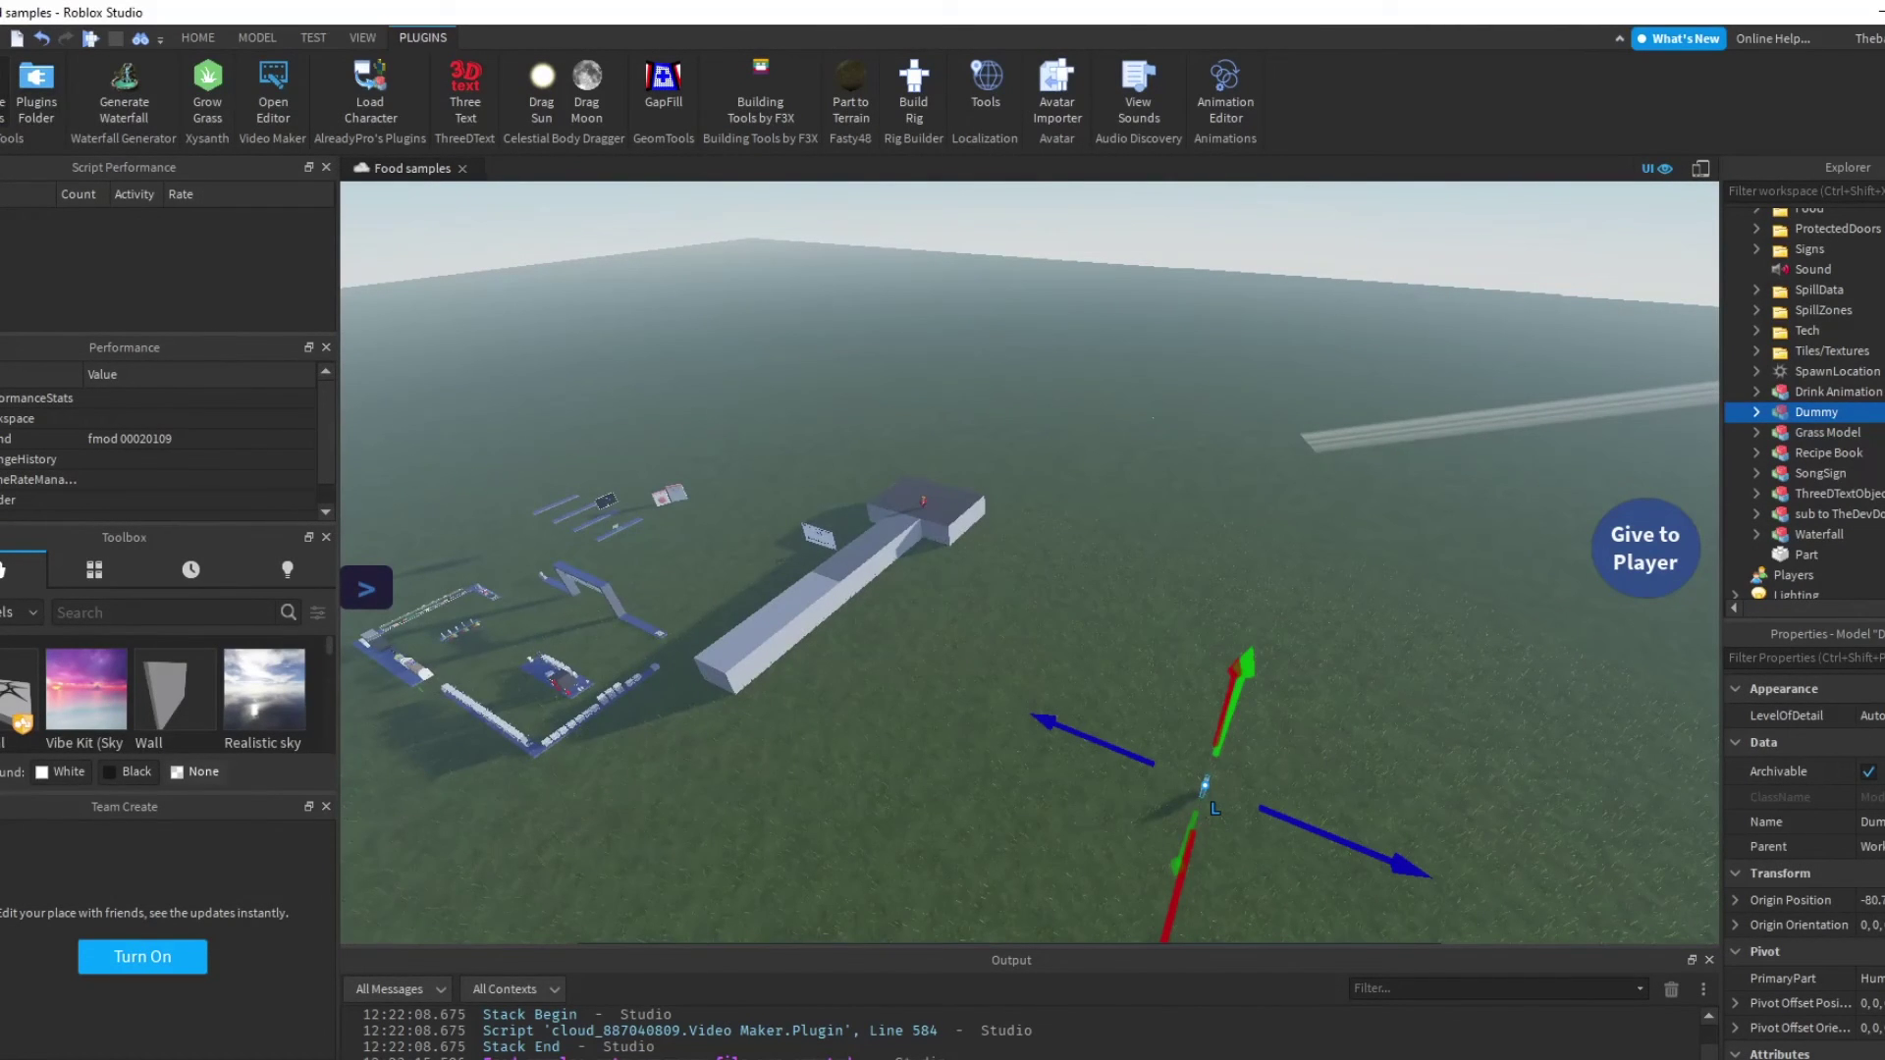
Step: Browse the installed plugins in Plugin Management and the plugin assets in the Toolbox, and close Plugin Management
left_click(2, 94)
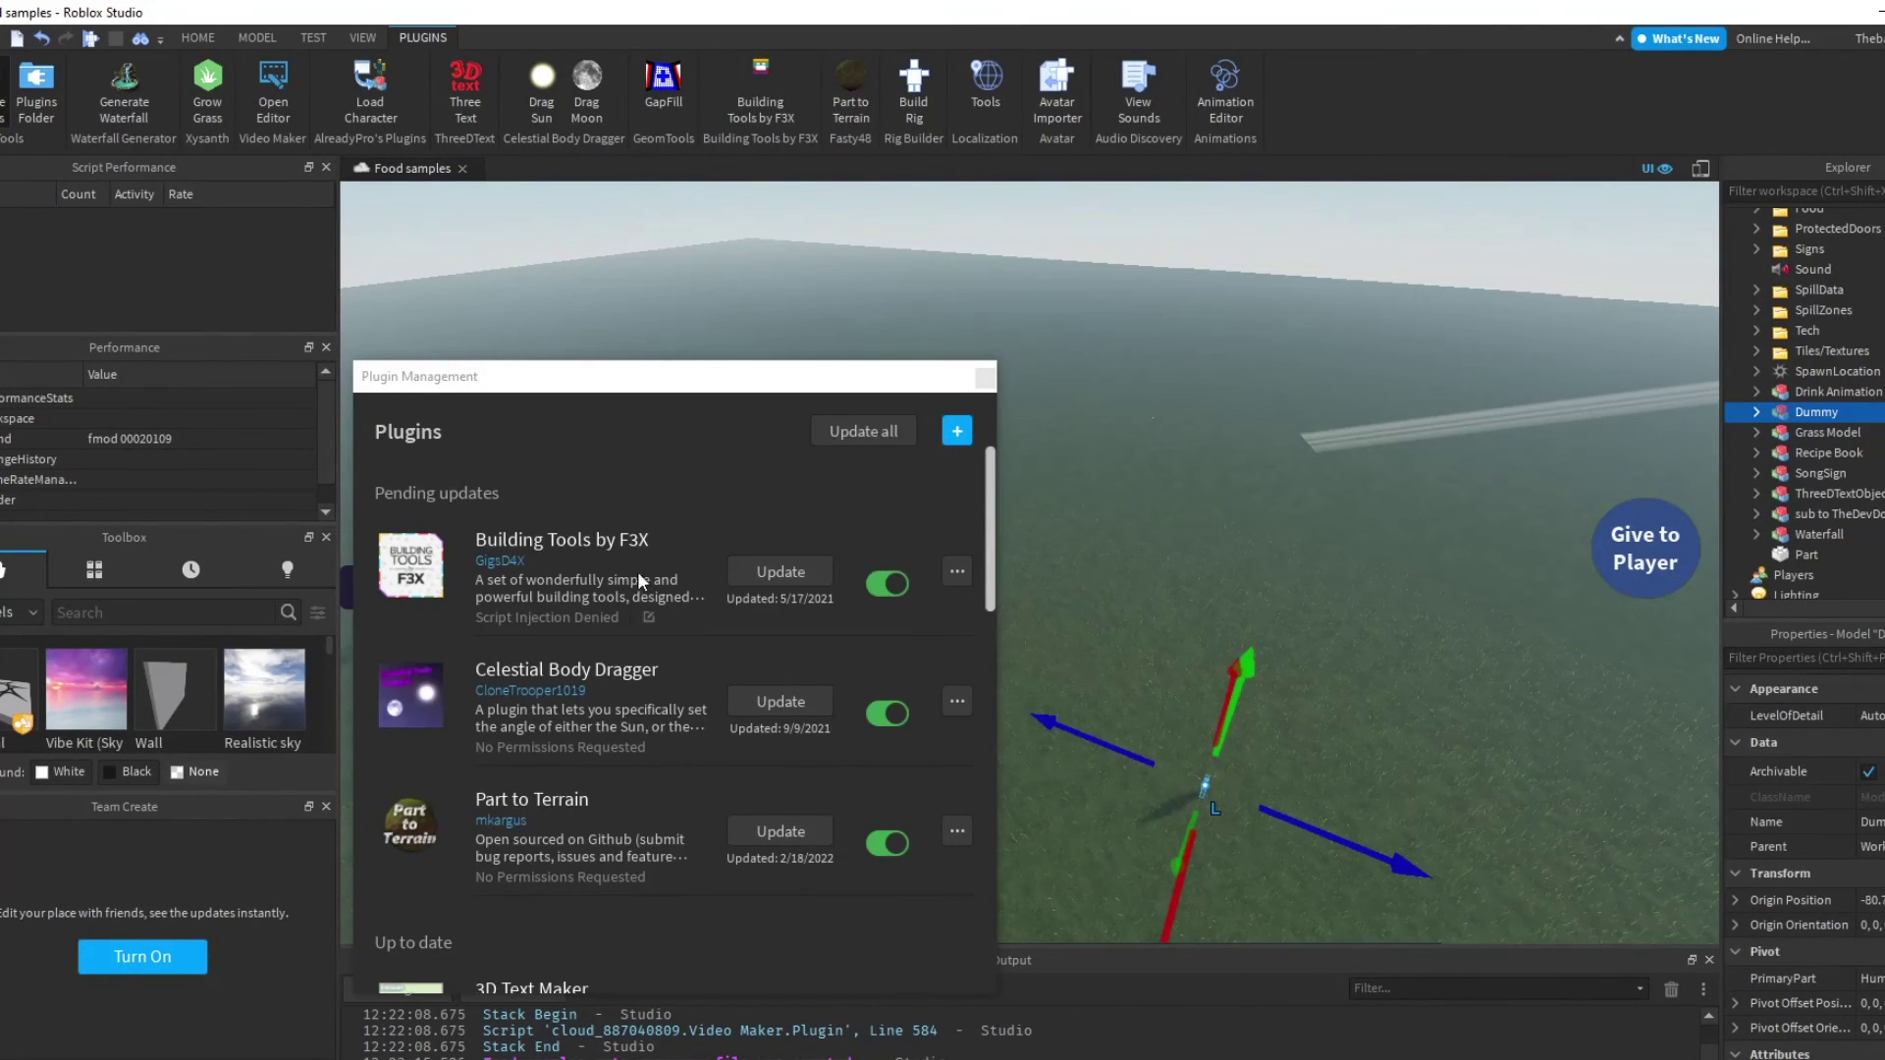
scroll(717, 602, "down", 7)
scroll(679, 607, "up", 4)
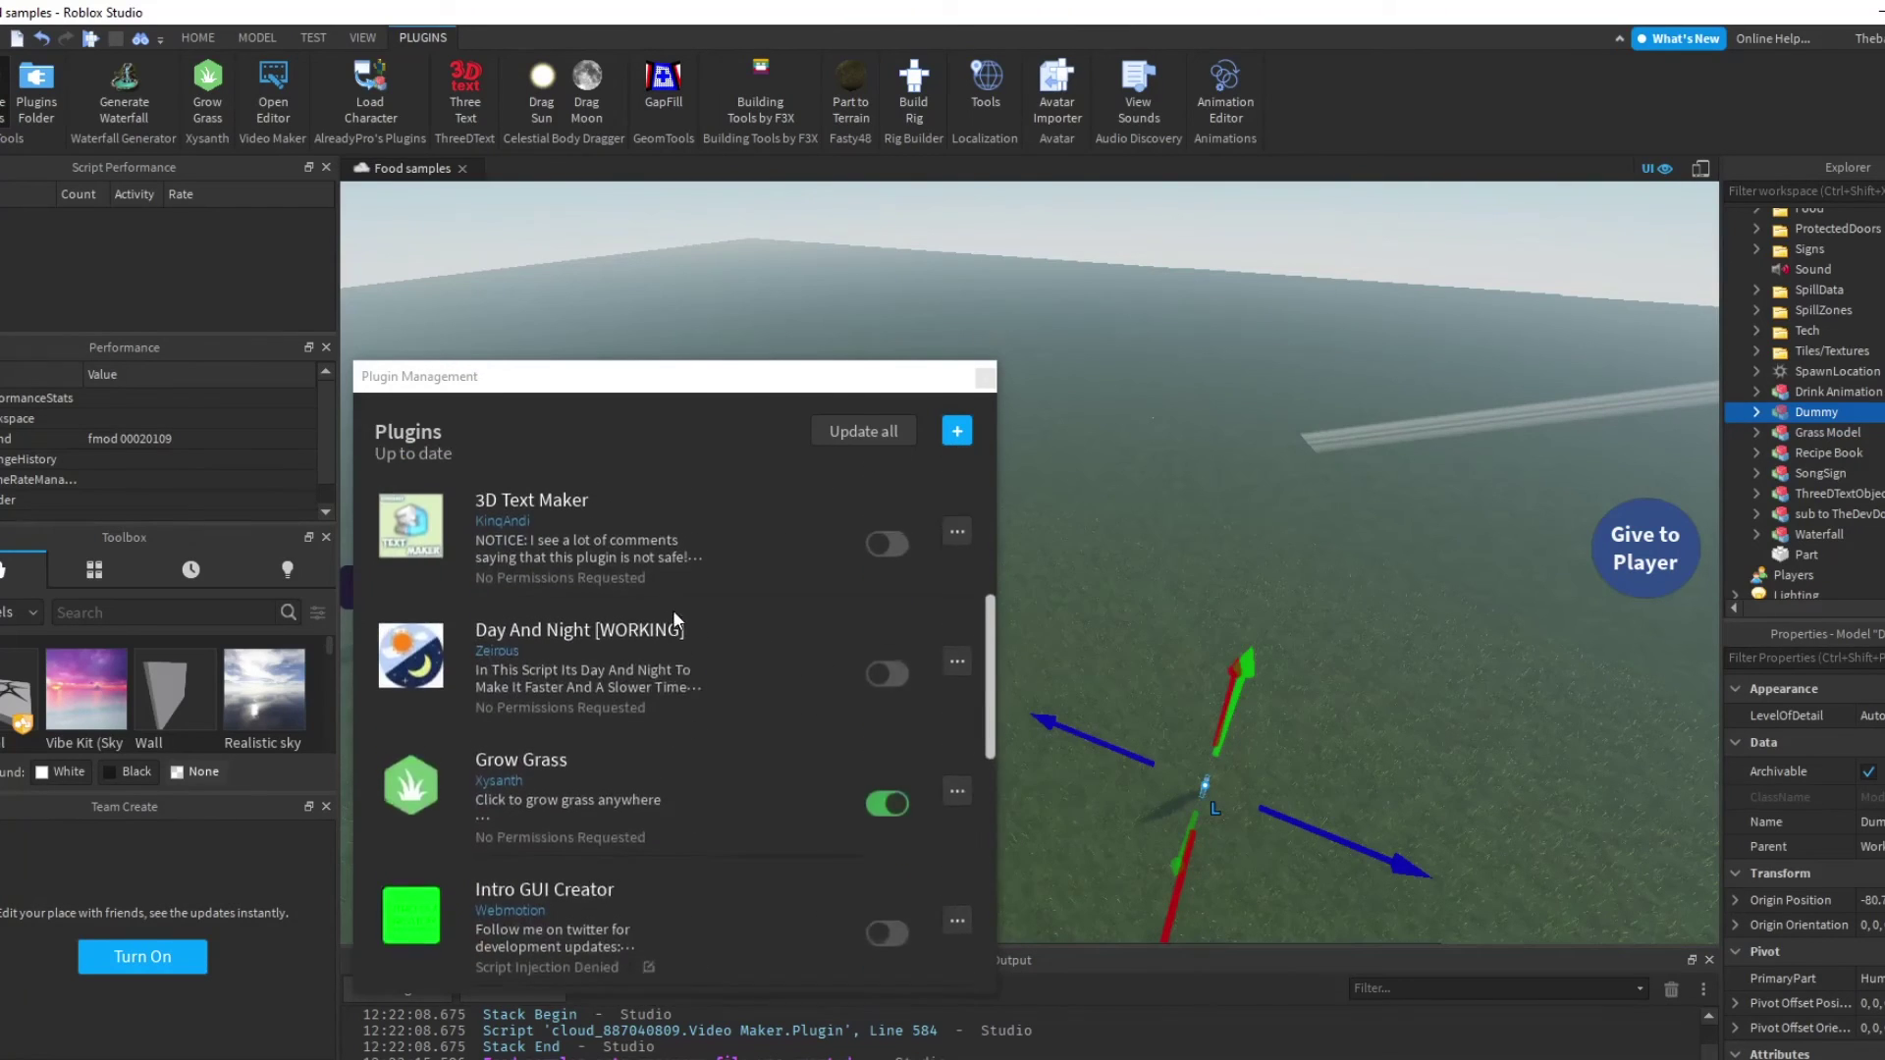
scroll(717, 645, "up", 3)
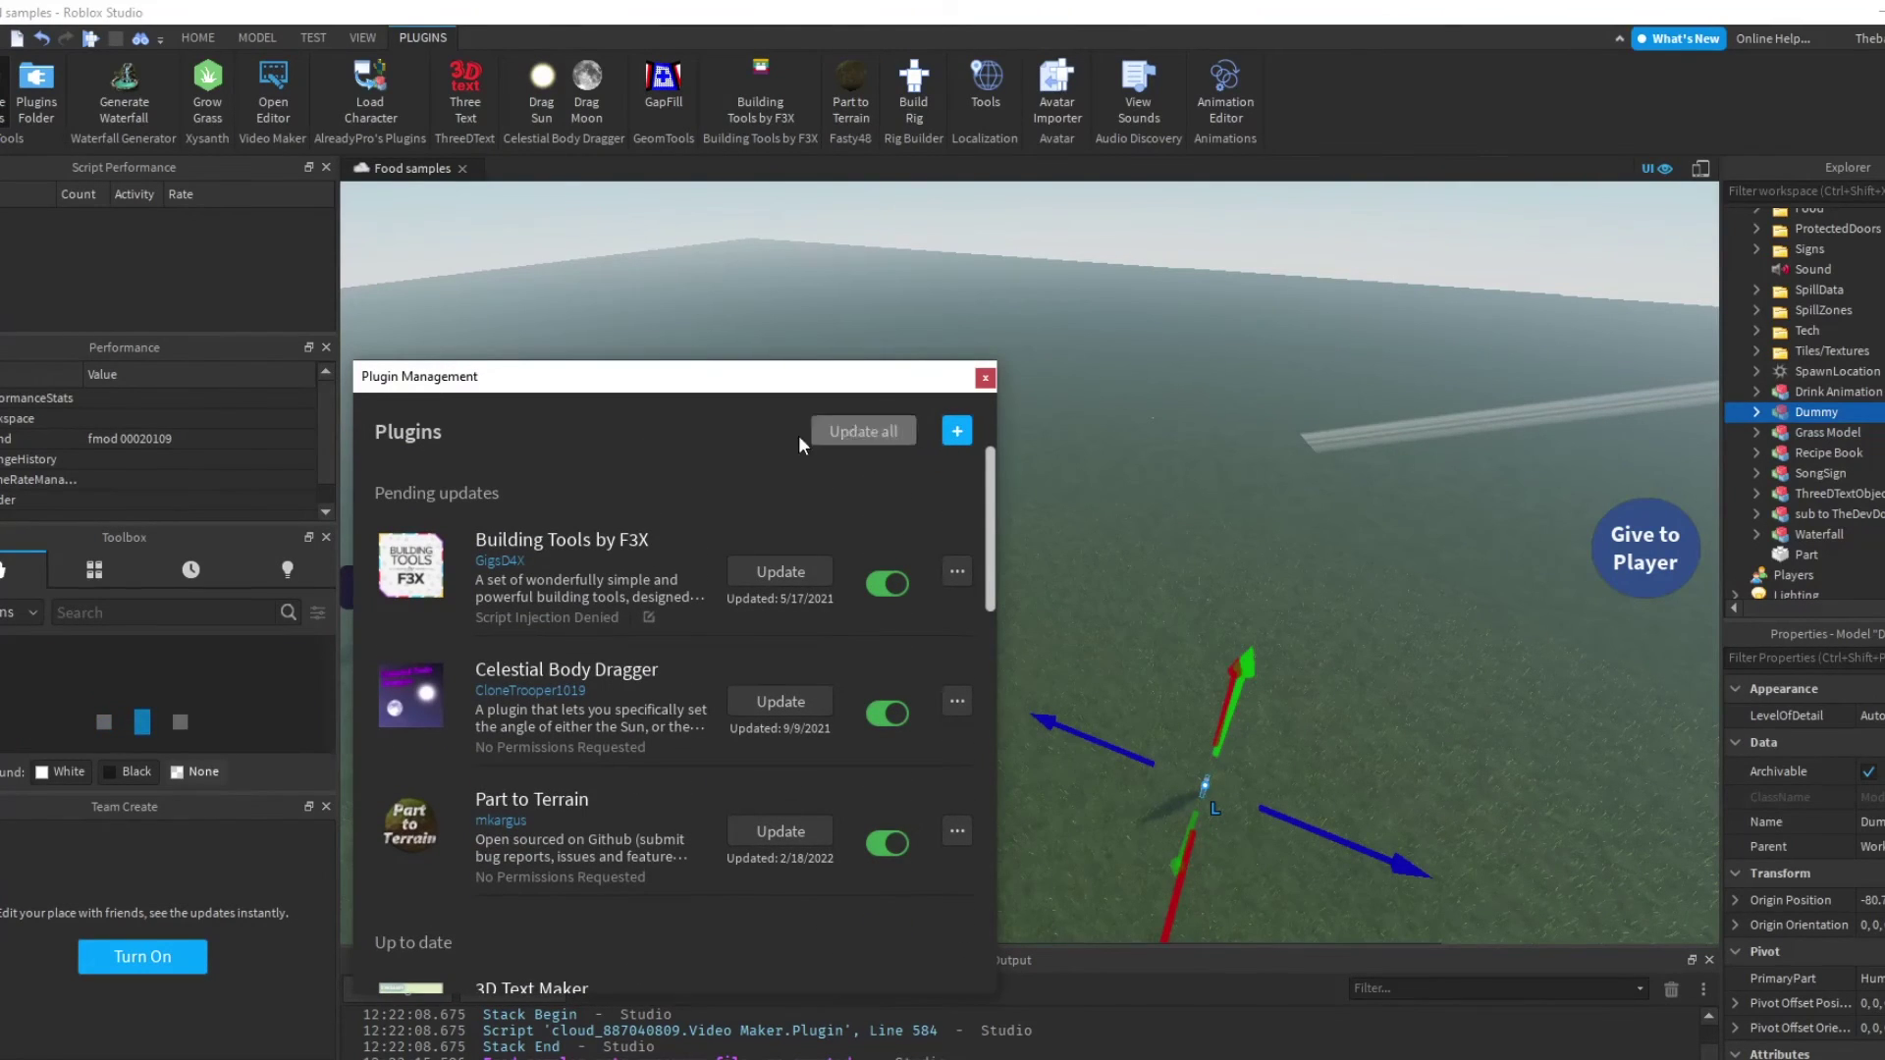
scroll(293, 709, "down", 2)
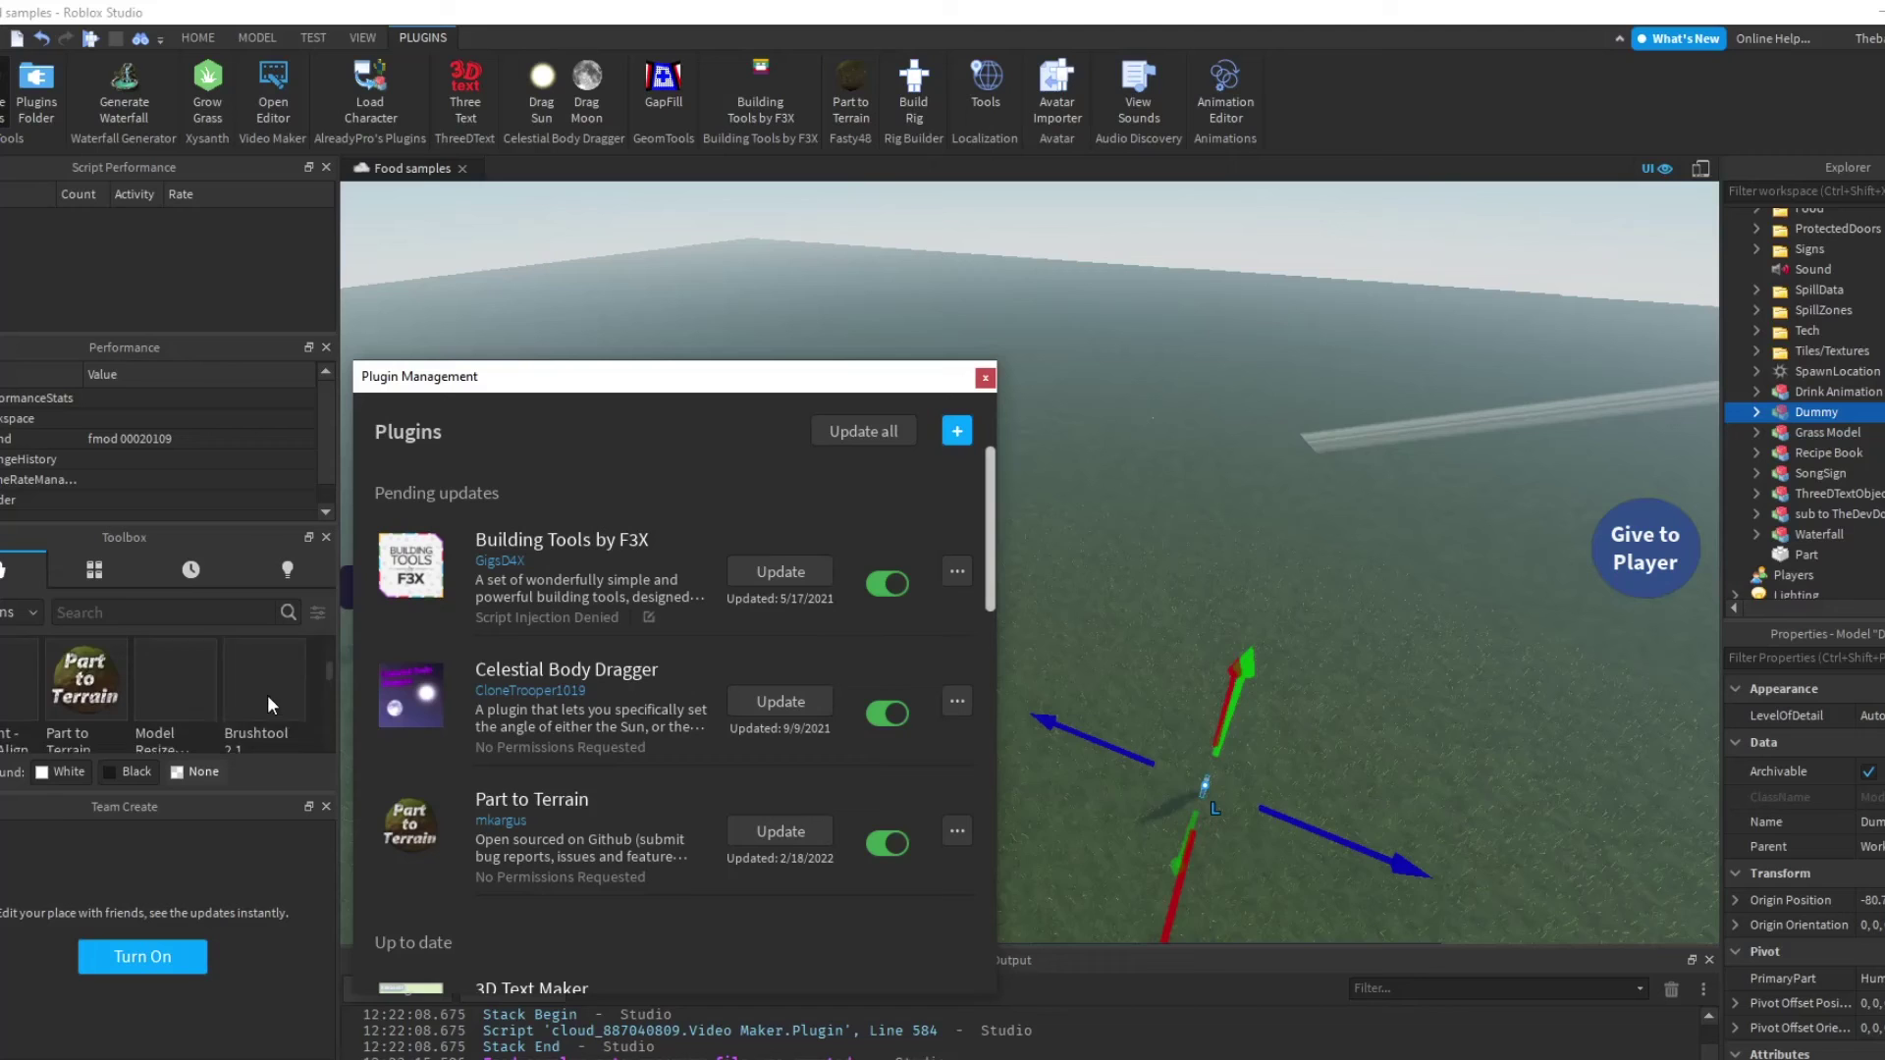
scroll(272, 705, "up", 2)
left_click(1877, 11)
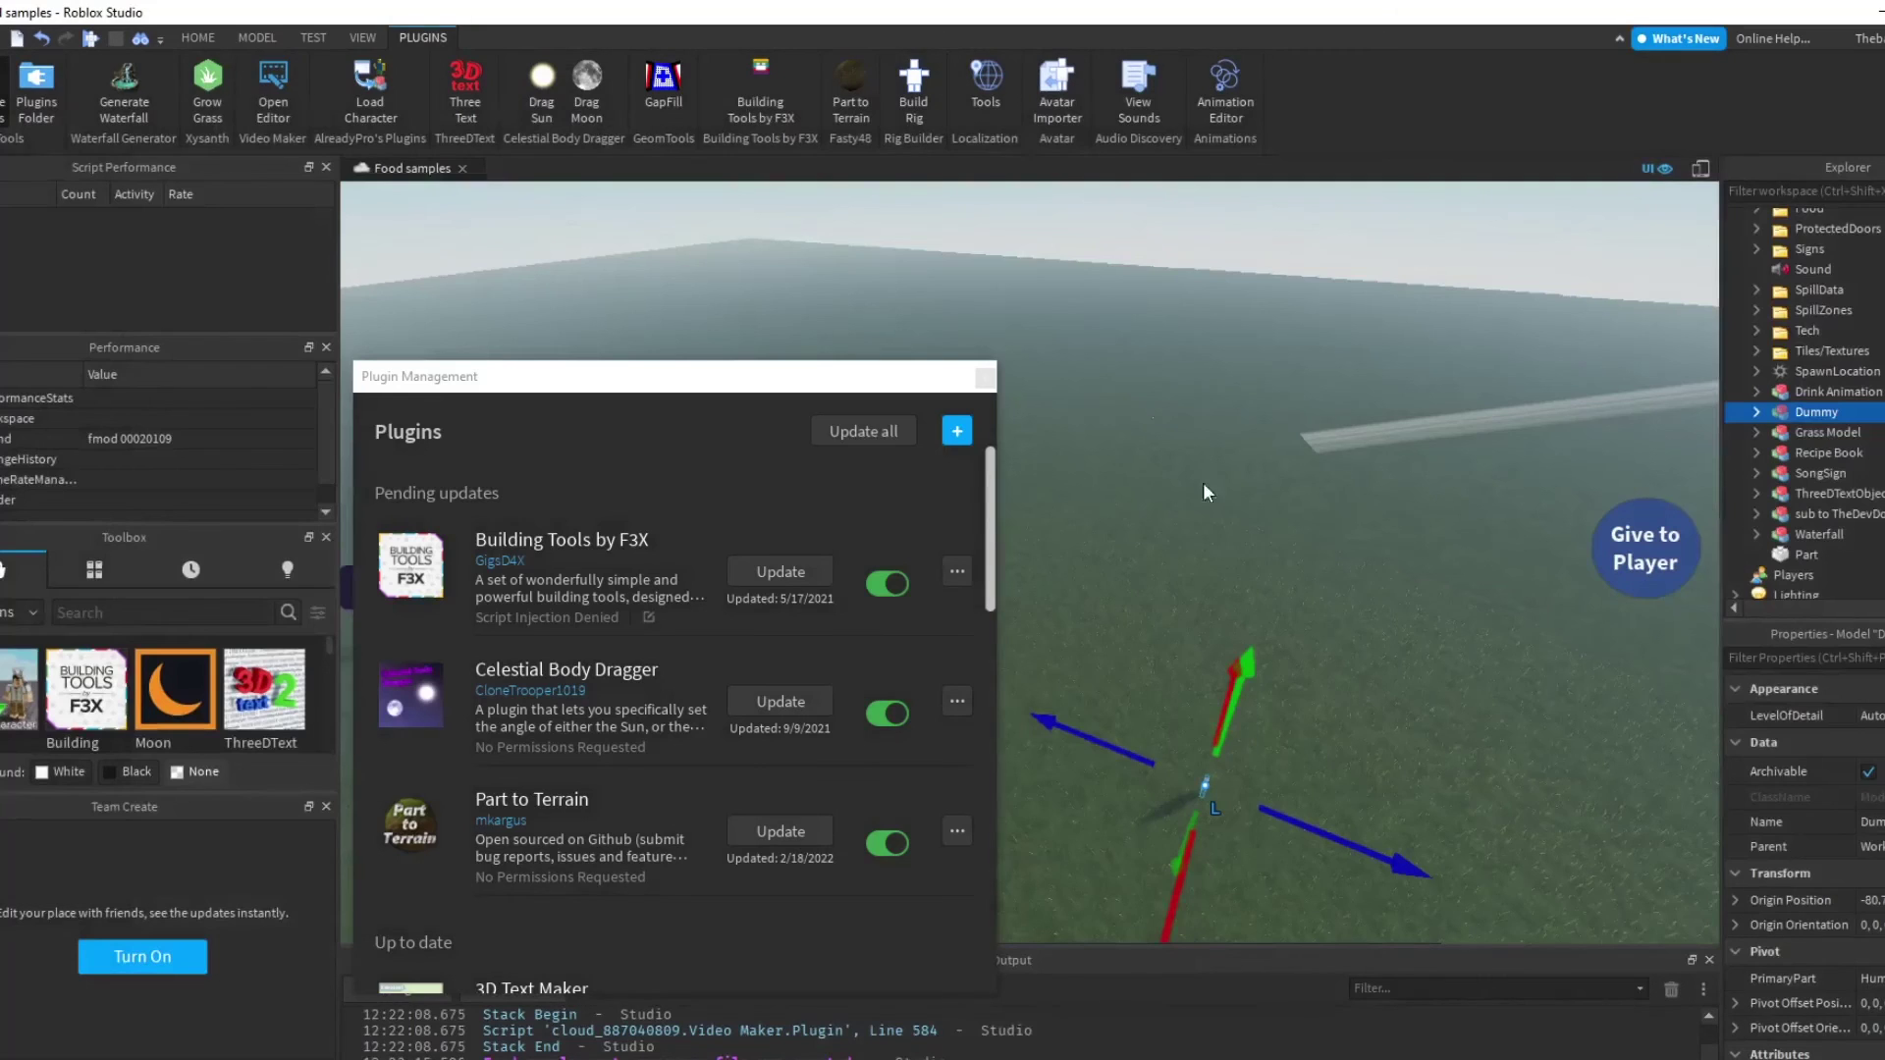
scroll(1163, 469, "up", 5)
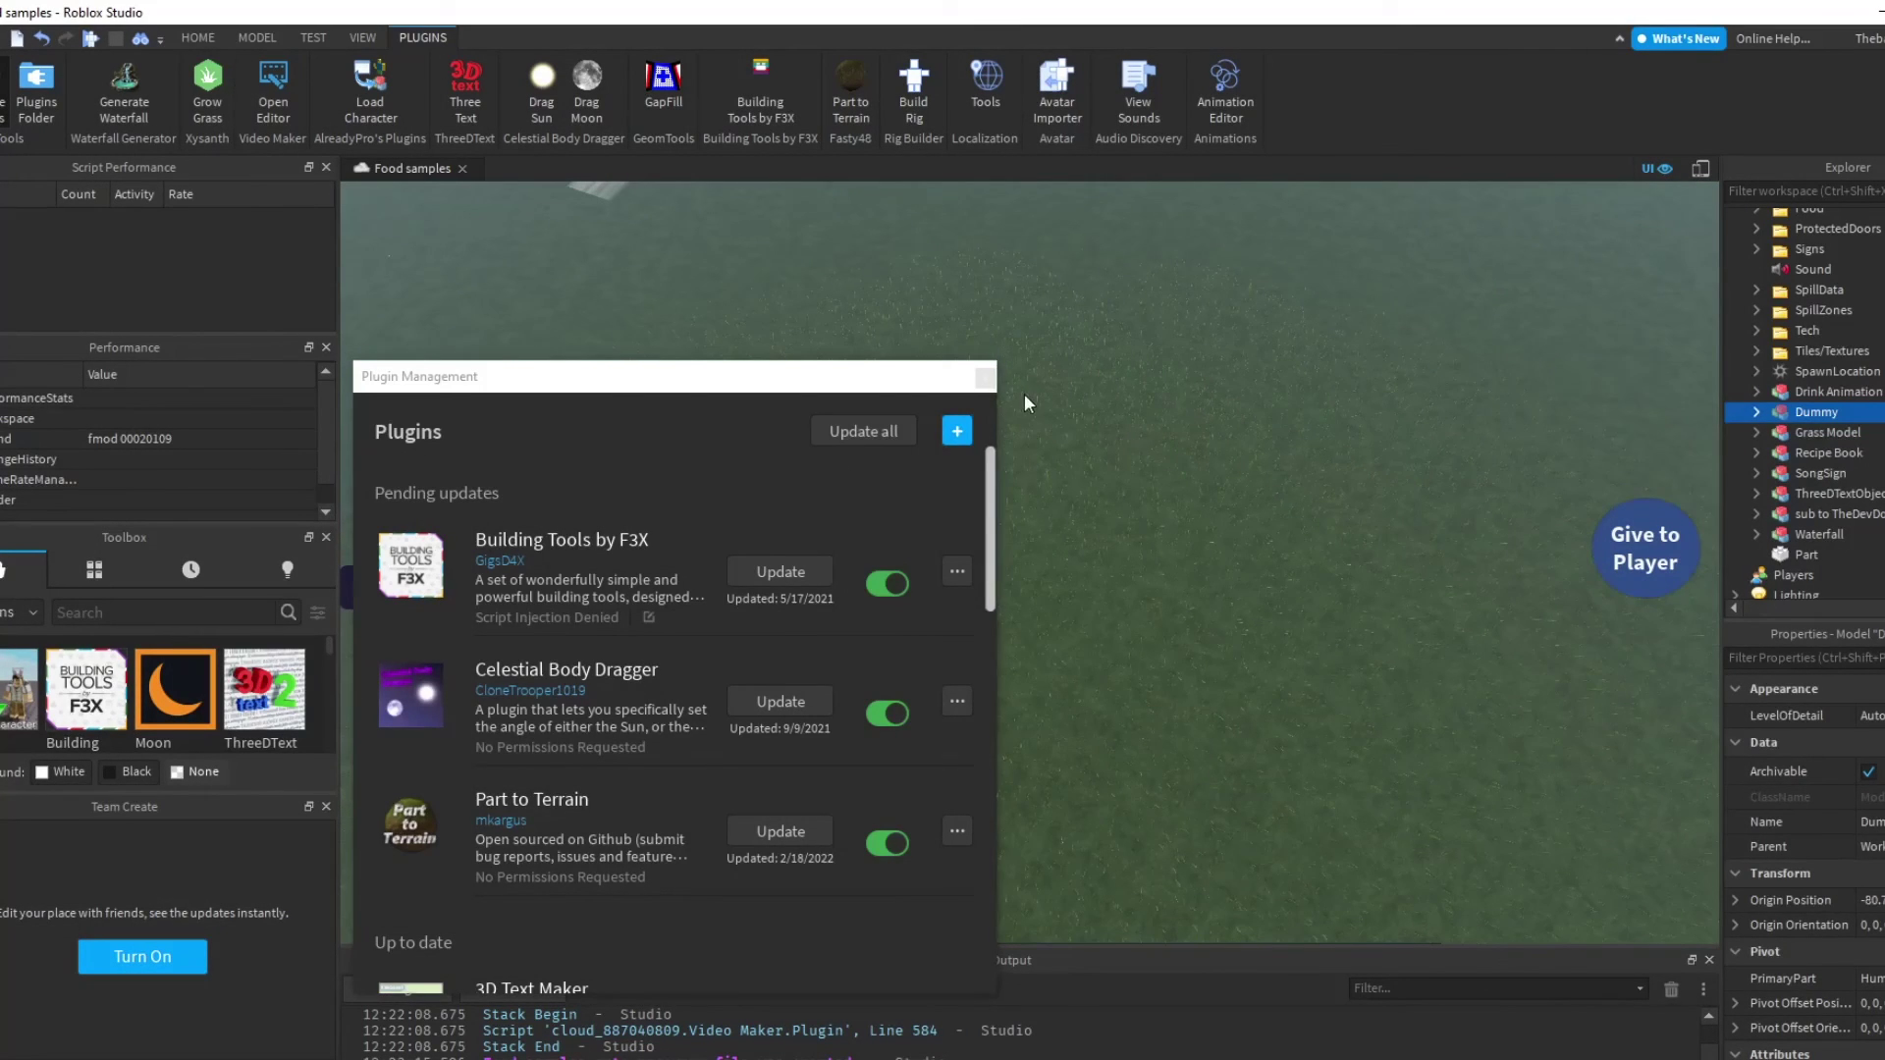
left_click(984, 377)
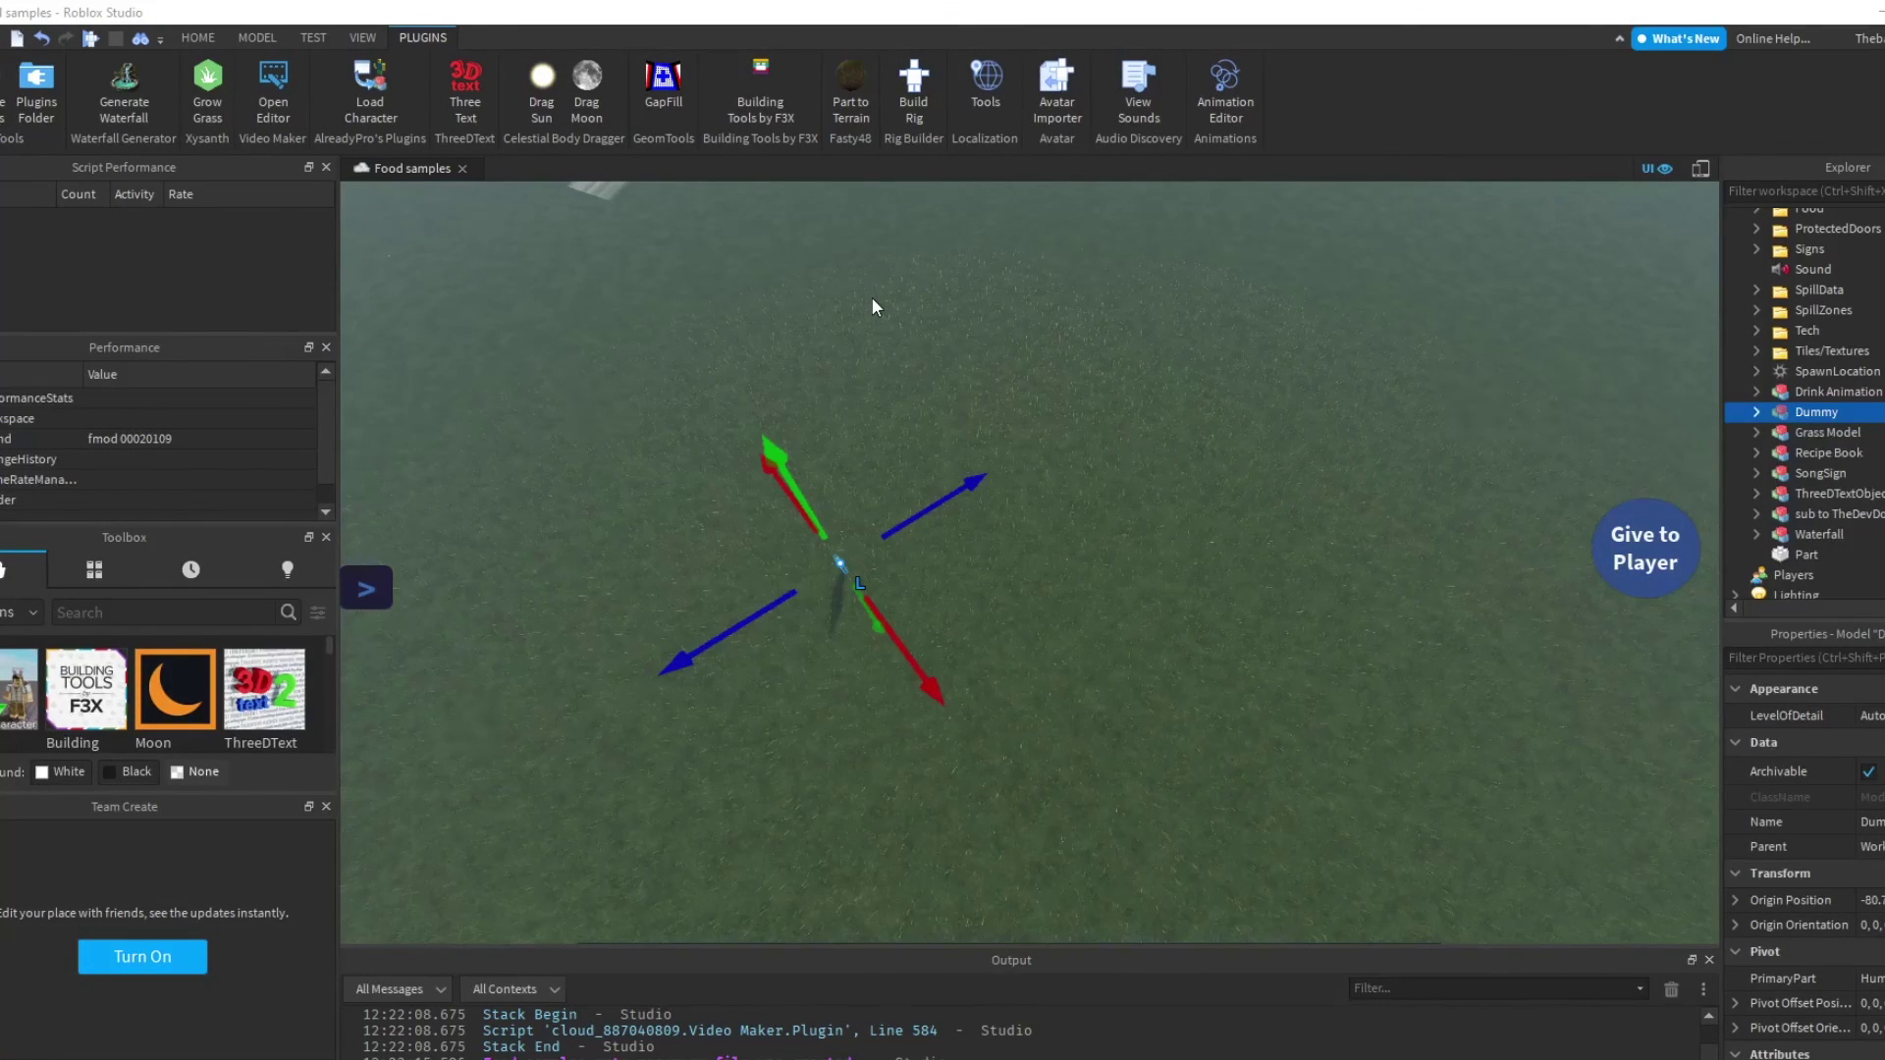
Step: Deselect the Dummy rig and view the character's platform with the food samples beyond it
left_click(1063, 454)
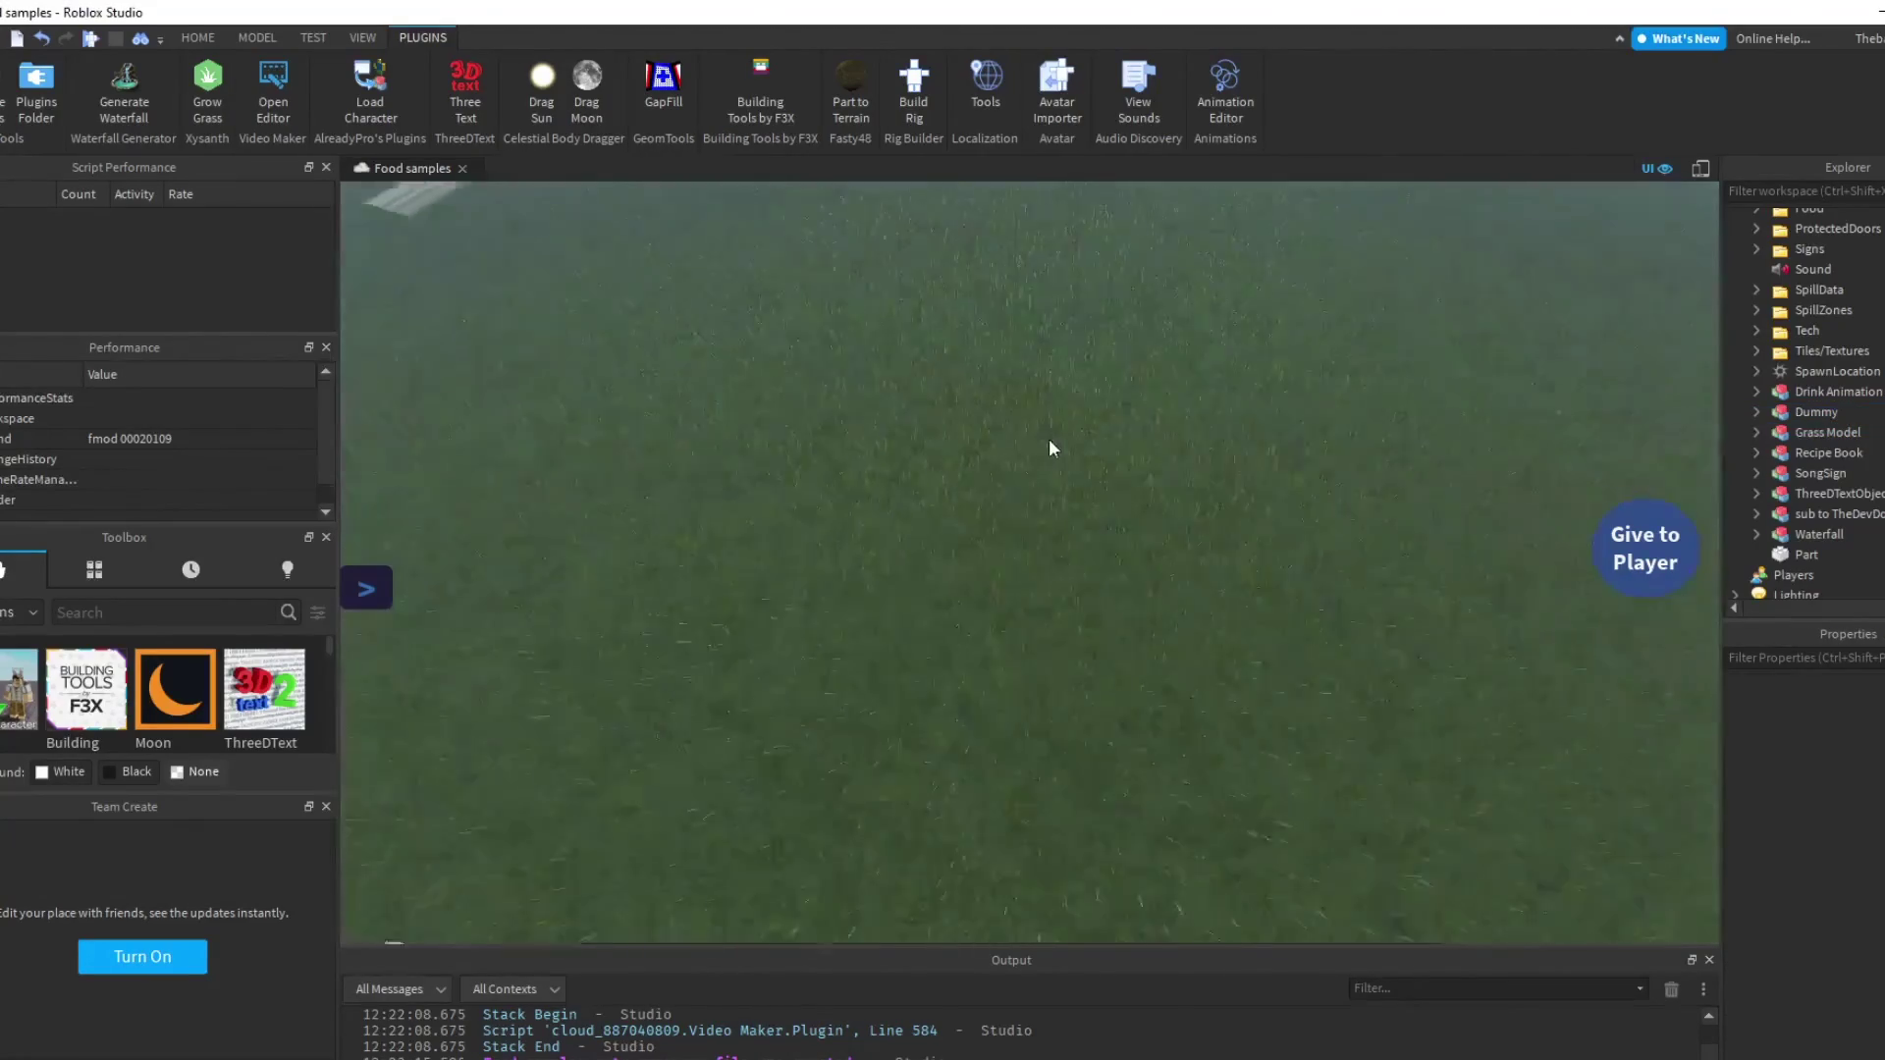
right_click_drag(1048, 440, 1062, 439)
key("w")
key("w")
key("w")
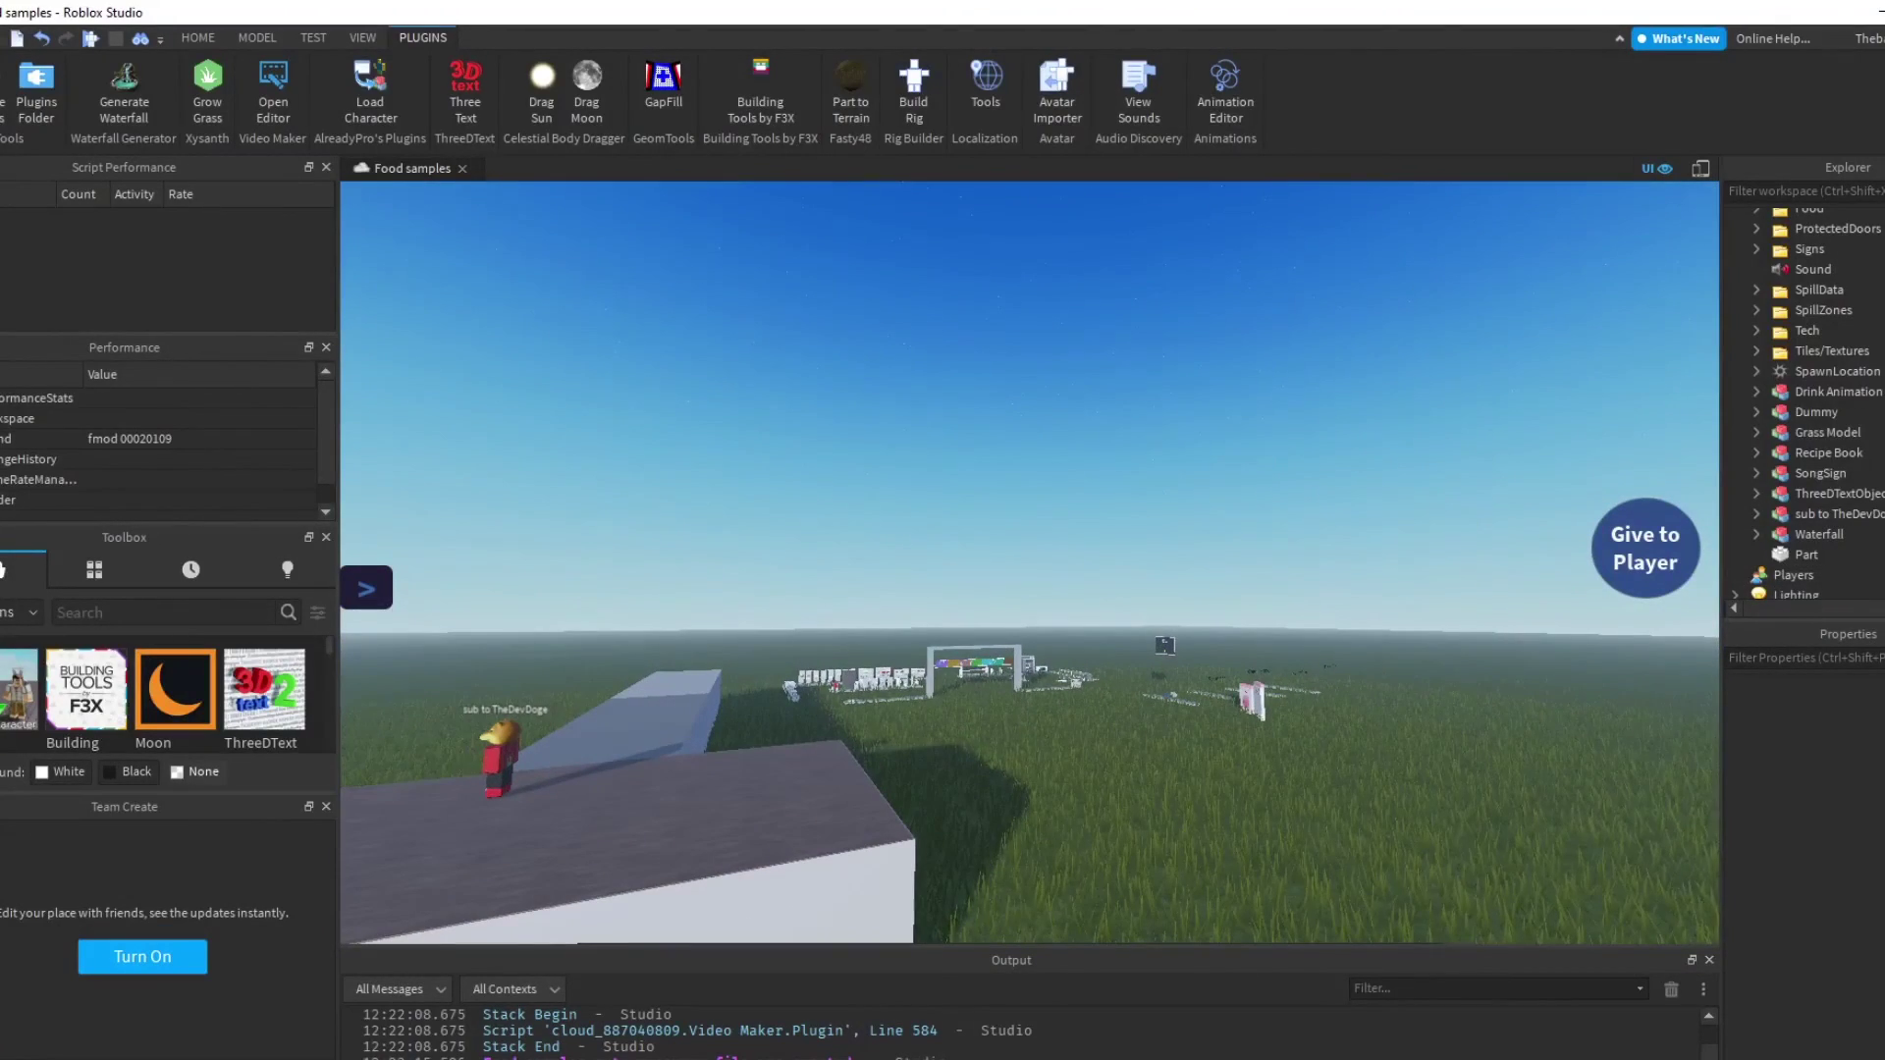